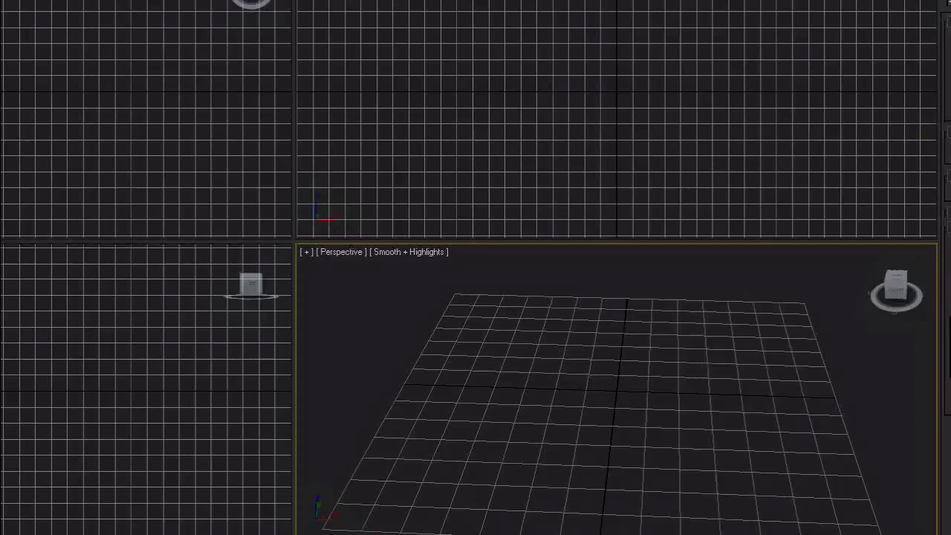
Draw a large plane across the grid in the maximized Perspective view and show its edged faces
scroll(762, 397, "down", 4)
middle_click_drag(763, 394, 762, 372)
key("alt+w")
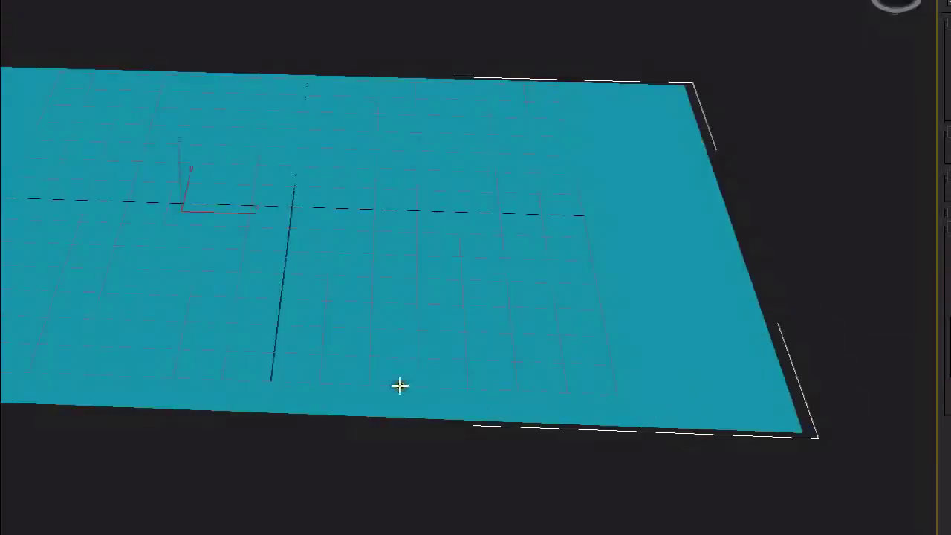
middle_click_drag(400, 385, 485, 396, "alt")
key("F4")
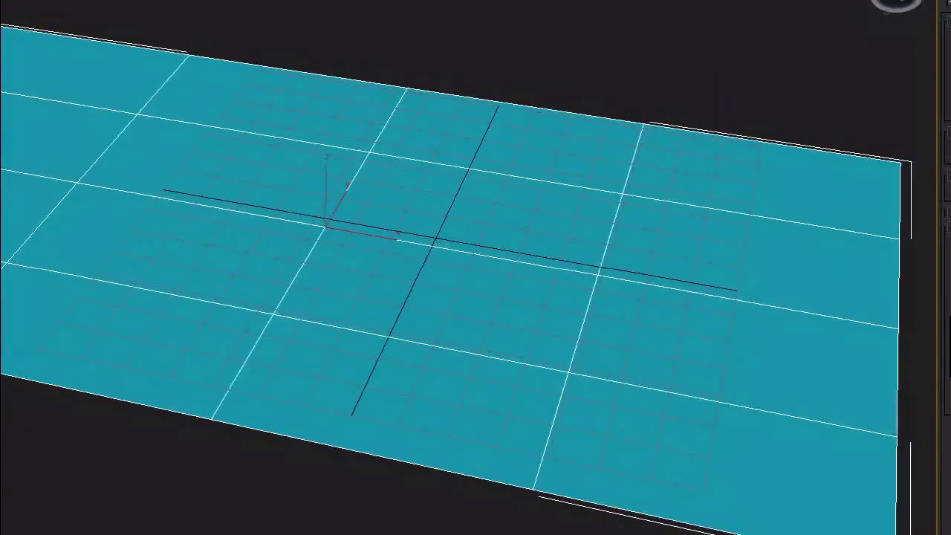
Reduce the plane's length and width segments to 1 each
left_click(950, 1)
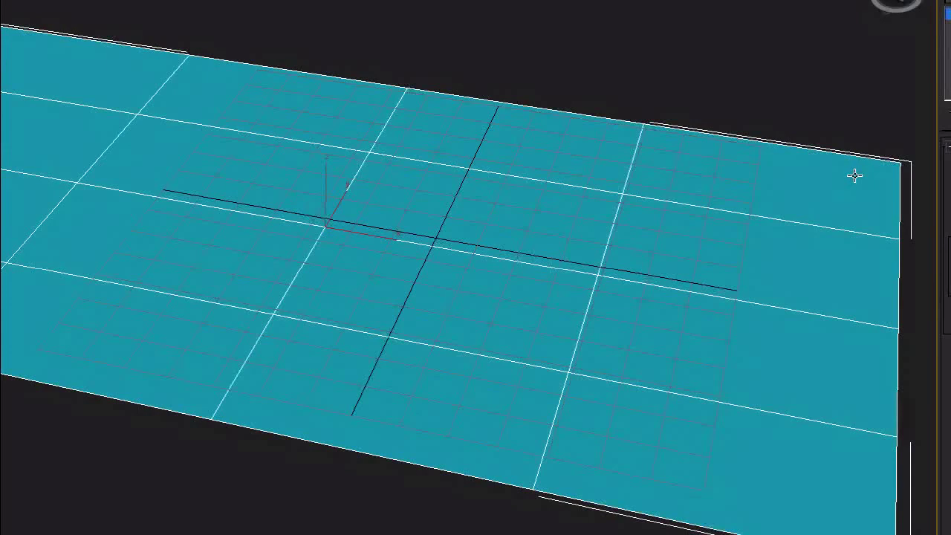
scroll(855, 175, "down", 5)
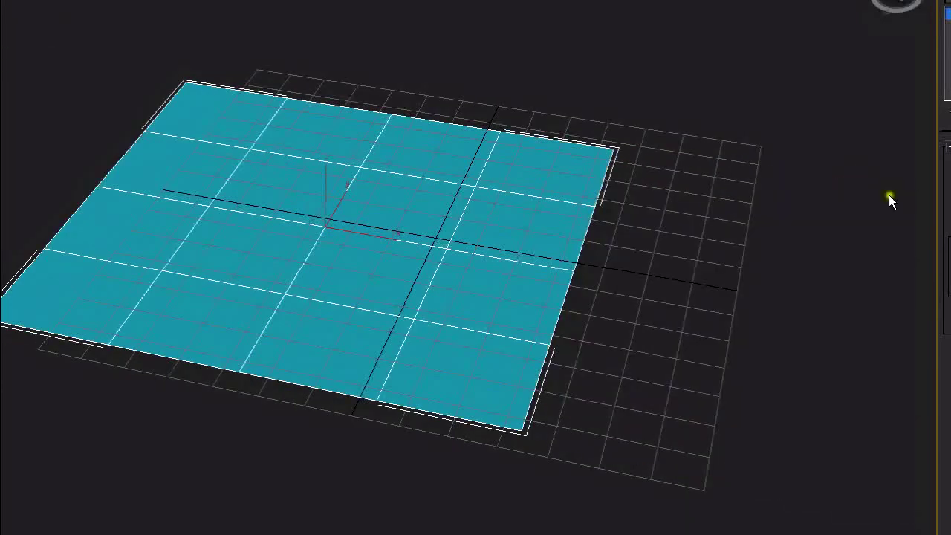
type("1")
key("Return")
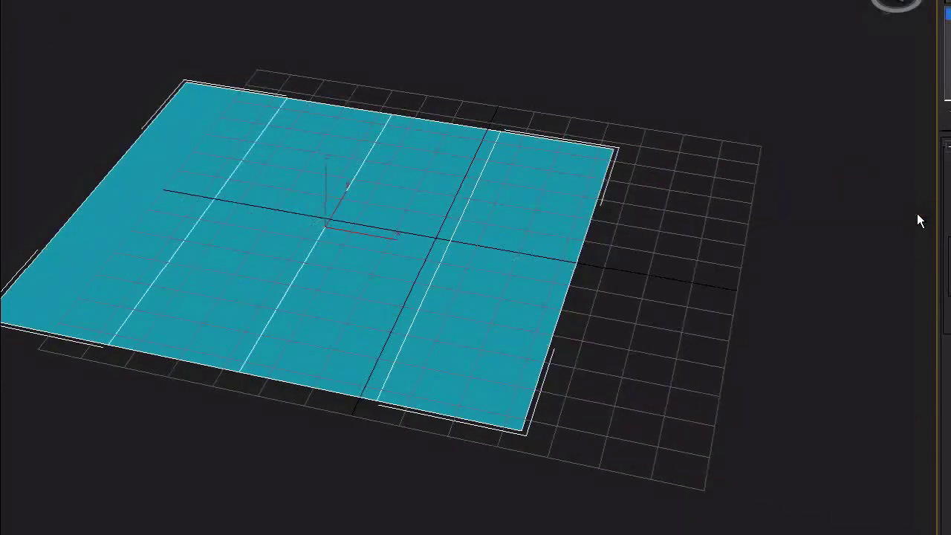
key("Return")
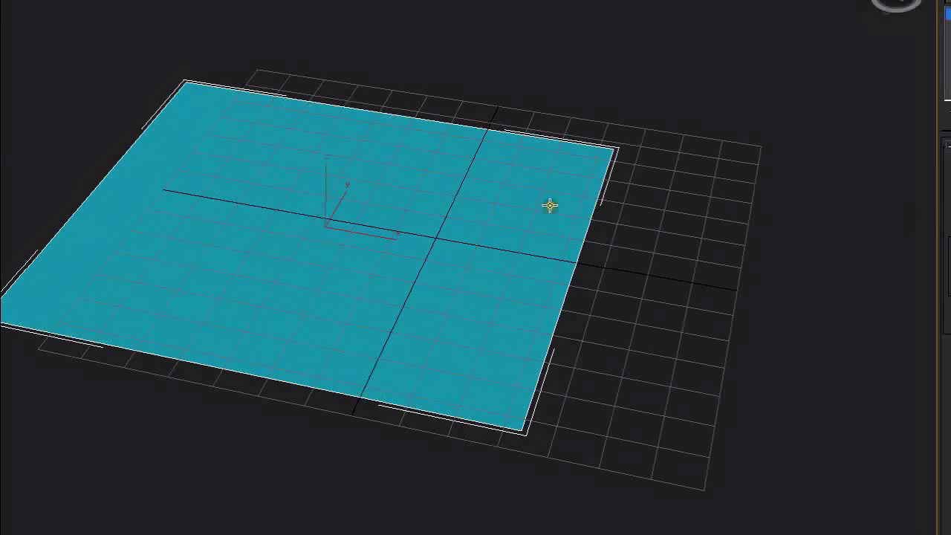
Position the plane at X 0, Y 0 and apply the house blueprint image to it
right_click(647, 332)
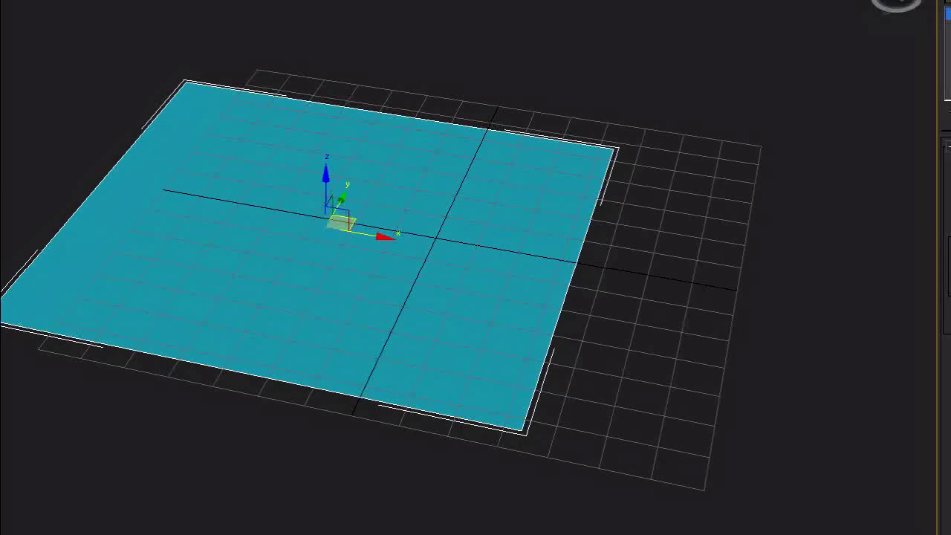
type("0")
key("Tab")
type("0")
key("Return")
middle_click_drag(491, 306, 490, 332, "alt")
scroll(493, 330, "up", 3)
scroll(535, 315, "down", 3)
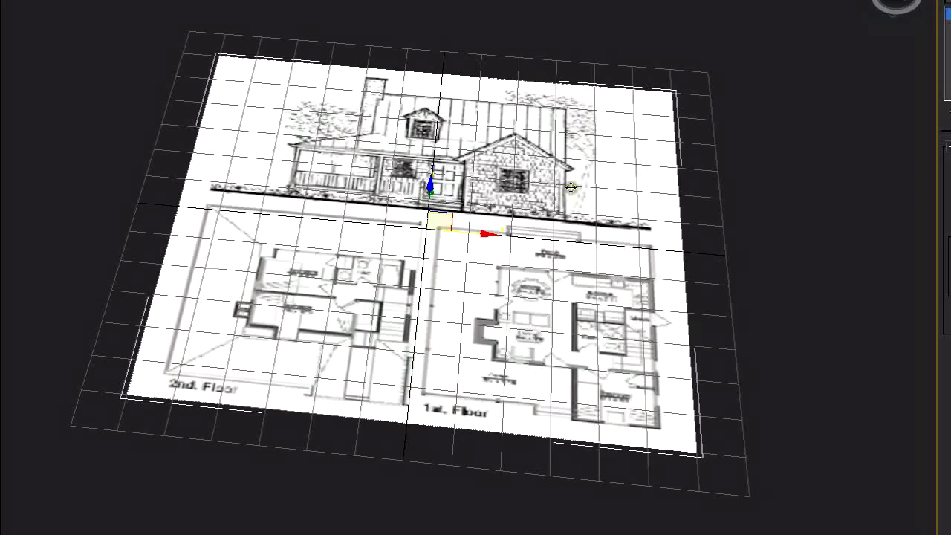
Enlarge the plane's texture mapping gizmo so the blueprint drawings appear about twice as big
middle_click_drag(558, 256, 582, 255, "alt")
middle_click_drag(582, 255, 455, 297)
middle_click_drag(451, 297, 462, 324)
scroll(462, 324, "up", 5)
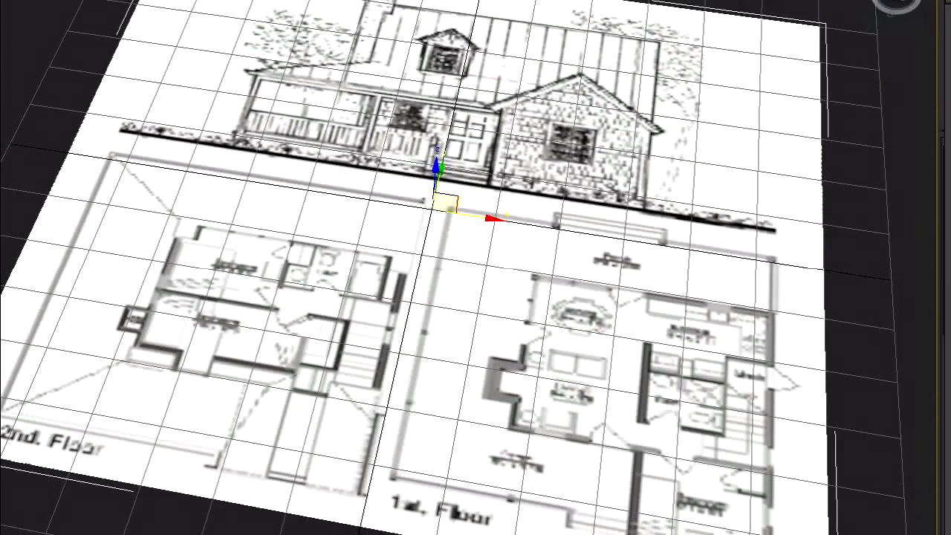
scroll(509, 246, "down", 4)
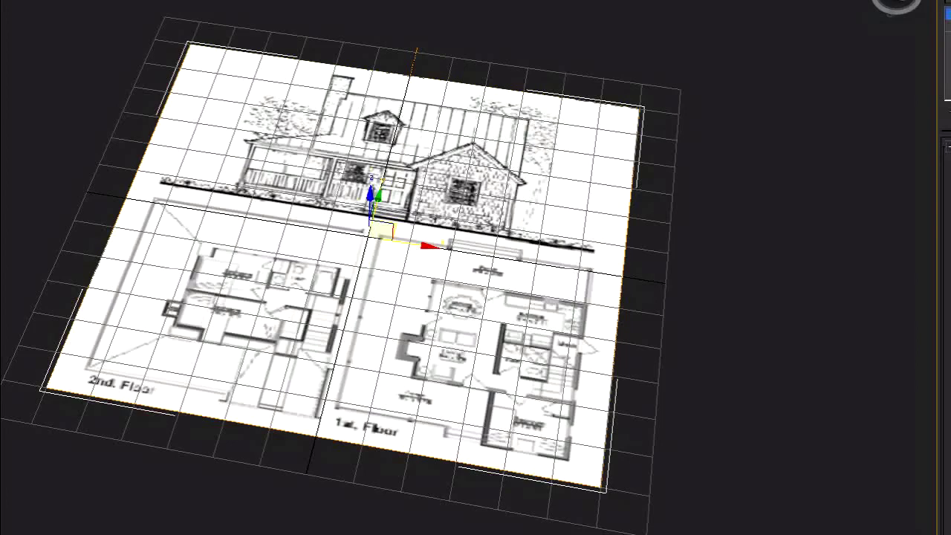
left_click(948, 25)
key("e")
key("r")
left_click_drag(378, 234, 384, 152)
key("w")
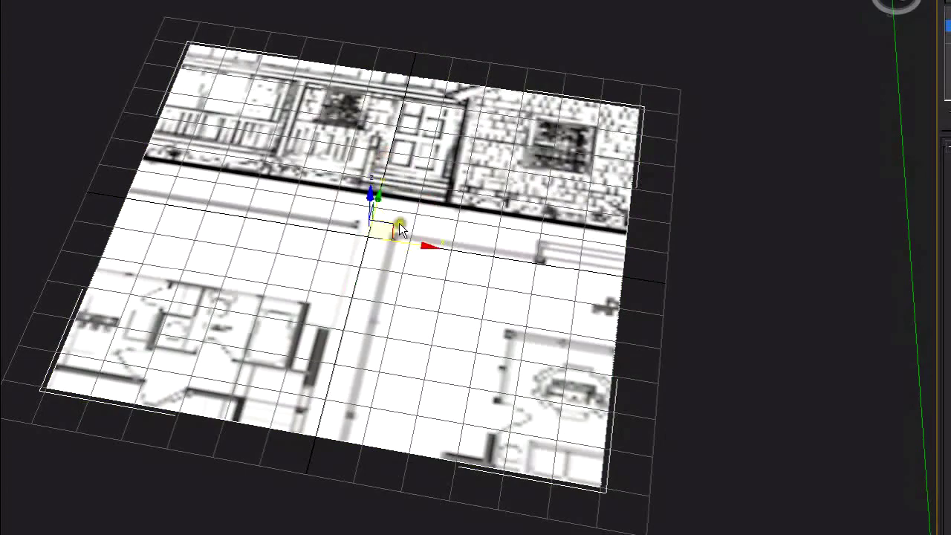
Shift the mapping gizmo so the 1st Floor plan fills the plane
middle_click_drag(396, 228, 399, 280, "alt")
left_click_drag(396, 224, 280, 2)
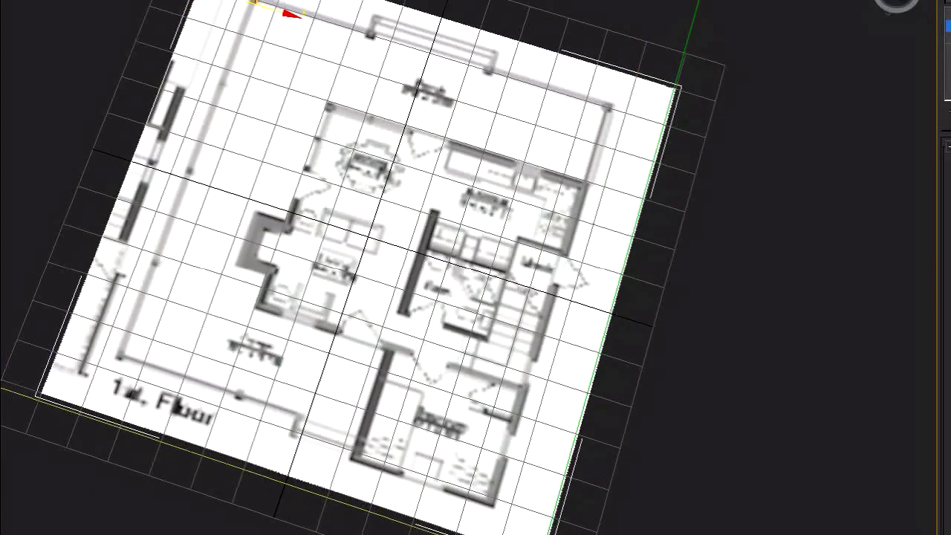
middle_click_drag(414, 34, 350, 80)
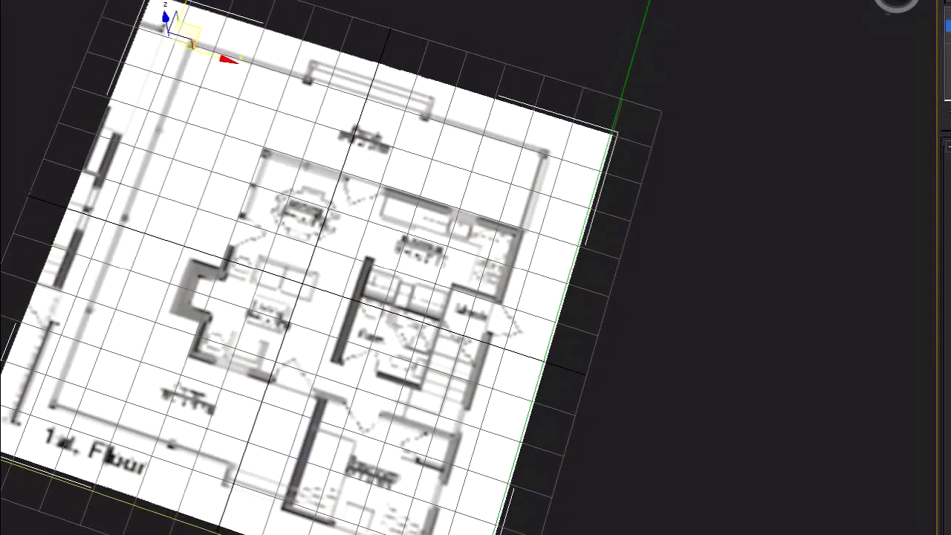
Configure the Direct3D 9.0 display driver in the viewport preferences for sharper texture display
left_click(75, 1)
left_click(128, 76)
left_click(272, 76)
left_click(263, 364)
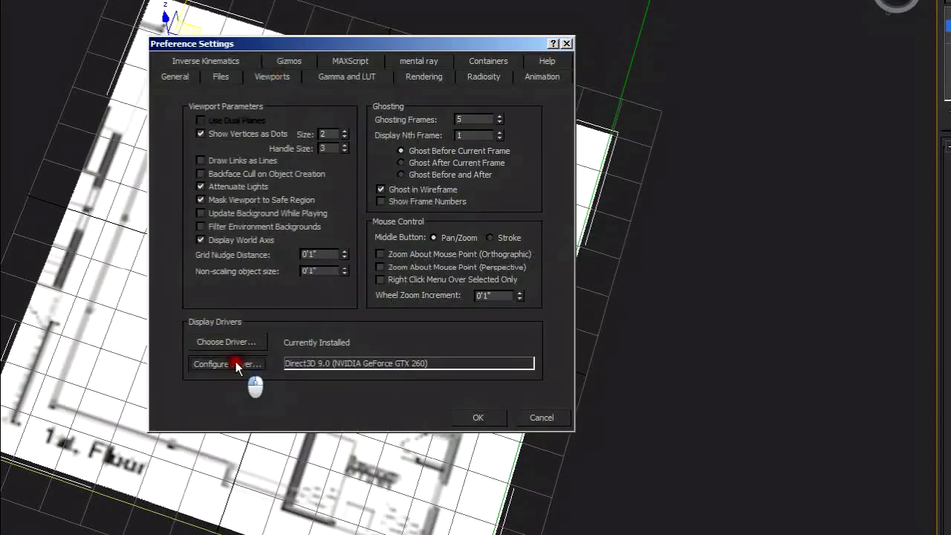
left_click(275, 298)
left_click(381, 451)
left_click(471, 415)
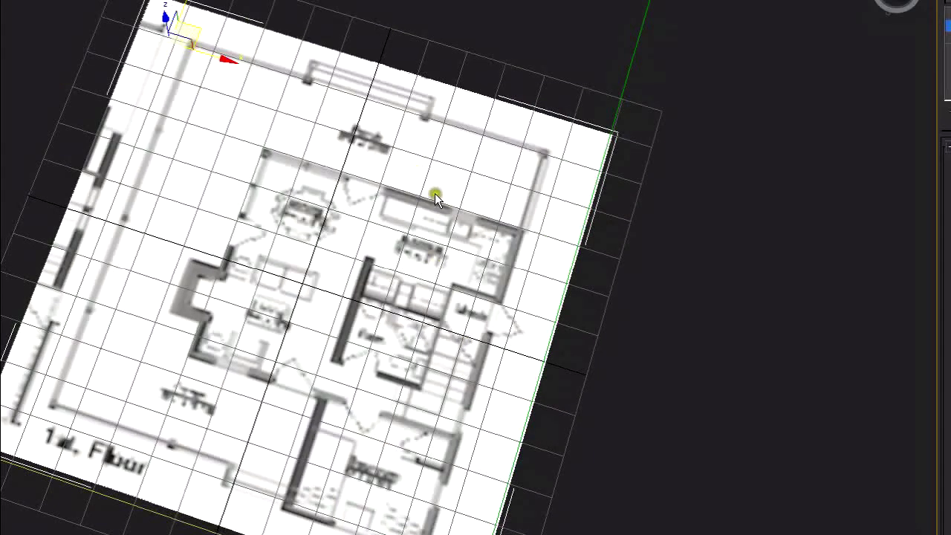
Refresh the blueprint bitmap of the plane's material in the Slate Material Editor
middle_click_drag(435, 195, 409, 162)
key("m")
left_click_drag(447, 76, 308, 238)
left_click(42, 268)
left_click(278, 125)
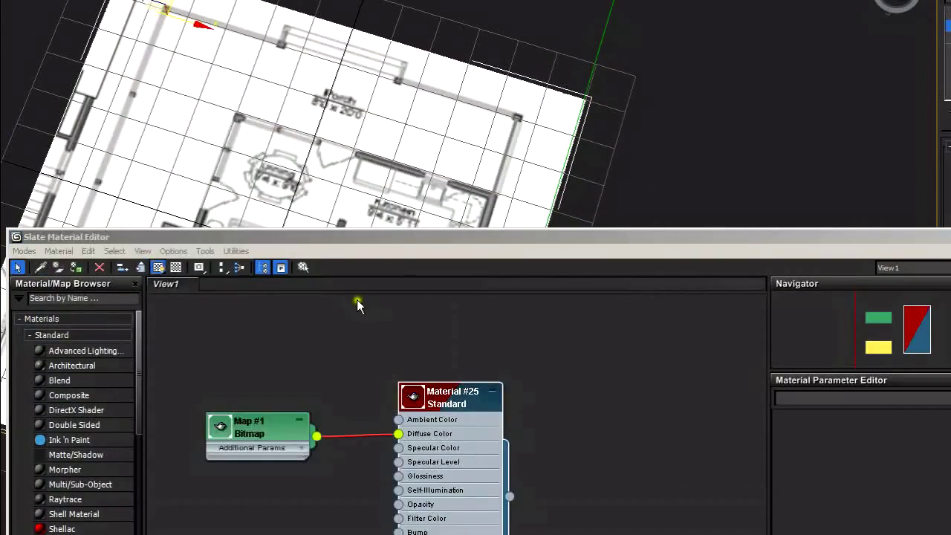
key("m")
Fine-tune the floor plan's mapping position slightly on the plane and leave gizmo editing
middle_click_drag(234, 225, 196, 190)
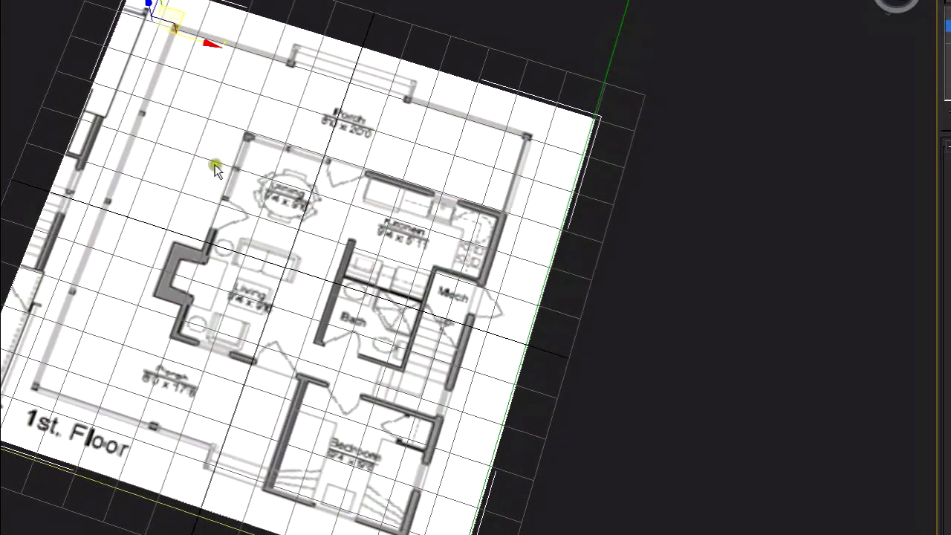
mouse_move(191, 41)
left_mouse_down()
mouse_move(180, 32)
mouse_move(193, 41)
left_mouse_up()
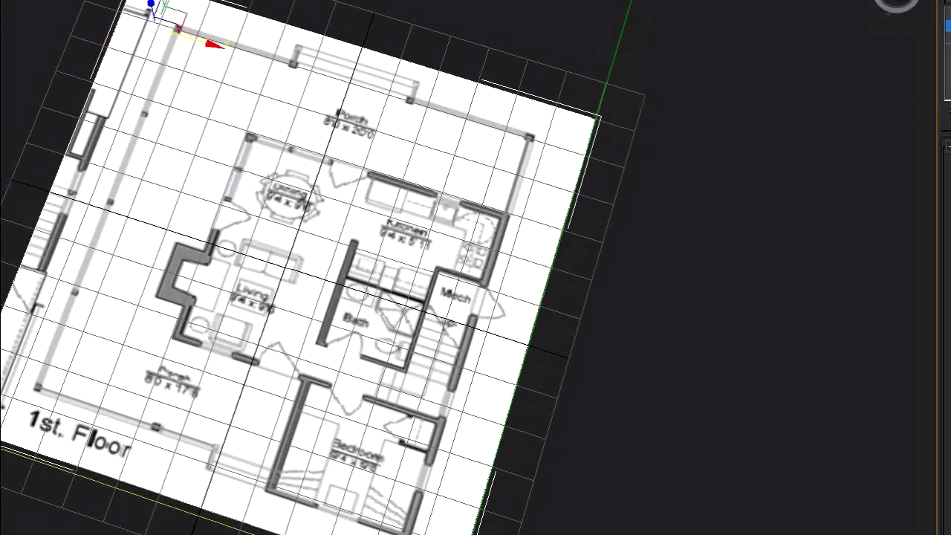
key("1")
Clone the floor plan plane by rotating it about the X axis so the copy stands upright
middle_click_drag(274, 171, 272, 202)
key("e")
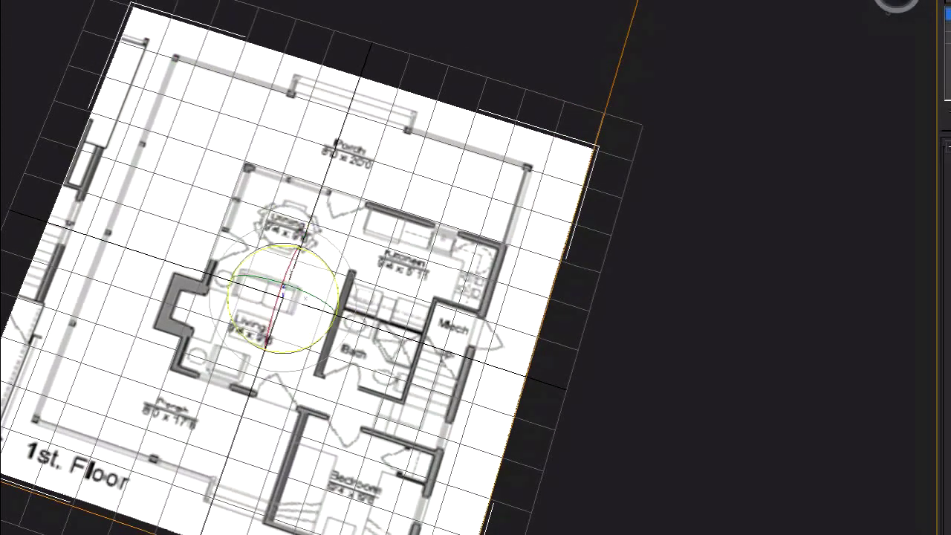
left_click_drag(282, 271, 261, 329)
left_click(368, 304)
mouse_move(364, 303)
middle_mouse_down("alt")
mouse_move(314, 244)
mouse_move(309, 288)
middle_mouse_up("alt")
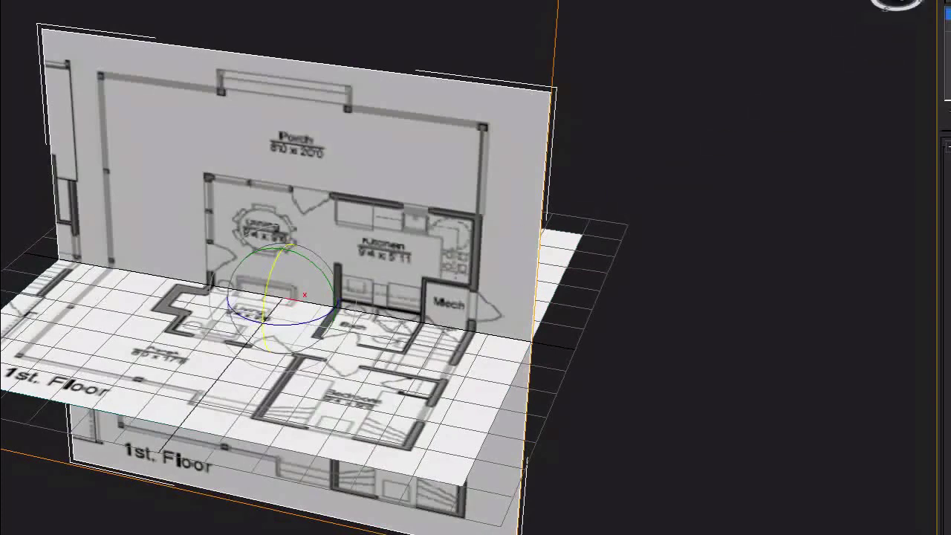
Raise the upright copy along Z until its lower edge sits just below the floor plan plane
key("w")
left_click_drag(280, 253, 285, 48)
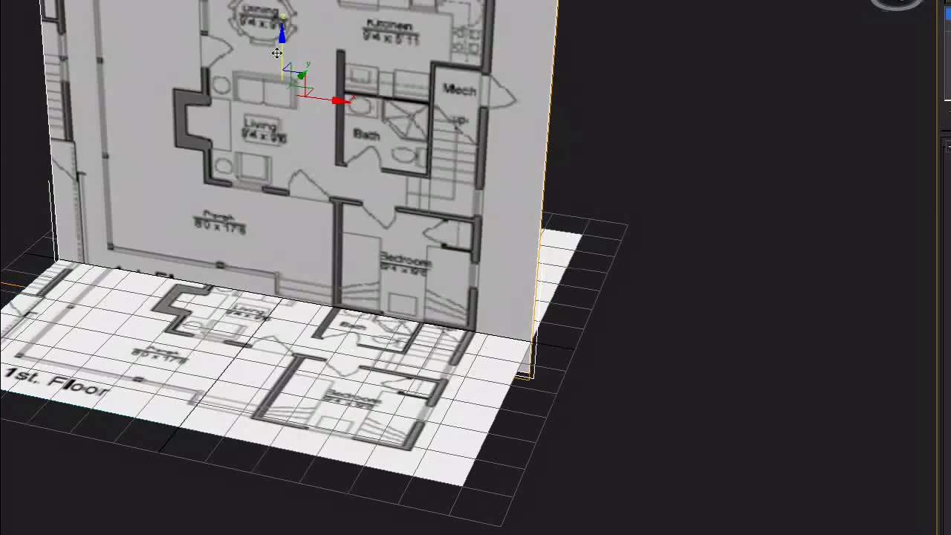
middle_click_drag(379, 205, 403, 292)
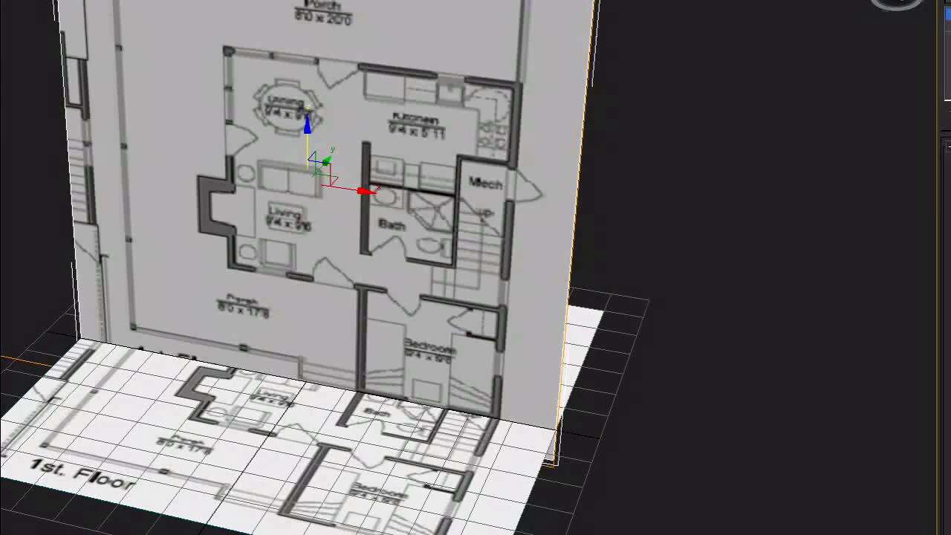
Lower the upright plane's mapping gizmo so the front elevation's ground line meets the floor plan
middle_click_drag(235, 143, 248, 236)
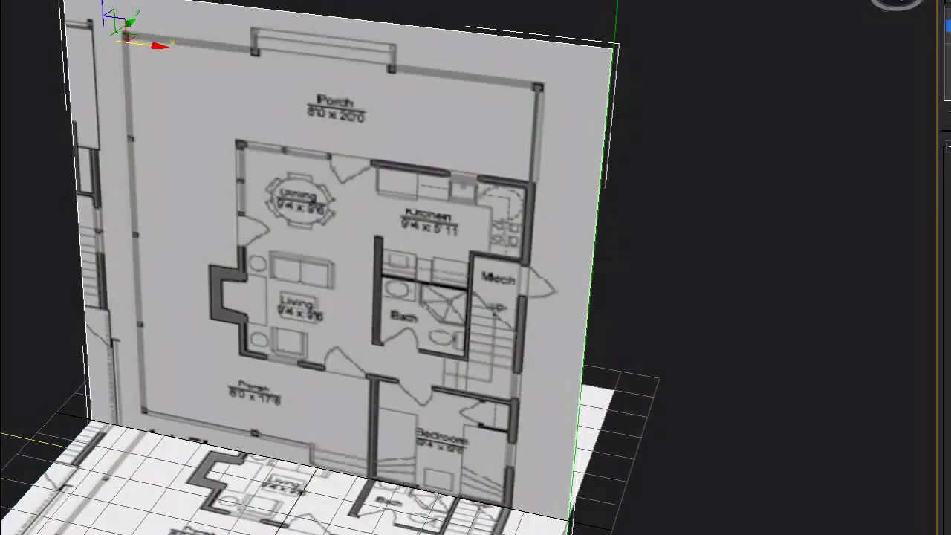
left_click_drag(103, 0, 104, 403)
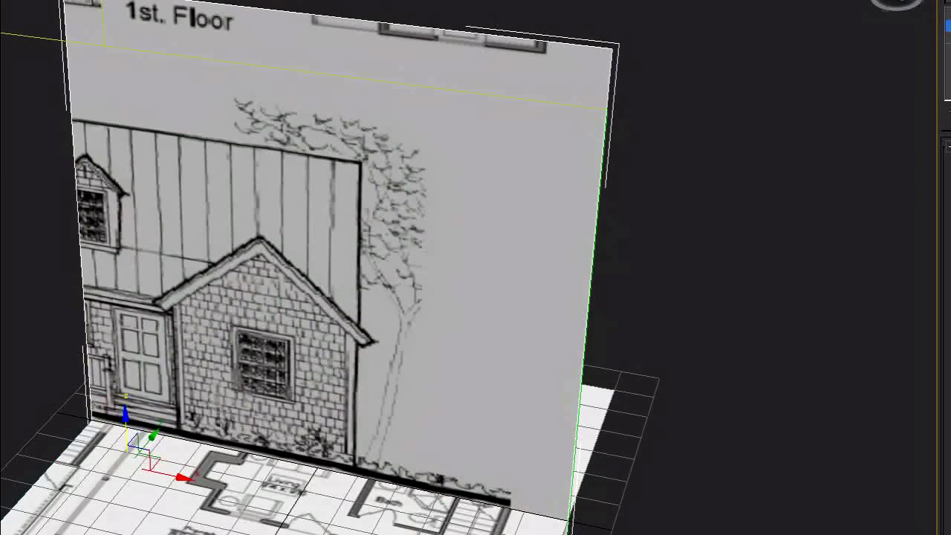
scroll(287, 167, "down", 3)
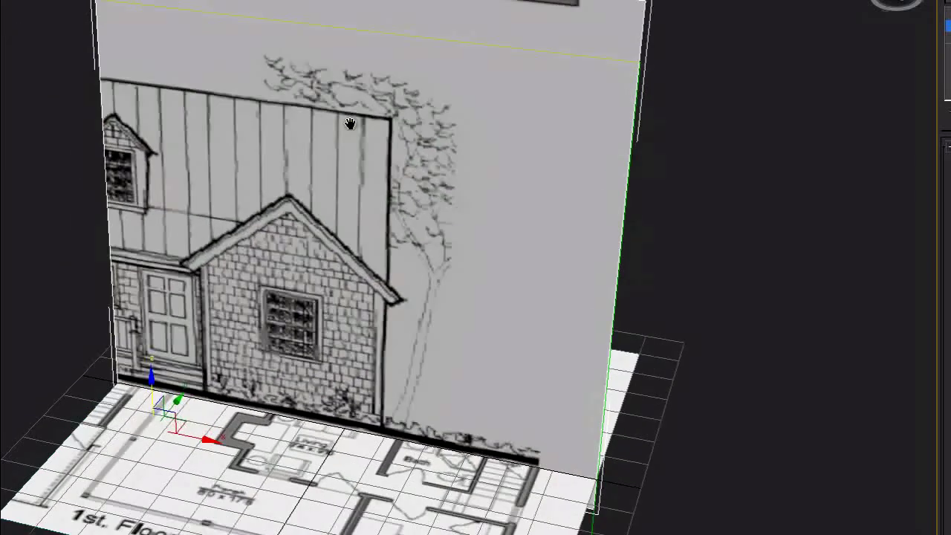
mouse_move(182, 325)
left_mouse_down()
mouse_move(181, 313)
mouse_move(182, 327)
left_mouse_up()
Slide the upright plane's mapping along X to bring the house elevation over the floor plan
middle_click_drag(265, 304, 324, 336, "alt")
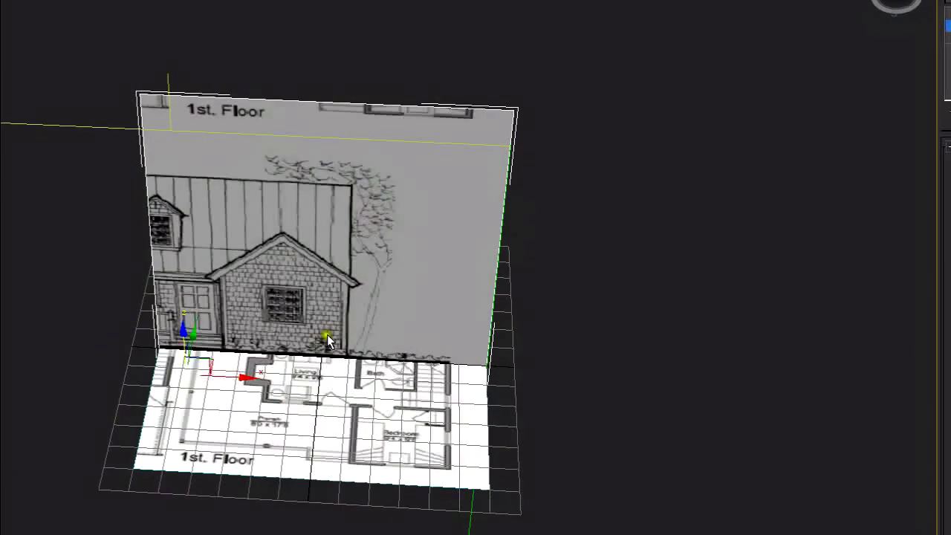
left_click_drag(243, 375, 325, 380)
middle_click_drag(403, 379, 412, 280)
scroll(414, 347, "up", 3)
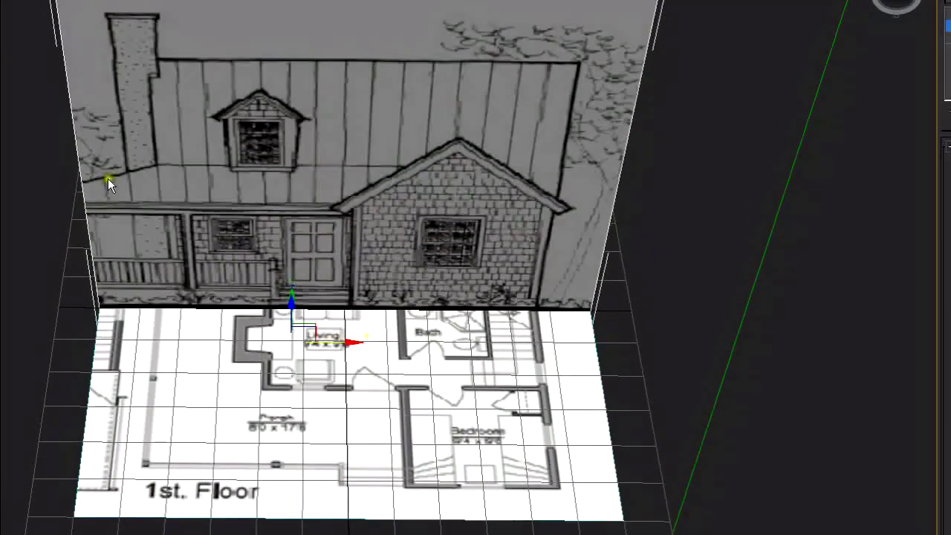
Scale down the elevation's mapping and shift it along X to match the house width on the floor plan
middle_click_drag(493, 337, 385, 288, "alt")
key("r")
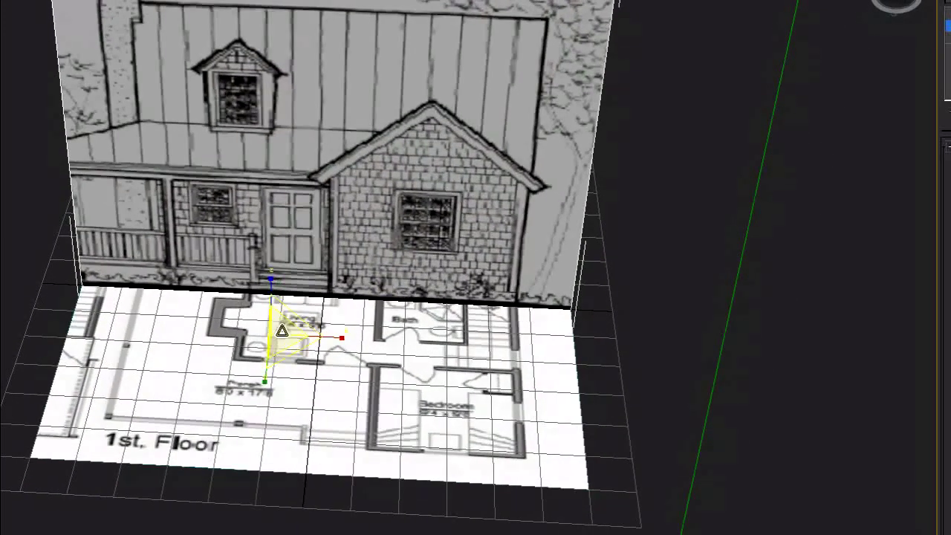
left_click_drag(280, 331, 338, 336)
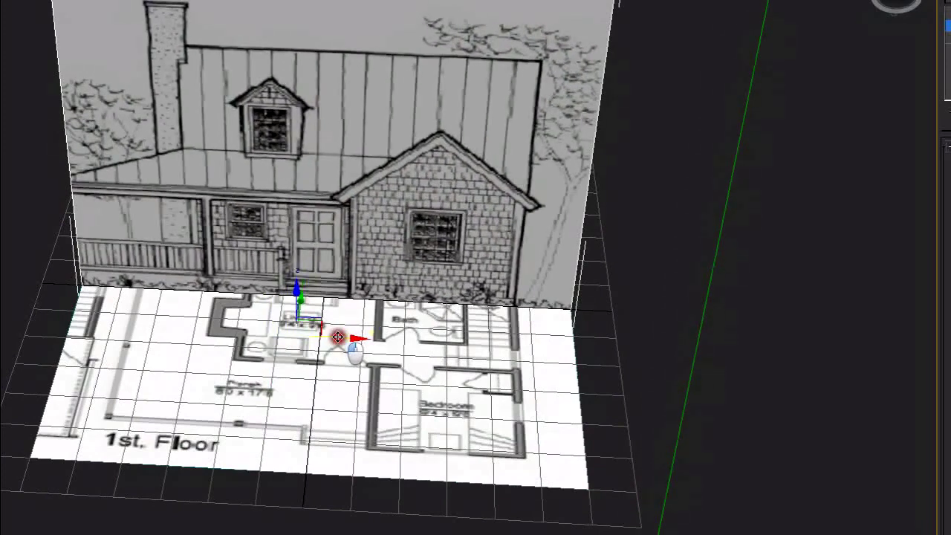
key("r")
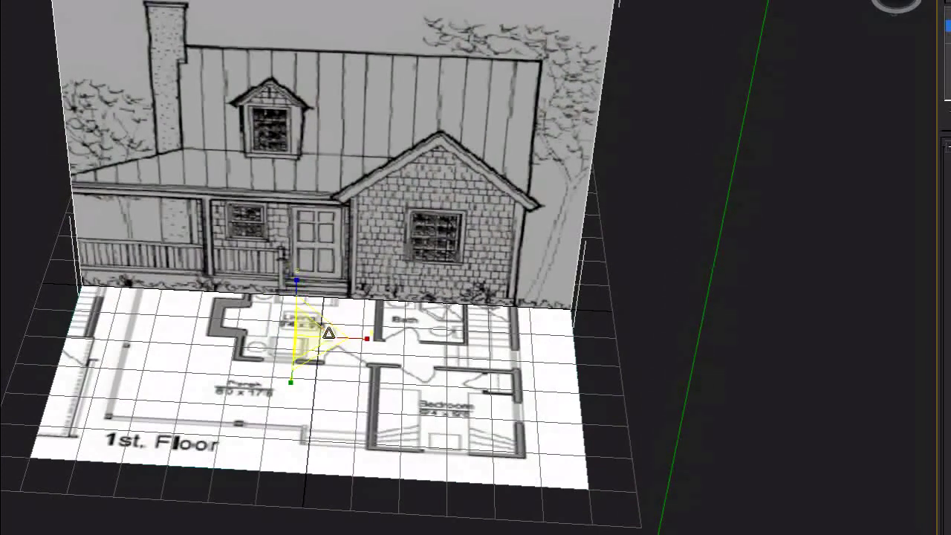
left_click_drag(309, 337, 379, 356)
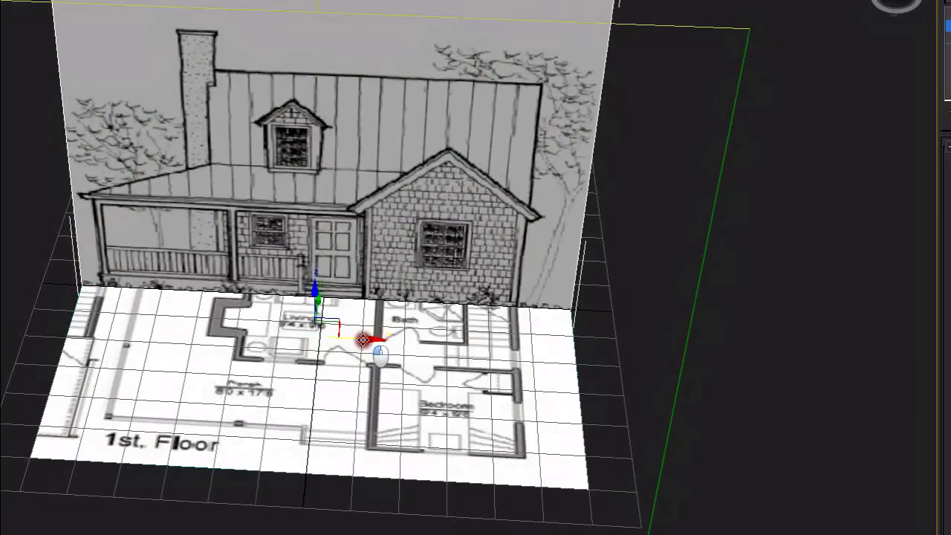
key("r")
left_click_drag(322, 335, 369, 341)
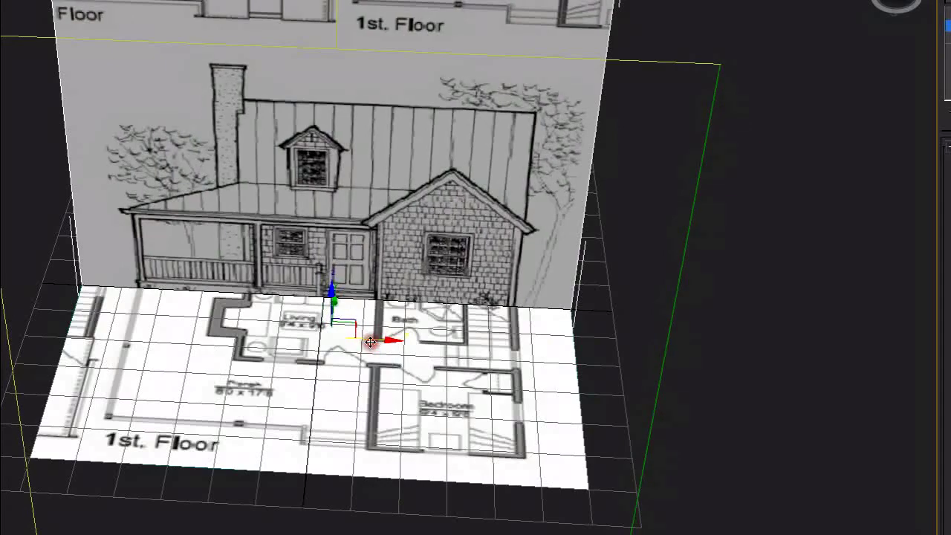
Nudge the elevation's mapping up to align its ground line with the floor plane, and leave gizmo editing
middle_click_drag(457, 191, 343, 183, "alt")
scroll(335, 173, "up", 3)
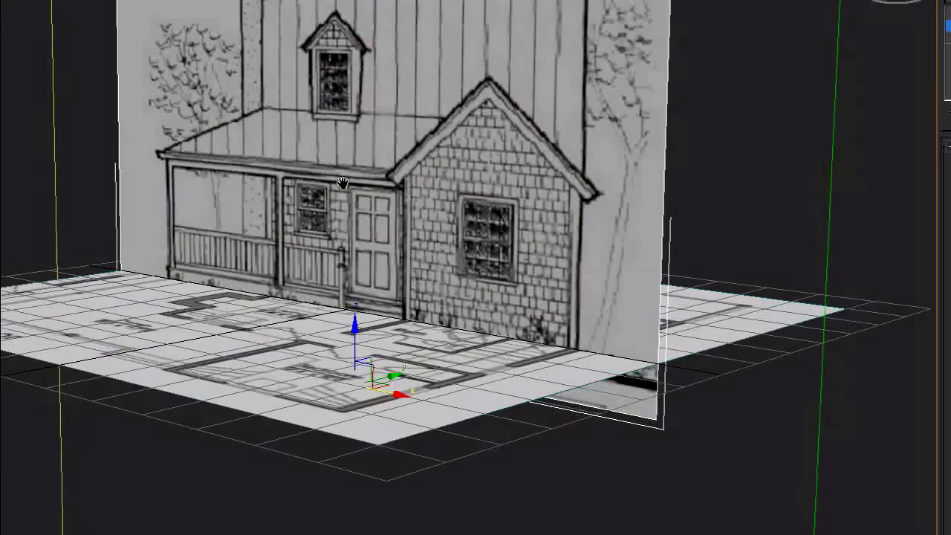
left_click_drag(356, 325, 352, 308)
middle_click_drag(223, 364, 321, 352, "alt")
middle_click_drag(344, 300, 325, 364)
left_click(948, 38)
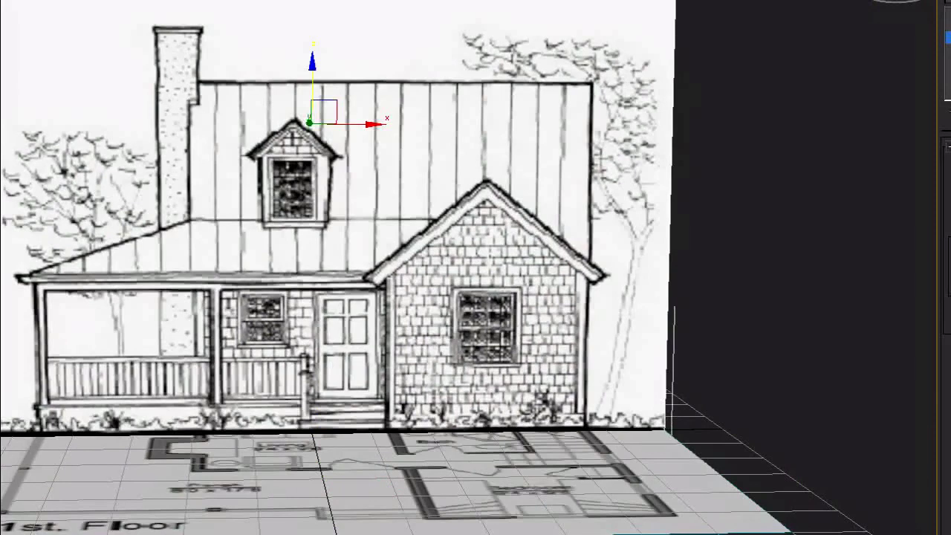
middle_click_drag(676, 217, 613, 244, "alt")
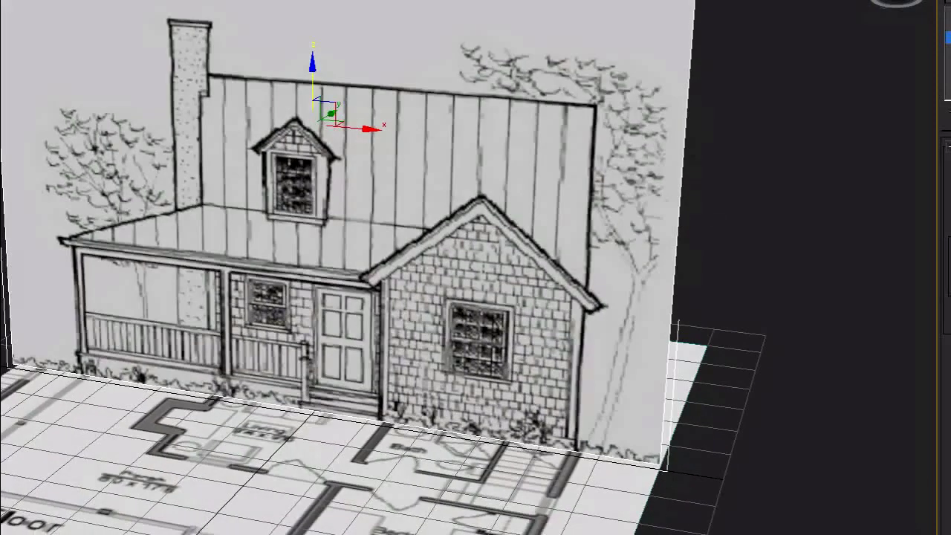
Reduce the upright plane's width and length to crop it around the front elevation drawing
left_click_drag(950, 182, 950, 219)
mouse_move(378, 193)
middle_mouse_down("alt")
mouse_move(421, 230)
mouse_move(391, 210)
mouse_move(396, 200)
middle_mouse_up("alt")
scroll(396, 196, "down", 2)
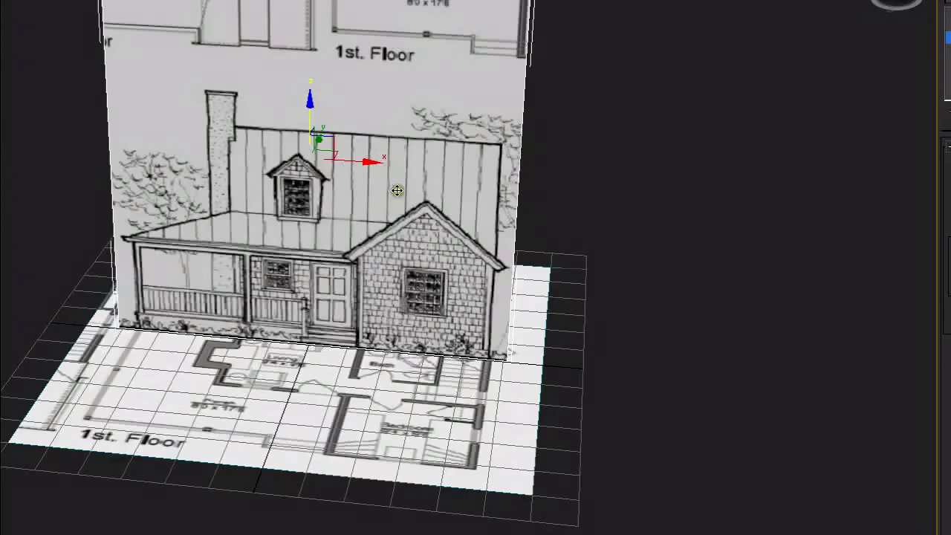
key("f")
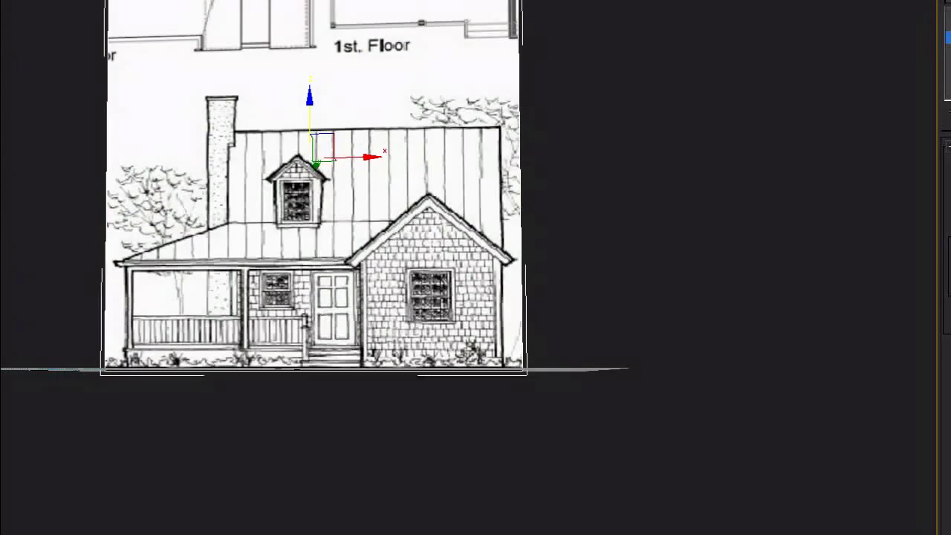
left_click_drag(950, 174, 950, 195)
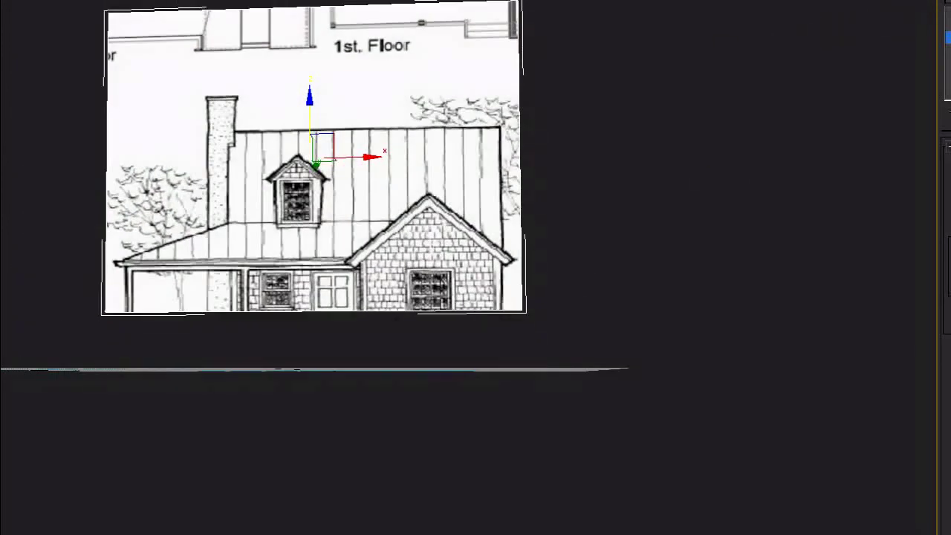
Raise the upright plane's mapping gizmo along Z until the elevation's ground line sits at the plane's lower edge
left_click(950, 25)
key("1")
left_click_drag(319, 360, 317, 298)
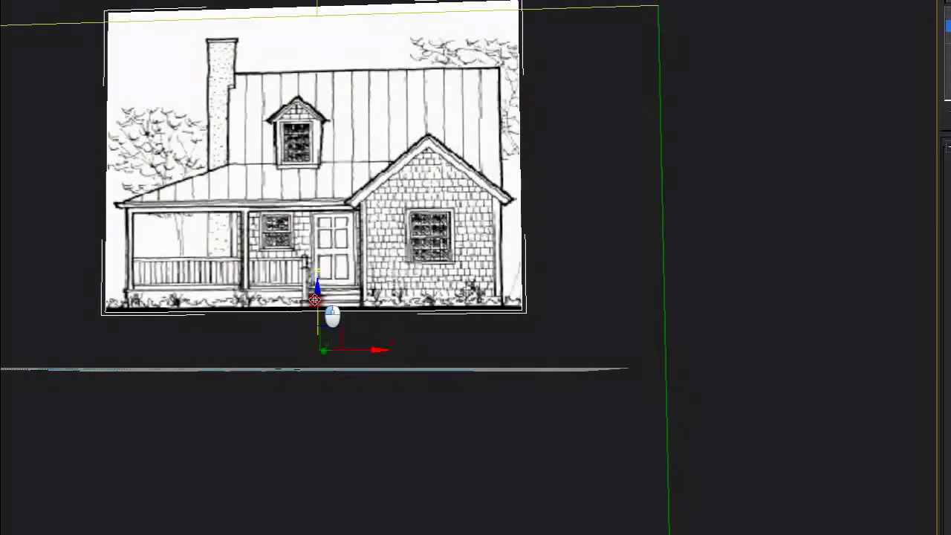
Leave gizmo editing and lower the upright elevation plane along Z until it rests on the floor plan
middle_click_drag(331, 317, 349, 282, "alt")
left_click(173, 114)
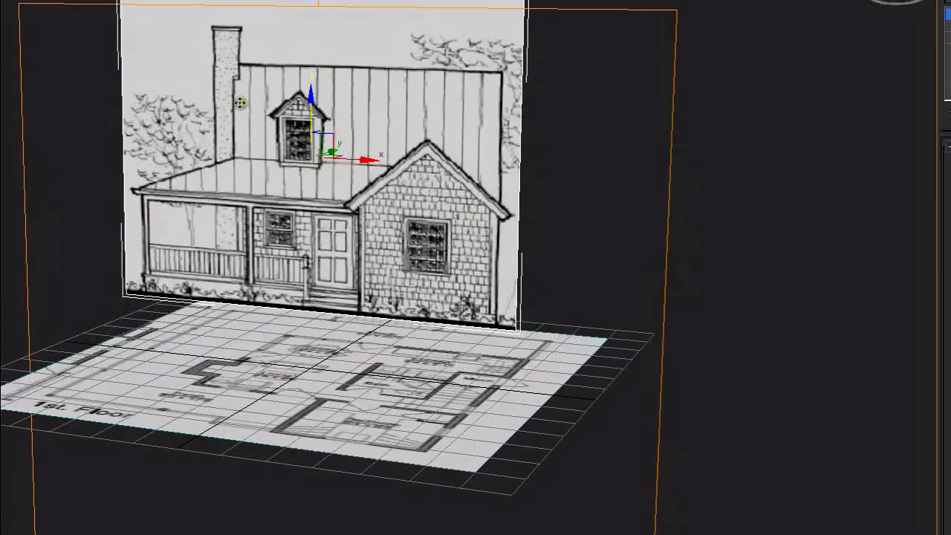
left_click_drag(313, 103, 302, 163)
middle_click_drag(302, 162, 286, 180, "alt")
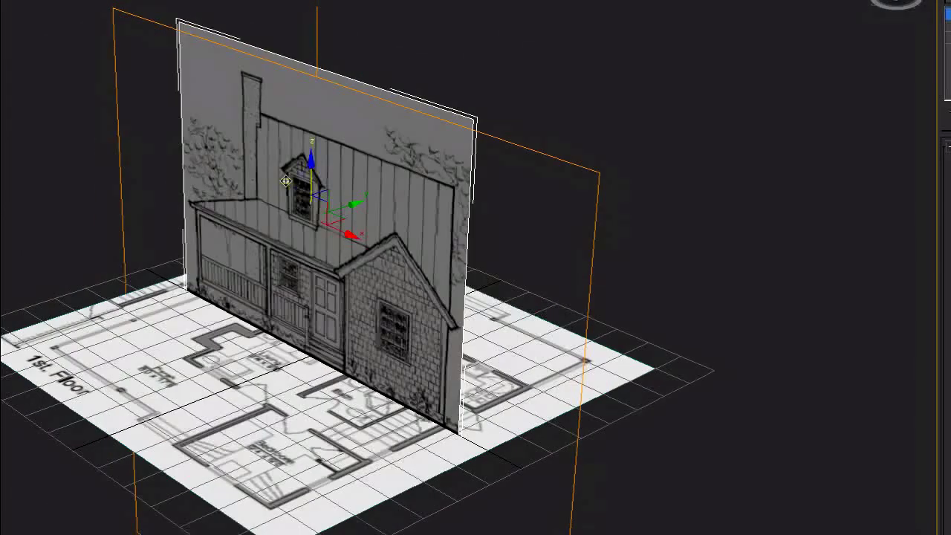
Clone the floor plan plane straight up along Z to roughly eaves height for the second-floor reference
middle_click_drag(431, 190, 478, 207, "alt")
left_click(298, 436)
middle_click_drag(309, 324, 309, 328, "alt")
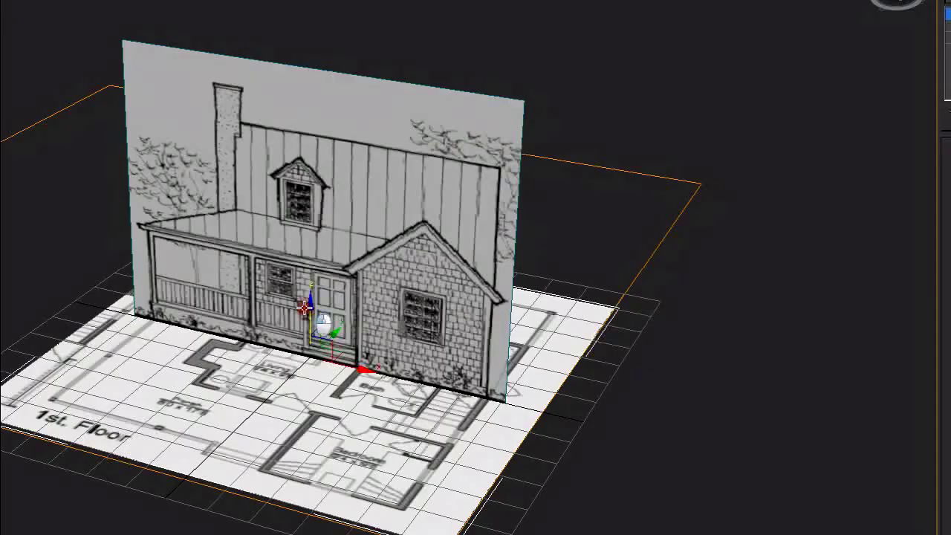
left_click_drag(304, 308, 303, 269, "shift")
left_click(423, 302)
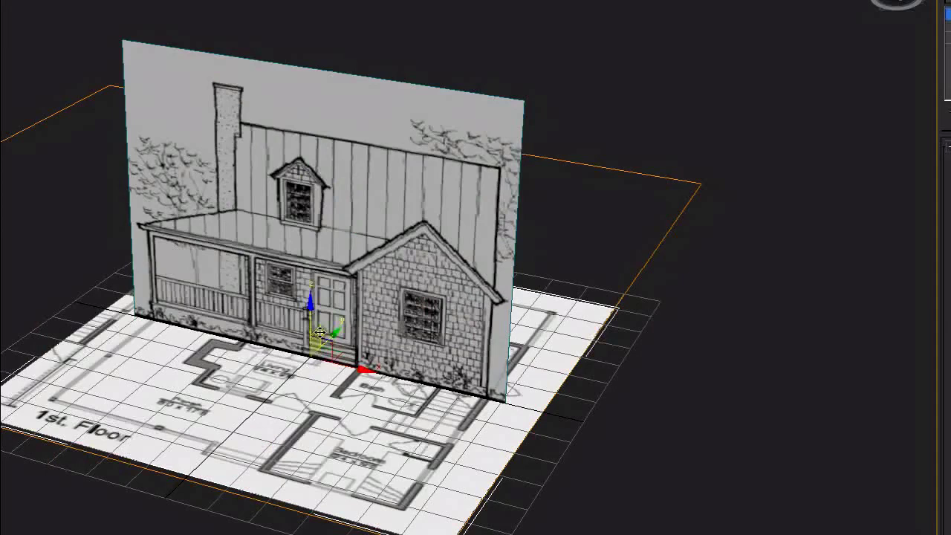
middle_click_drag(381, 298, 327, 300, "alt")
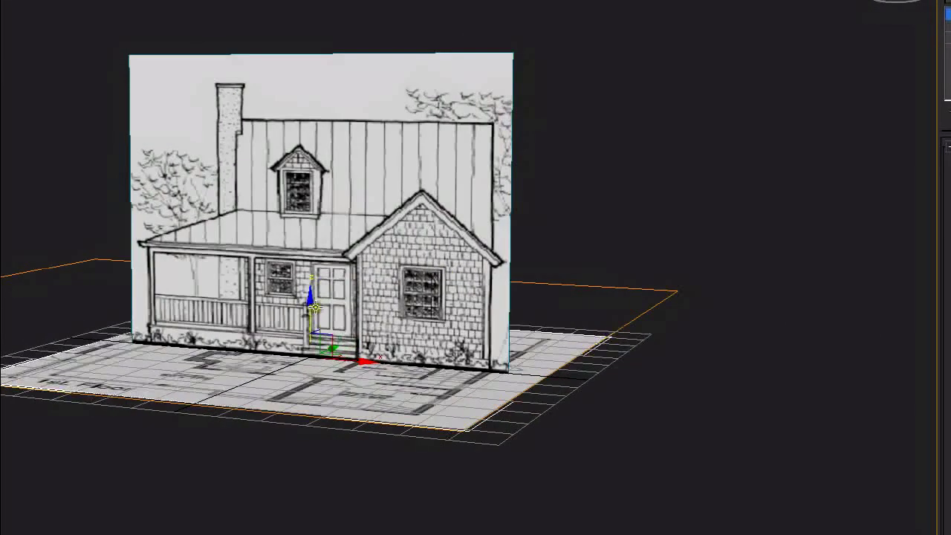
left_click_drag(307, 301, 312, 260, "shift")
left_click(360, 303)
mouse_move(359, 309)
middle_mouse_down("alt")
mouse_move(378, 318)
mouse_move(378, 307)
mouse_move(323, 263)
mouse_move(327, 241)
mouse_move(327, 257)
mouse_move(274, 293)
mouse_move(311, 298)
middle_mouse_up("alt")
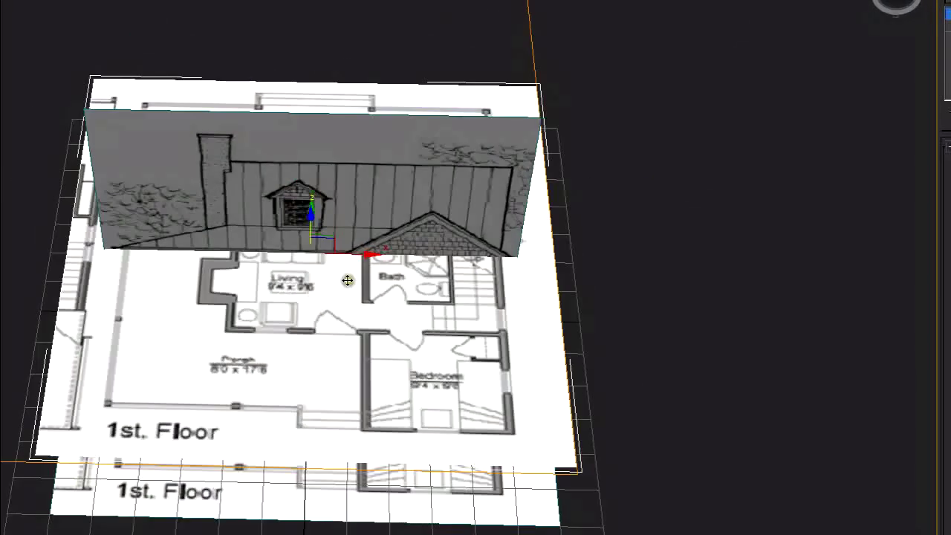
Slide the upper plane's mapping gizmo so the 2nd floor plan shows and lines up with the elevation
left_click(948, 27)
left_click_drag(166, 110, 546, 157)
left_click_drag(548, 156, 549, 156)
middle_click_drag(549, 165, 449, 309, "alt")
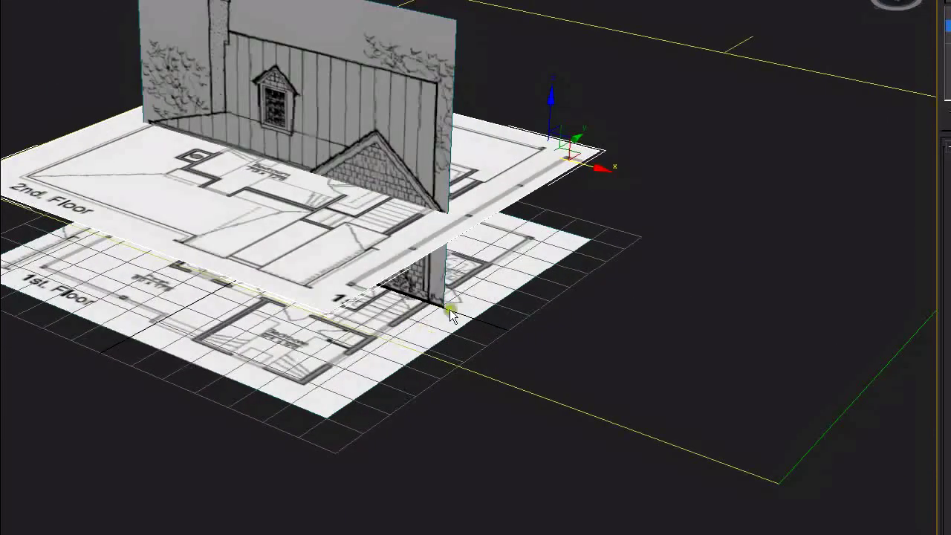
middle_click_drag(407, 286, 444, 297, "alt")
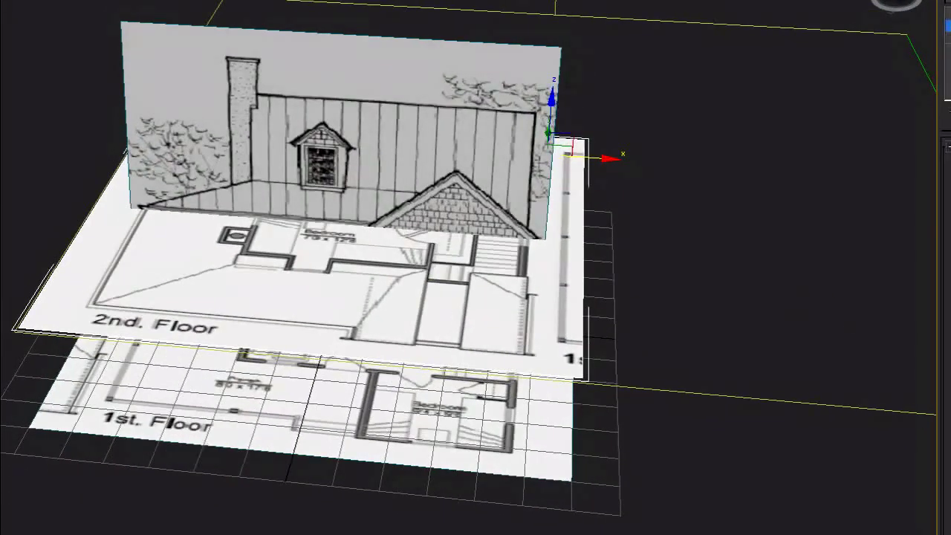
Leave gizmo editing and narrow the upper plane to crop away the stray drawing beside the 2nd floor plan
left_click(948, 14)
left_click(948, 37)
left_click_drag(950, 185, 950, 225)
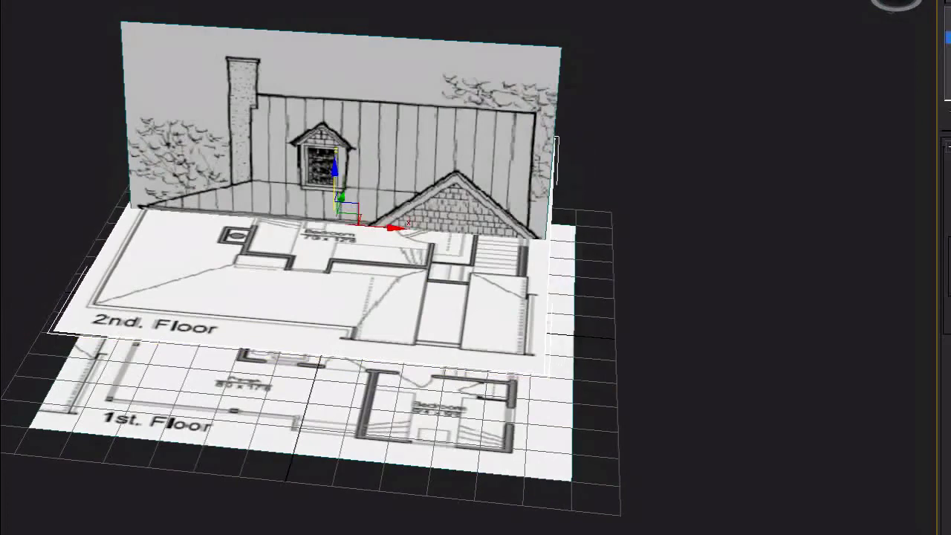
Select the ground-level 1st floor plan plane and reduce its width to trim the excess sheet around the drawing
left_click(549, 416)
middle_click_drag(574, 386, 574, 289)
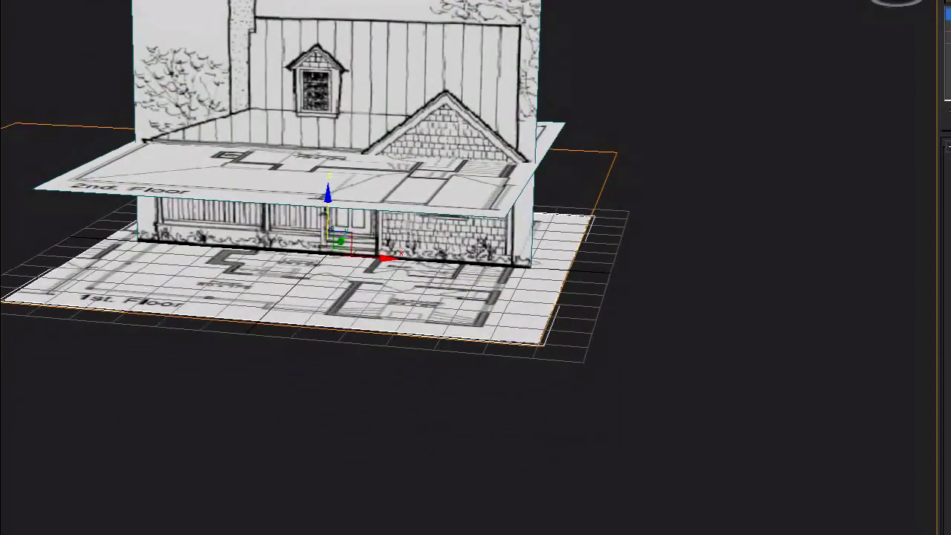
left_click(948, 37)
left_click_drag(950, 185, 950, 224)
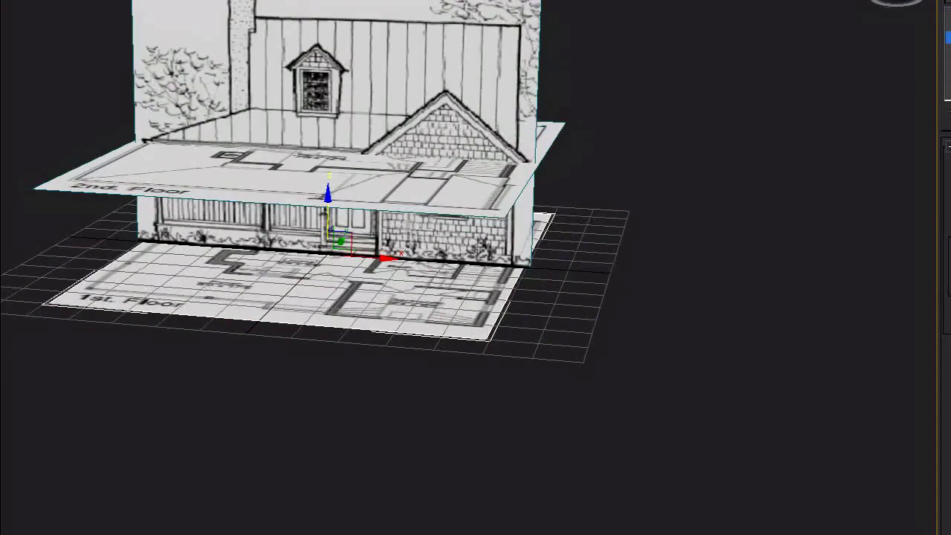
Render an angled perspective view of the three blueprint planes and move the render window aside
middle_click_drag(399, 157, 320, 289, "alt")
scroll(349, 248, "up", 3)
key("m")
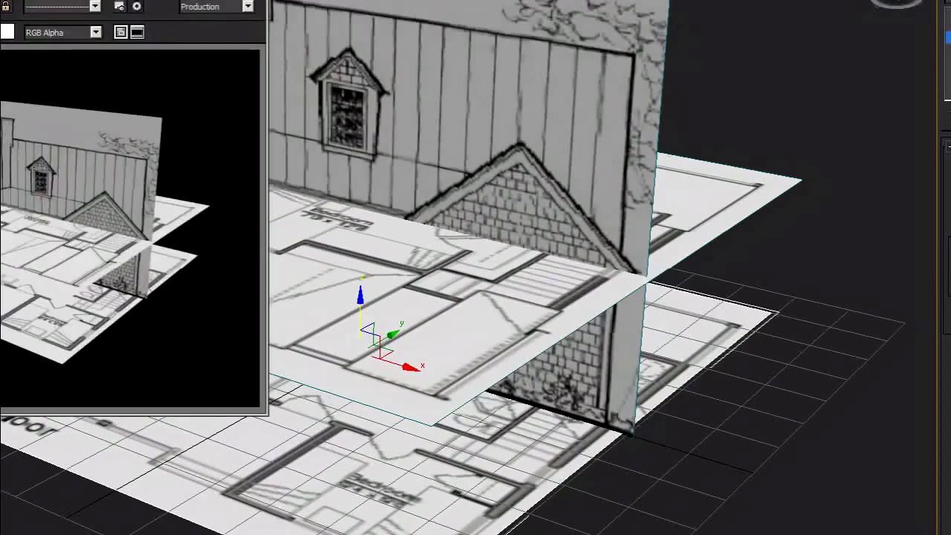
left_click_drag(164, 3, 76, 0)
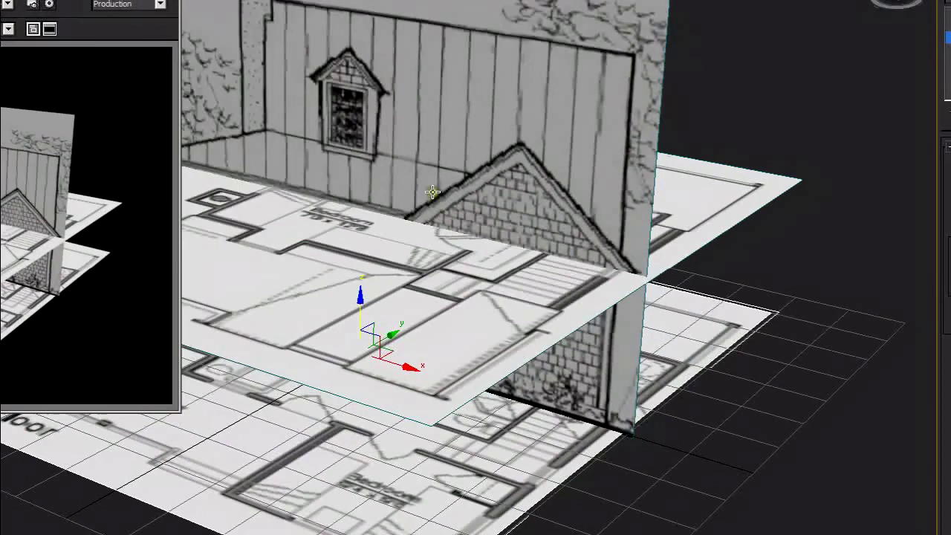
Open the Slate Material Editor and arrange it to show the whole Material #25 node network
key("m")
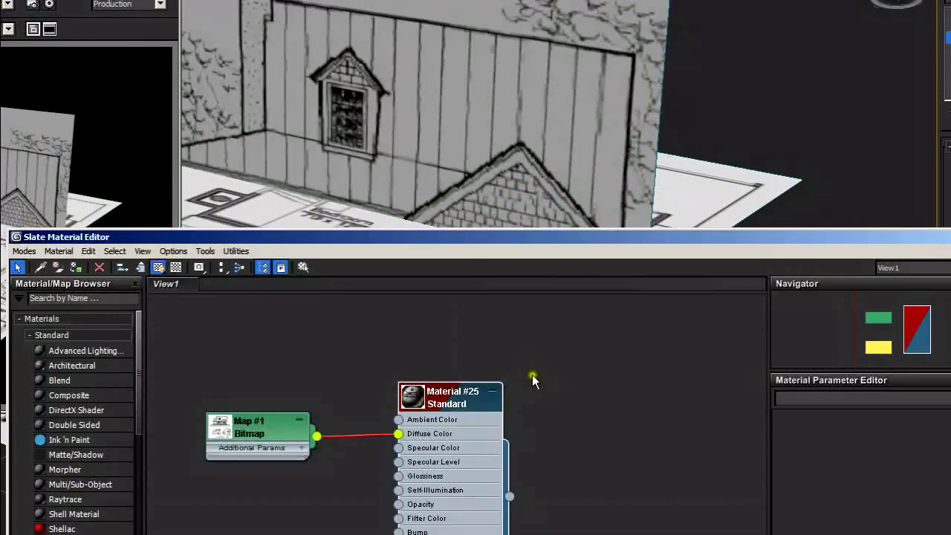
left_click_drag(492, 236, 703, 32)
middle_click_drag(480, 284, 618, 258)
left_click(609, 198)
left_click_drag(609, 202, 478, 282)
left_click_drag(543, 261, 667, 271)
left_click(471, 249)
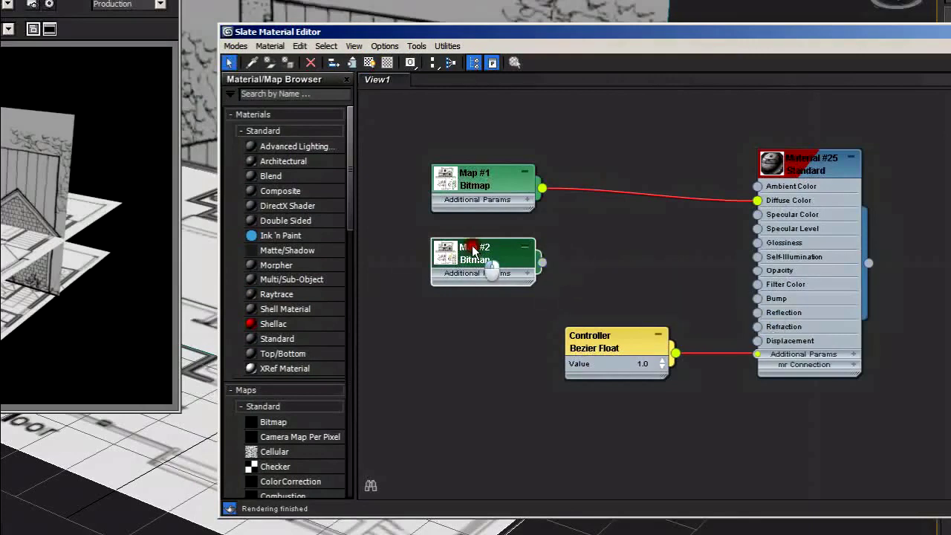
key("Delete")
Connect the Map #1 bitmap to Material #25's Opacity and remove its Diffuse Color connection
left_click_drag(468, 178, 439, 253)
left_click_drag(512, 261, 757, 270)
left_click(746, 201)
key("Delete")
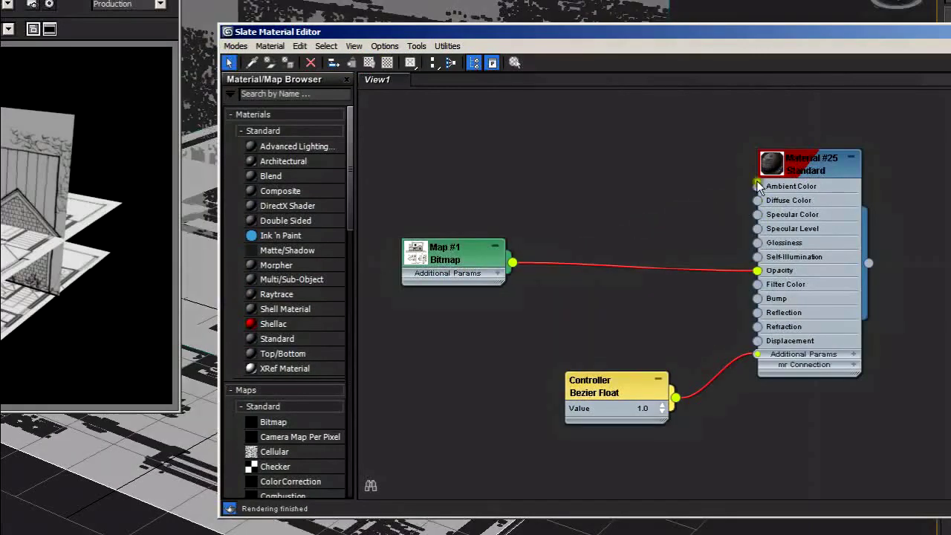
Set the diffuse colour of Material #25 to pure white
left_click(793, 160)
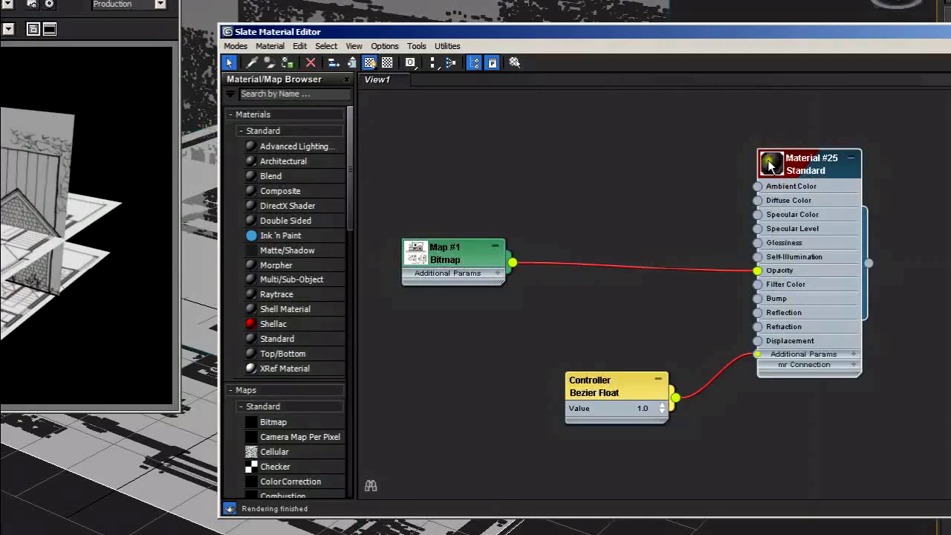
left_click_drag(823, 30, 405, 51)
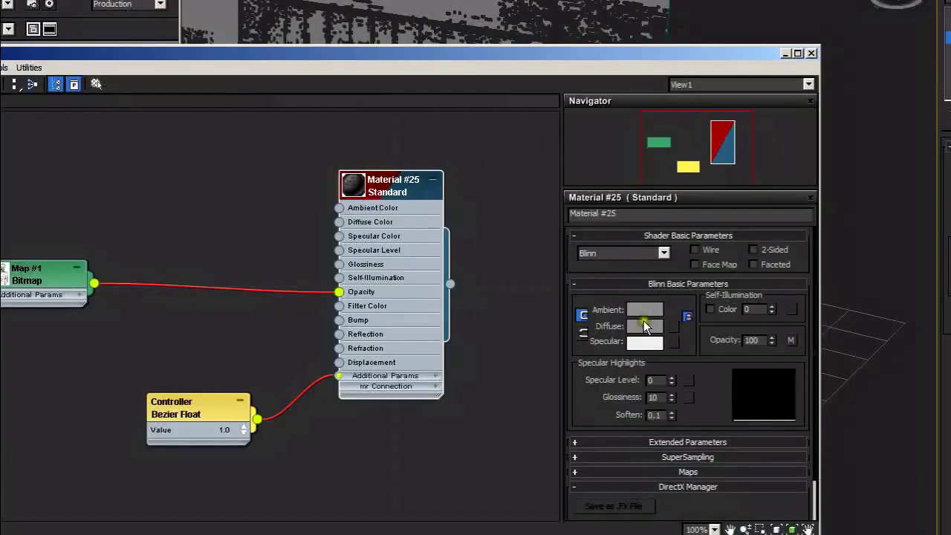
left_click(642, 326)
left_click_drag(10, 1, 22, 2)
left_click_drag(85, 7, 74, 52)
left_click(193, 63)
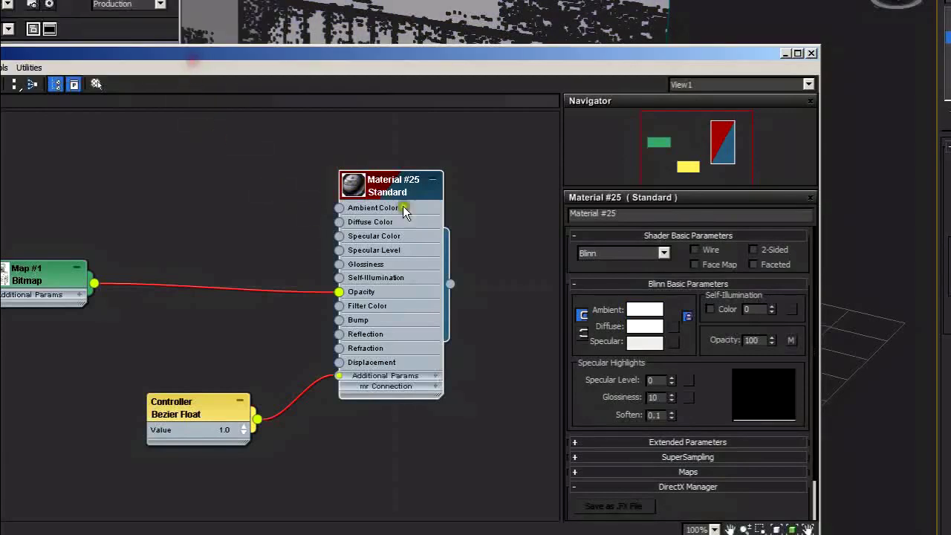
Enable Invert in the Output settings of the Map #1 bitmap
left_click(49, 269)
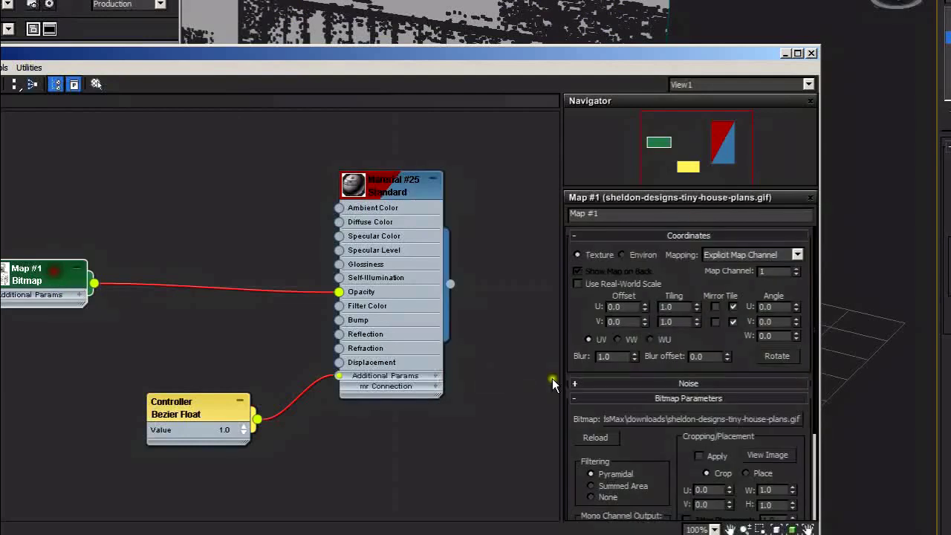
left_click_drag(660, 465, 660, 258)
left_click(631, 511)
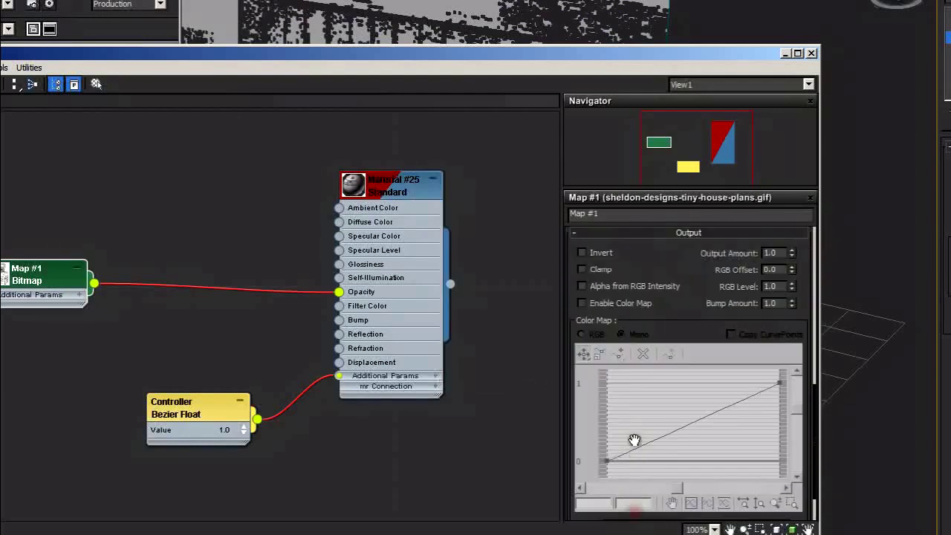
left_click(583, 252)
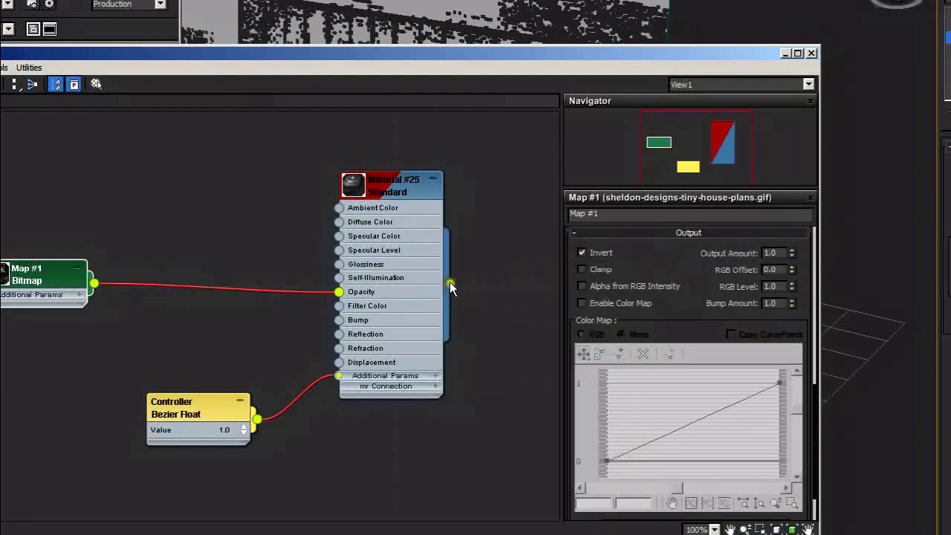
Set the environment background colour to blue for the blueprint render
key("shift+q")
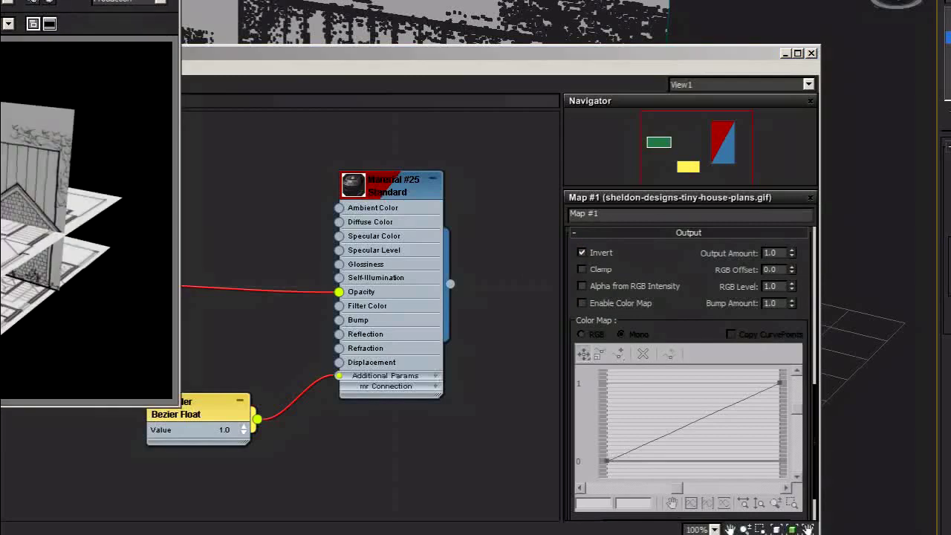
key("alt+r")
left_click(49, 0)
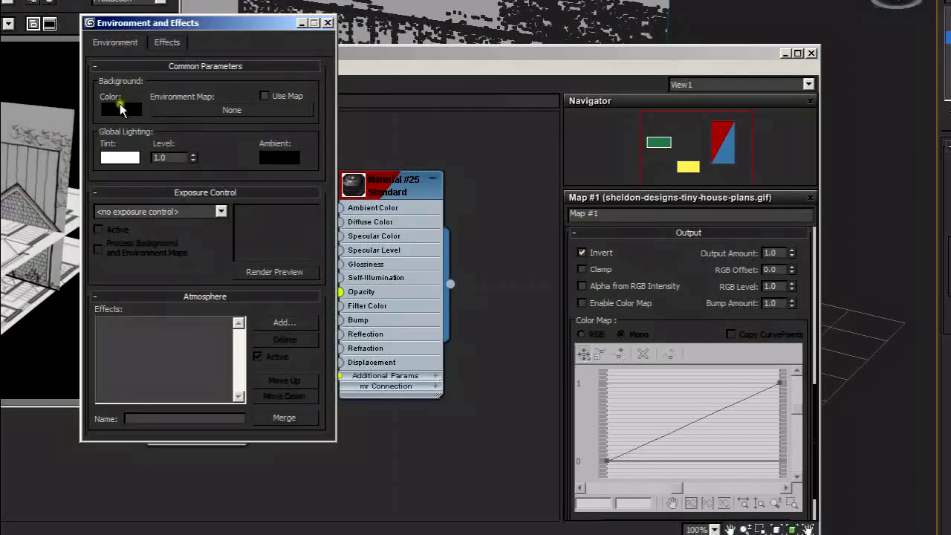
left_click(121, 109)
left_click_drag(2, 0, 1, 0)
left_click(195, 65)
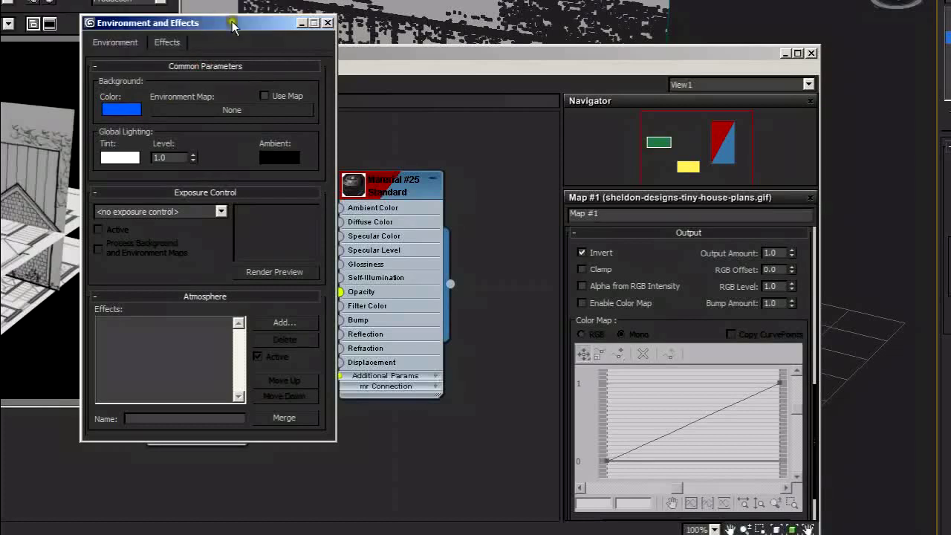
left_click(327, 22)
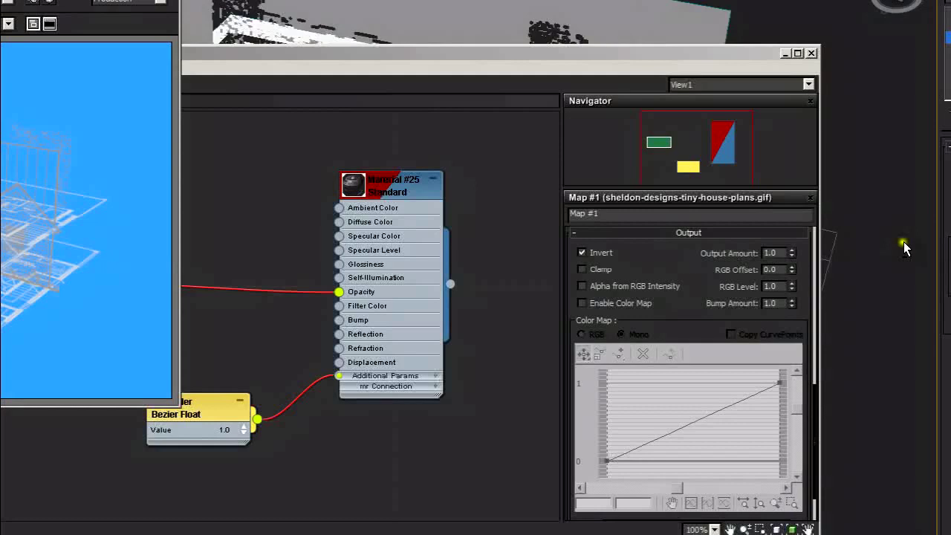
Set Material #25's self-illumination to 100 and make the material 2-Sided
double_click(374, 193)
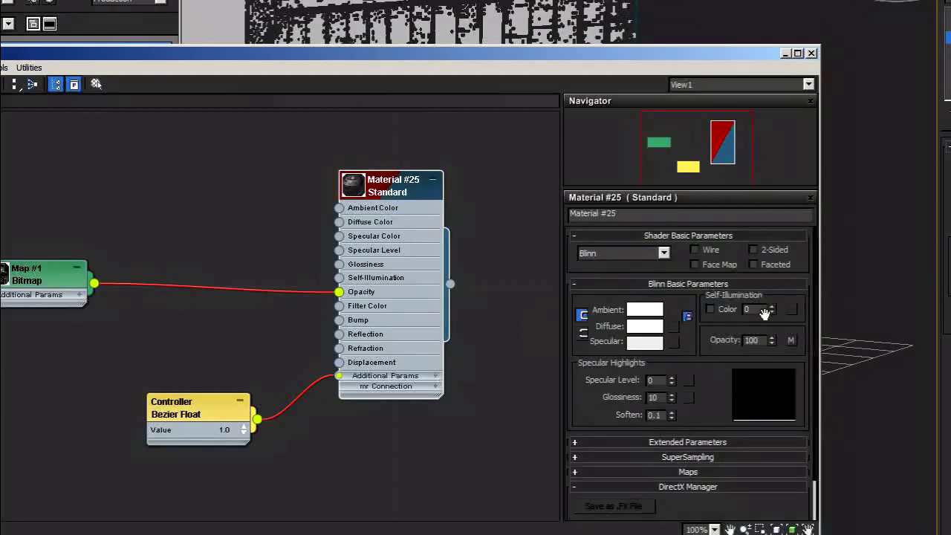
left_click_drag(770, 309, 750, 215)
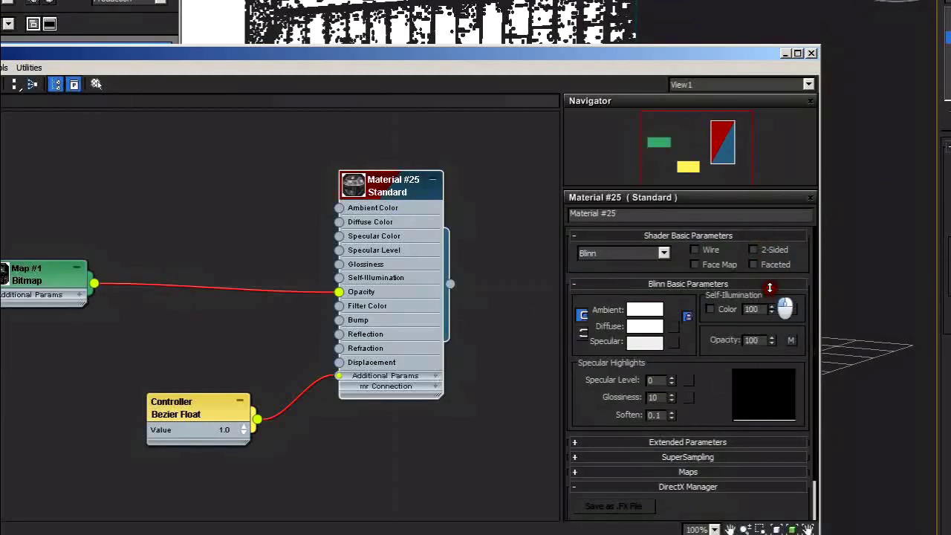
left_click(776, 251)
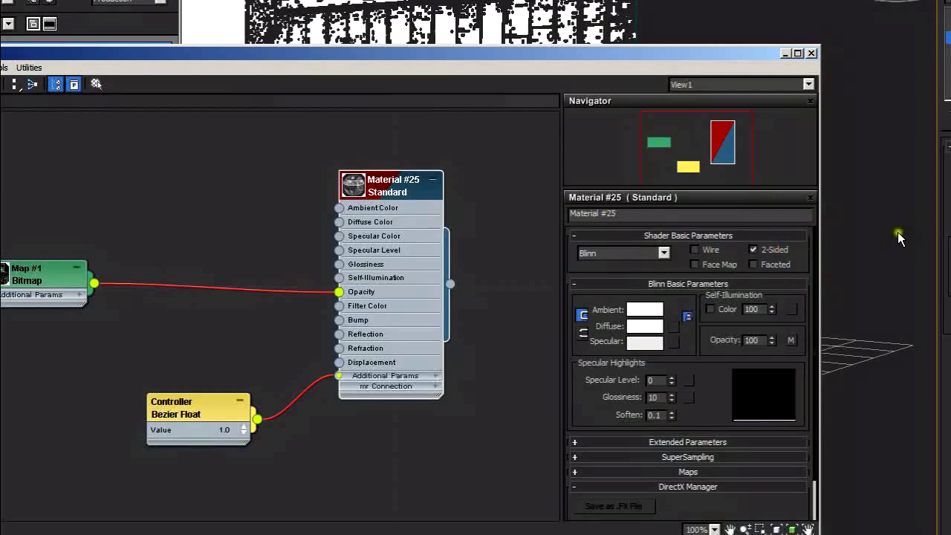
Close the material editor and render the blueprint planes again from a new angle
left_click(811, 53)
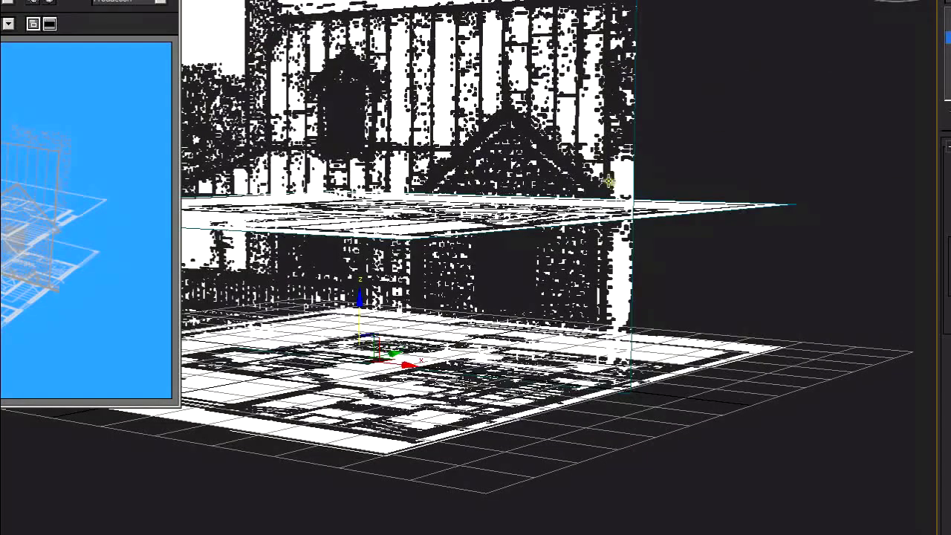
middle_click_drag(537, 198, 473, 219, "alt")
key("shift+q")
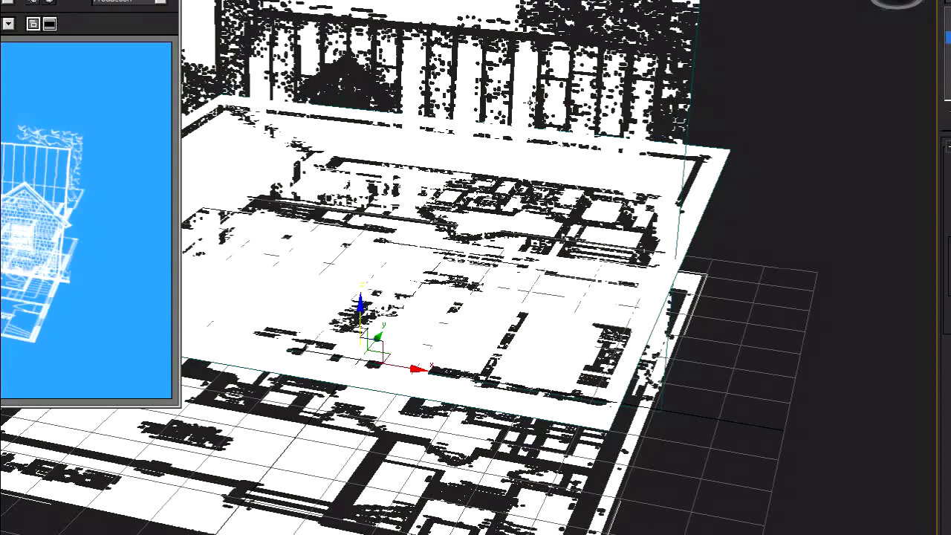
Create a target camera from the top view, placed diagonally in front of the plans and aimed at their centre
middle_click_drag(536, 163, 527, 162, "alt")
key("t")
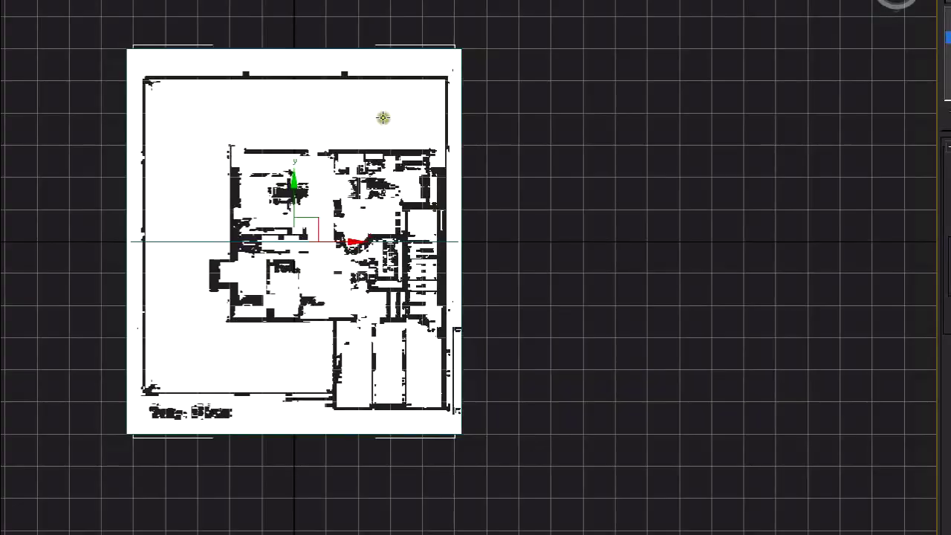
scroll(379, 178, "down", 1)
middle_click_drag(366, 209, 395, 154)
scroll(396, 155, "down", 1)
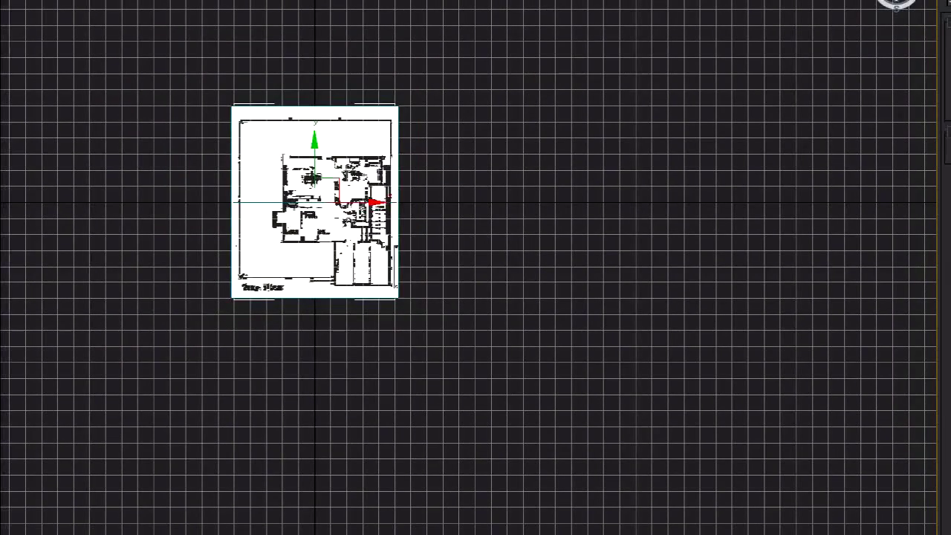
left_click_drag(42, 470, 314, 195)
right_click(329, 267)
middle_click_drag(211, 431, 250, 370)
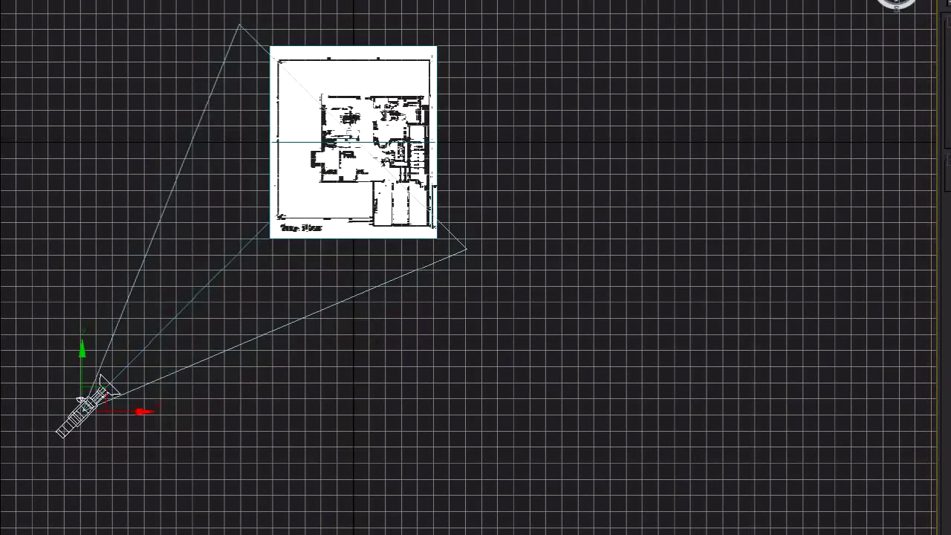
Draw a wide arc in front of the floor plans as the camera's travel path
left_click_drag(1, 379, 630, 382)
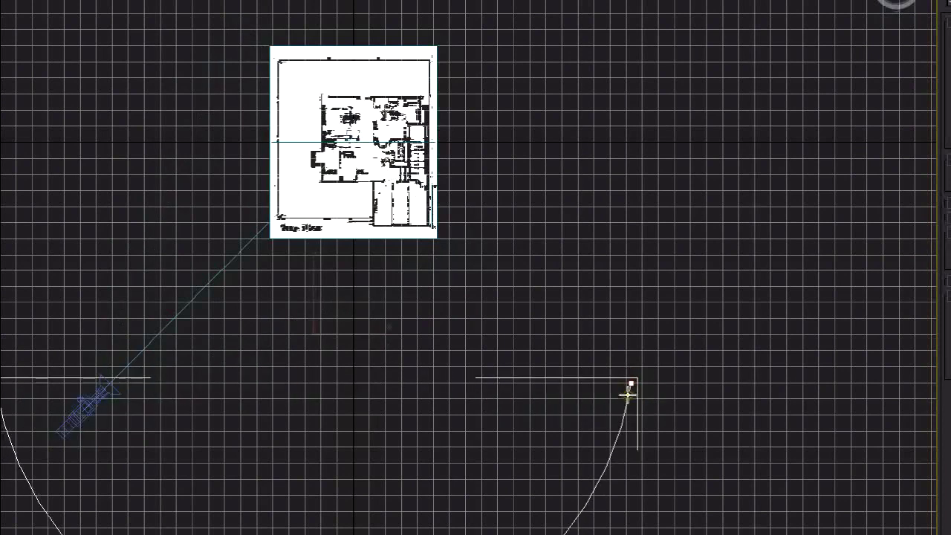
left_click(623, 394)
right_click(457, 322)
middle_click_drag(232, 346, 249, 288)
Attach the camera to the arc with a path constraint
left_click(90, 351)
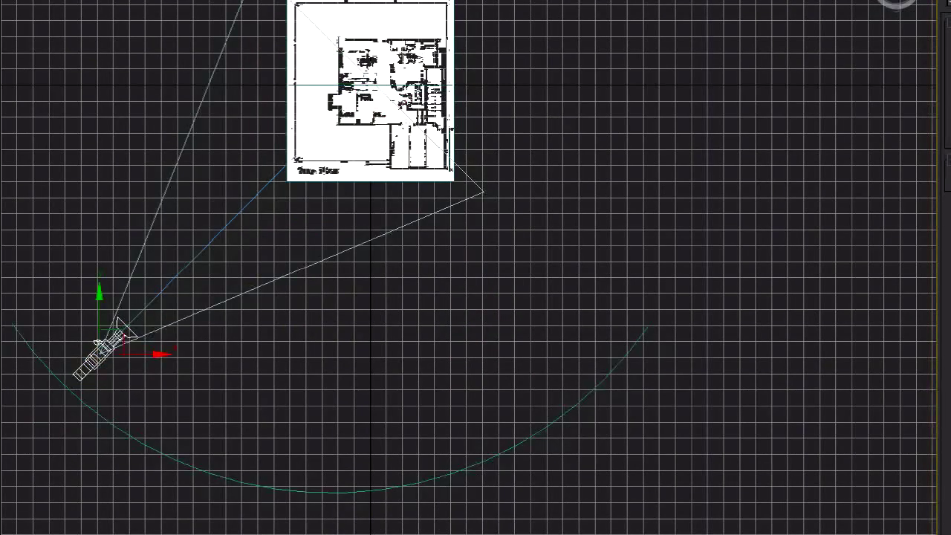
left_click(22, 3)
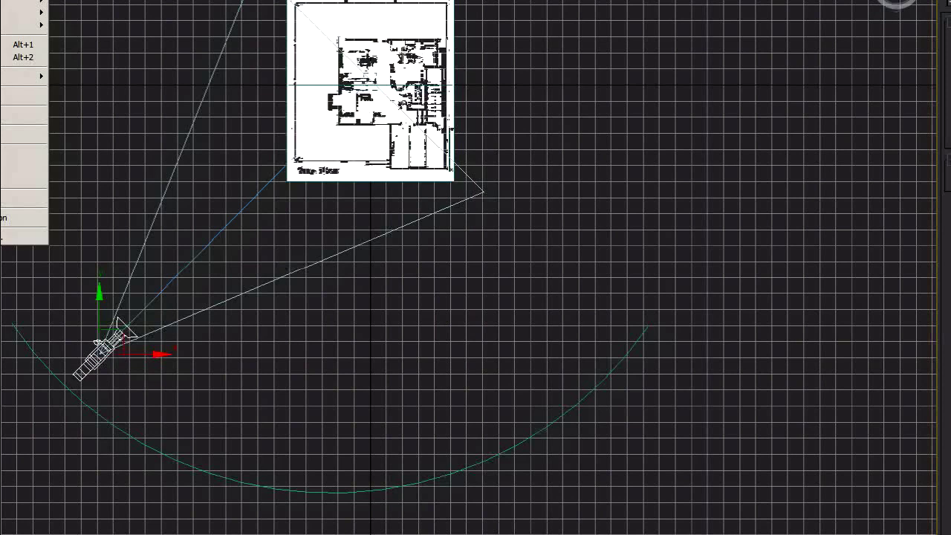
left_click(82, 2)
left_click(54, 372)
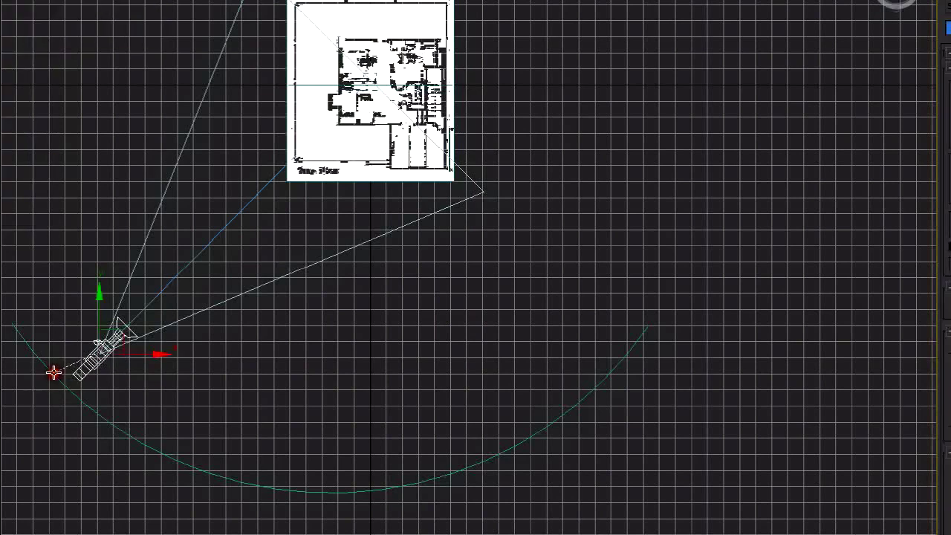
left_click(54, 373)
Raise the arc along Z so the camera travels above the plans
left_click(77, 394)
key("p")
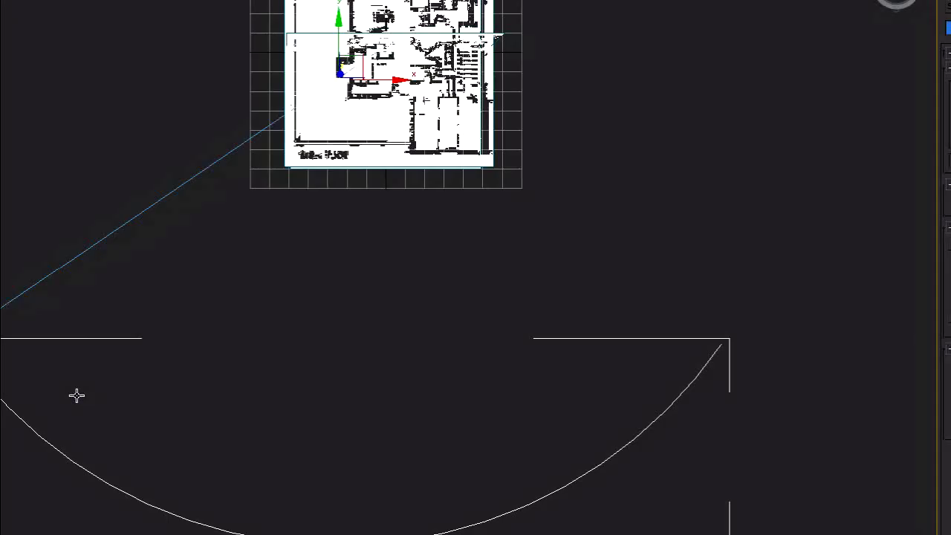
middle_click_drag(135, 287, 198, 223, "alt")
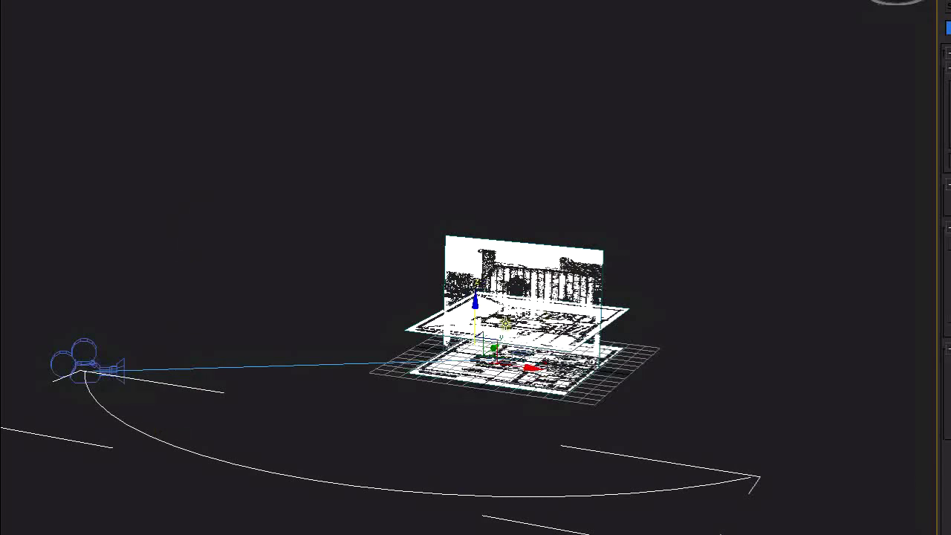
left_click_drag(475, 312, 491, 169)
scroll(491, 170, "up", 5)
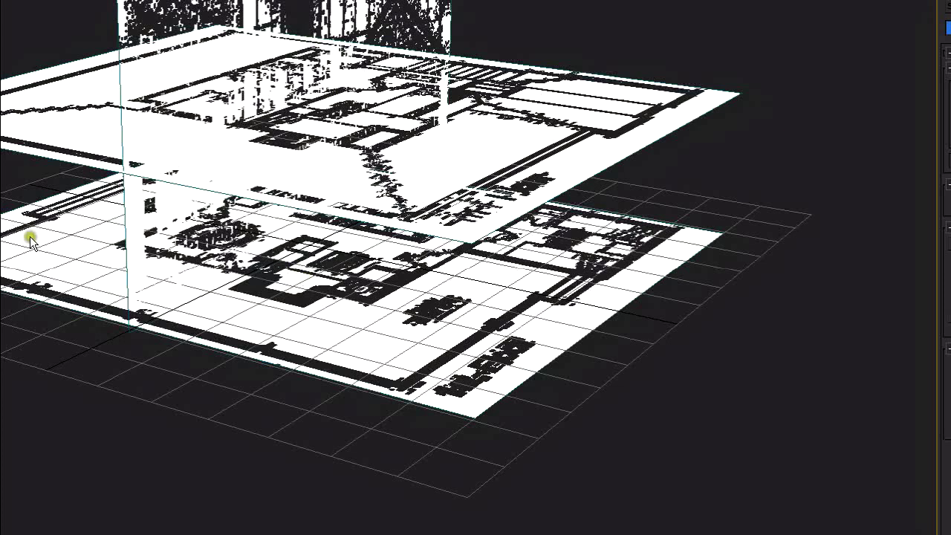
Select the camera's target by name and raise it to reframe the blueprint planes
key("h")
double_click(33, 48)
left_click_drag(293, 187, 286, 86)
Scrub the camera animation along the arc and render the blueprint planes at different frames
middle_click_drag(772, 528, 574, 514, "alt")
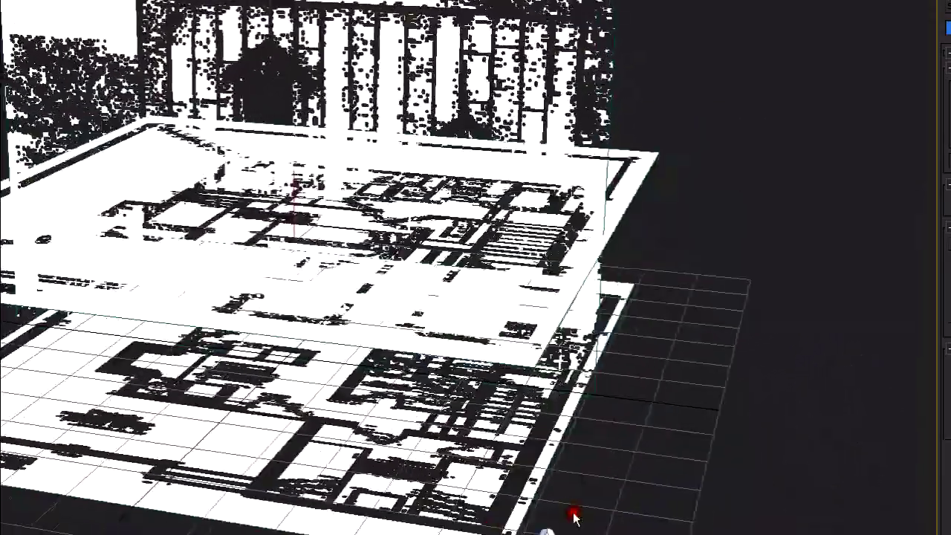
scroll(333, 520, "down", 5)
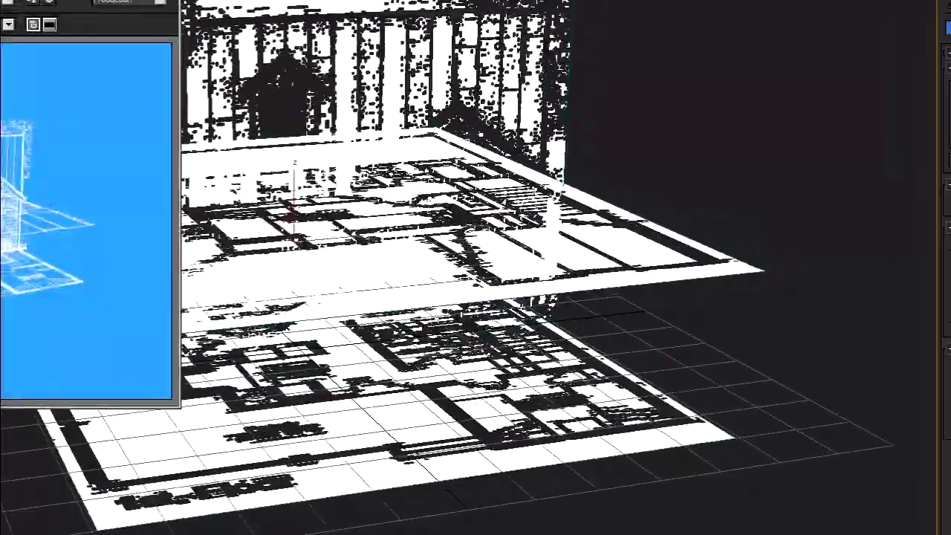
middle_click_drag(334, 520, 520, 533, "alt")
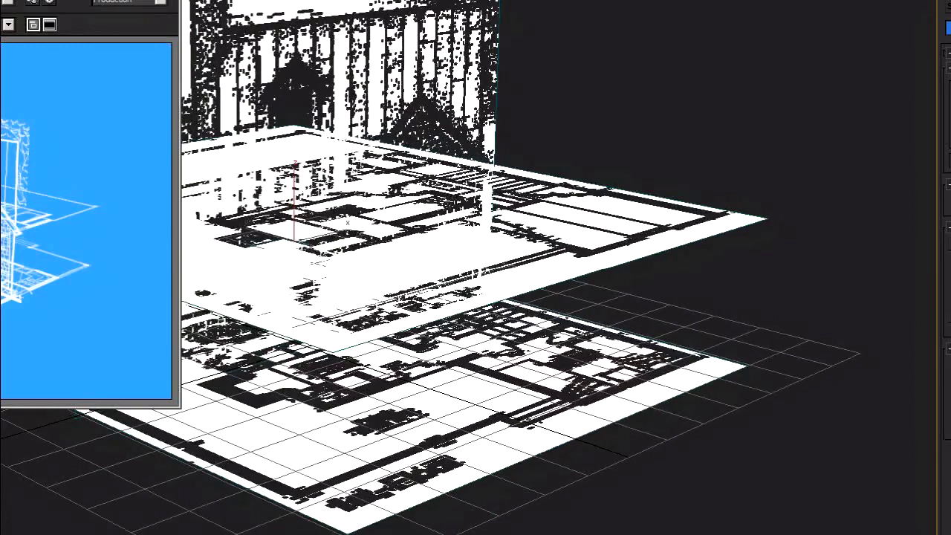
key("shift+q")
left_click(395, 279)
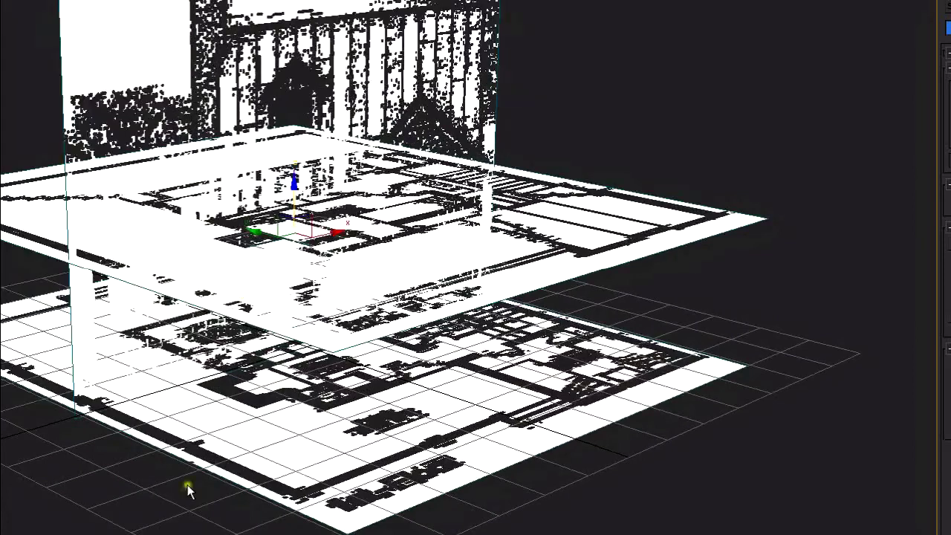
Look up the folder of the bitmap used as Material #25's opacity map, leaving the file choice as it is
left_click_drag(171, 273, 171, 266)
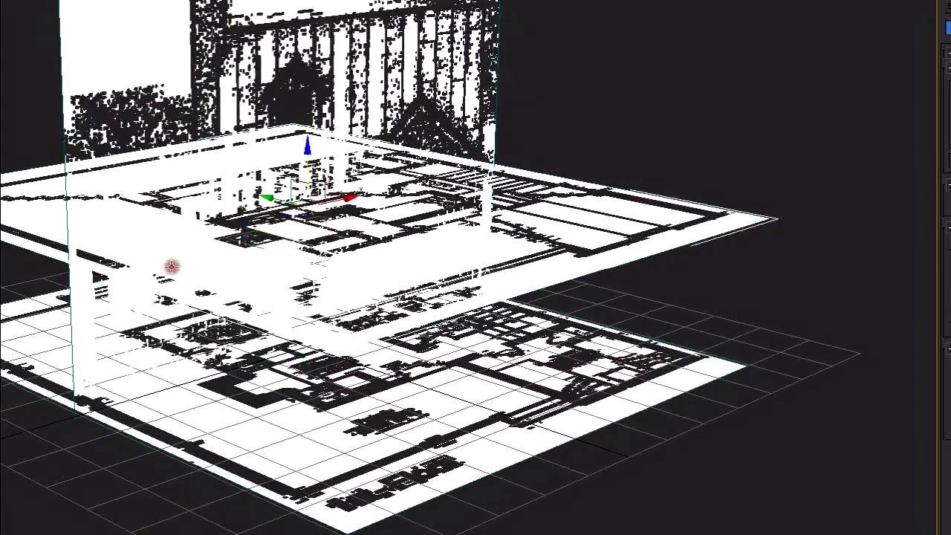
key("m")
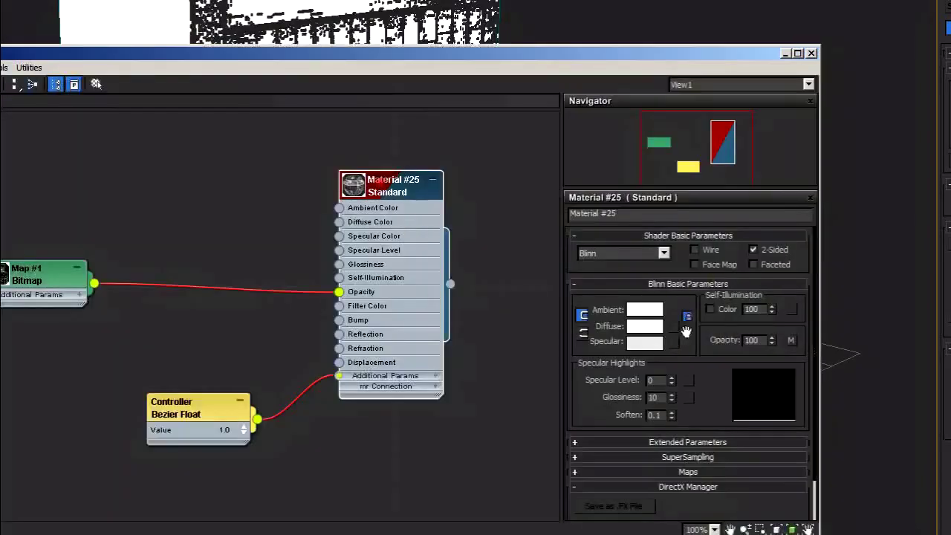
left_click(789, 340)
left_click(701, 419)
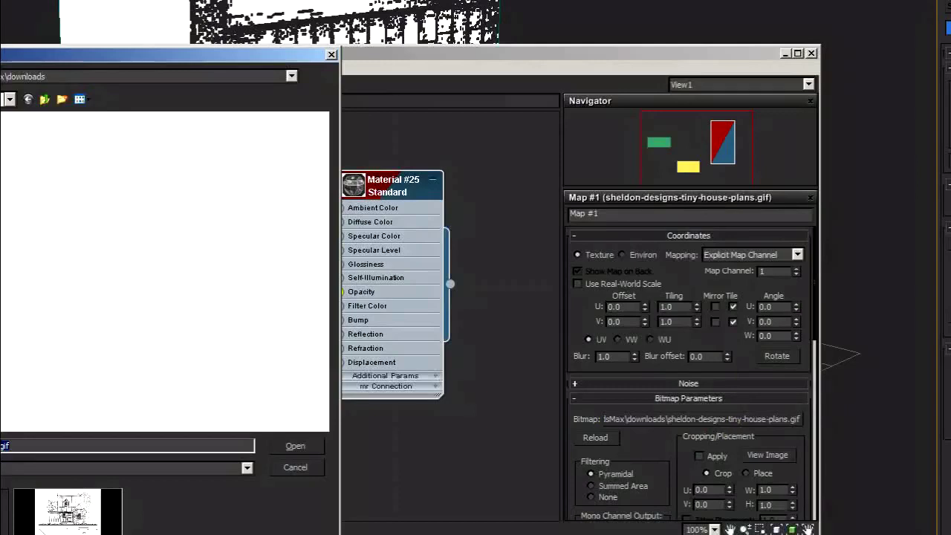
left_click(4, 76)
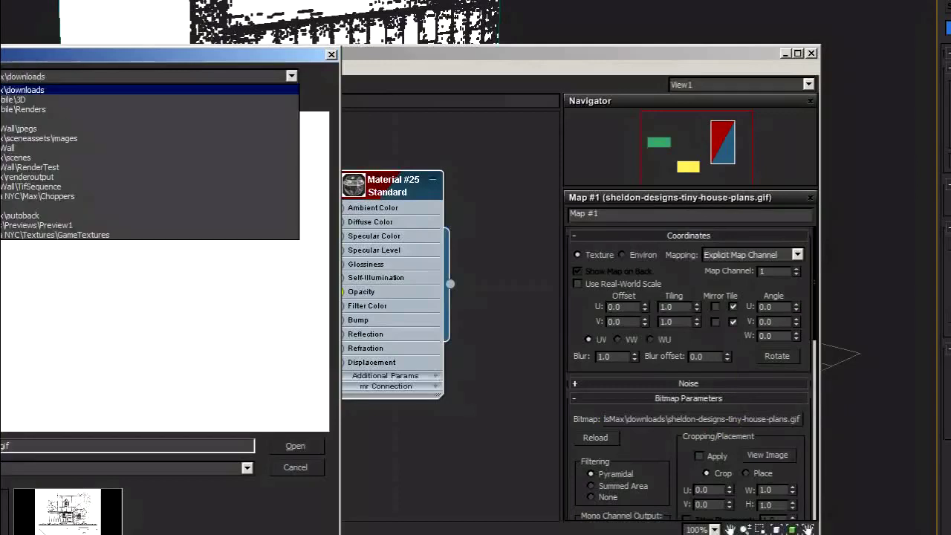
left_click(306, 466)
left_click(317, 466)
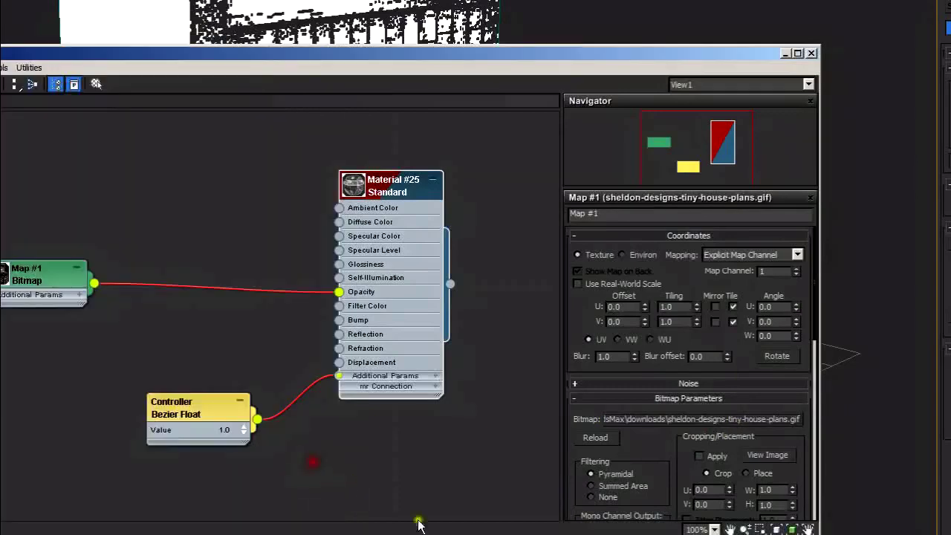
Switch to Photoshop and open sheldon-designs-tiny-house-plans.gif from the 3dsMax downloads folder
key("alt+Tab")
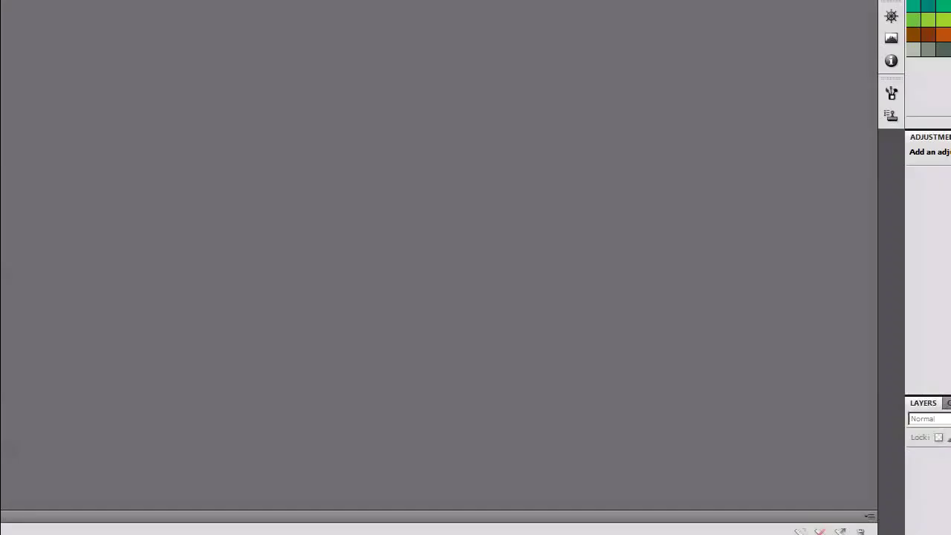
key("ctrl+o")
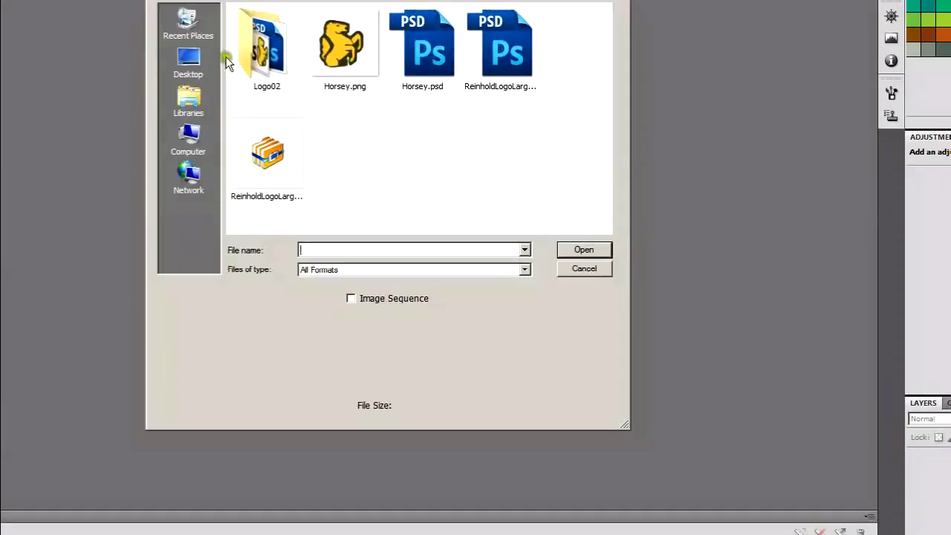
left_click(189, 101)
double_click(282, 29)
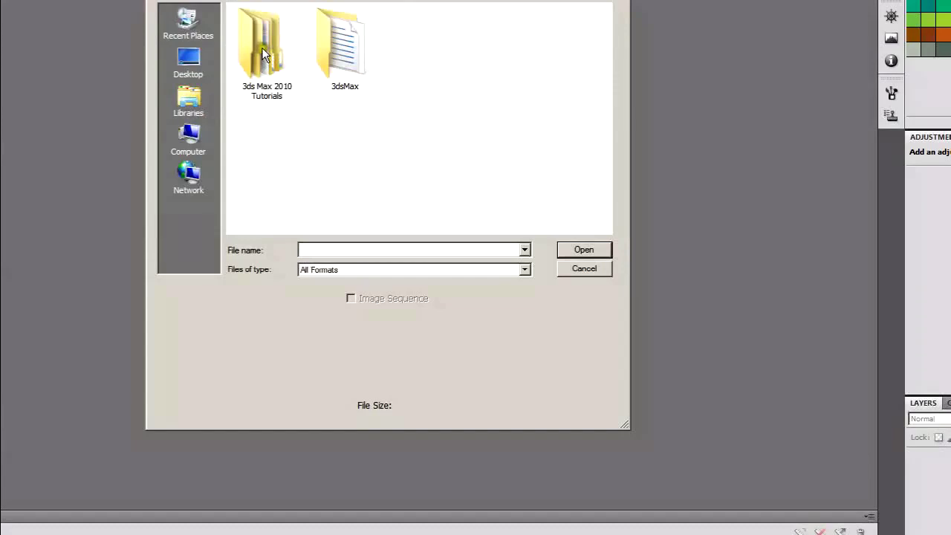
double_click(270, 42)
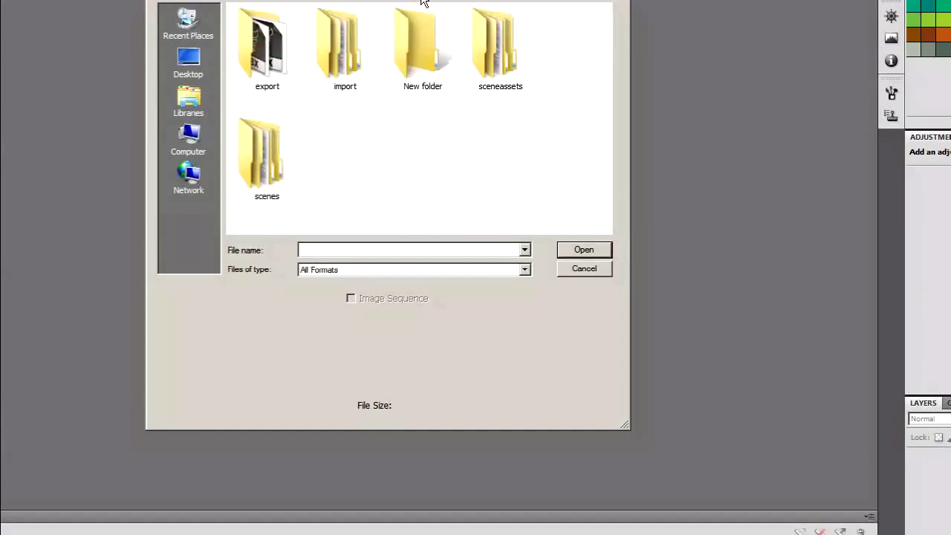
left_click(455, 1)
double_click(343, 45)
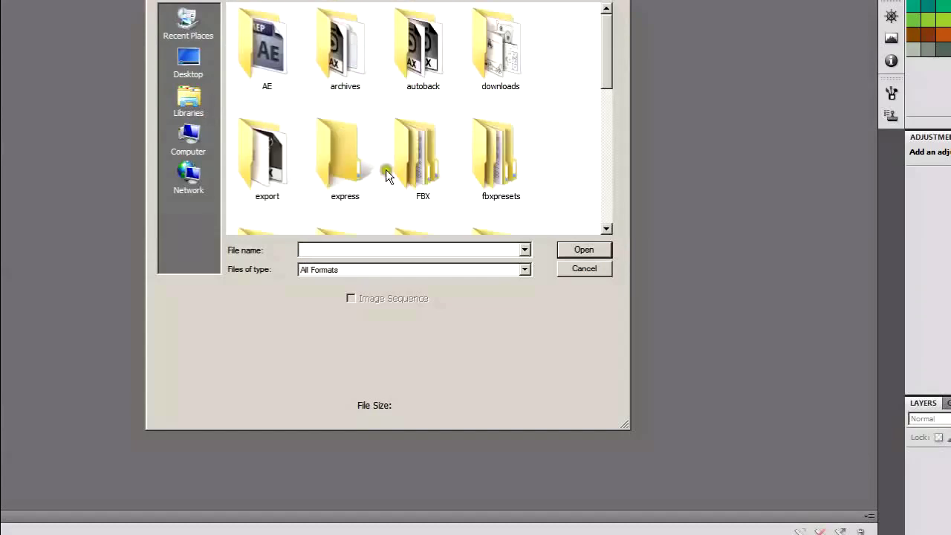
double_click(512, 57)
left_click(518, 55)
left_click(583, 249)
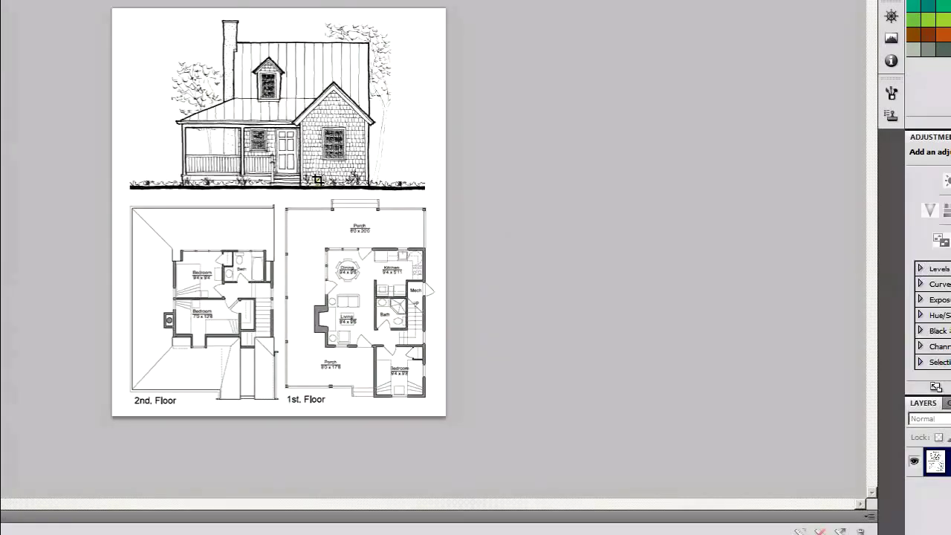
Examine the house elevation and both floor plans in the image at a larger magnification
key("alt+w")
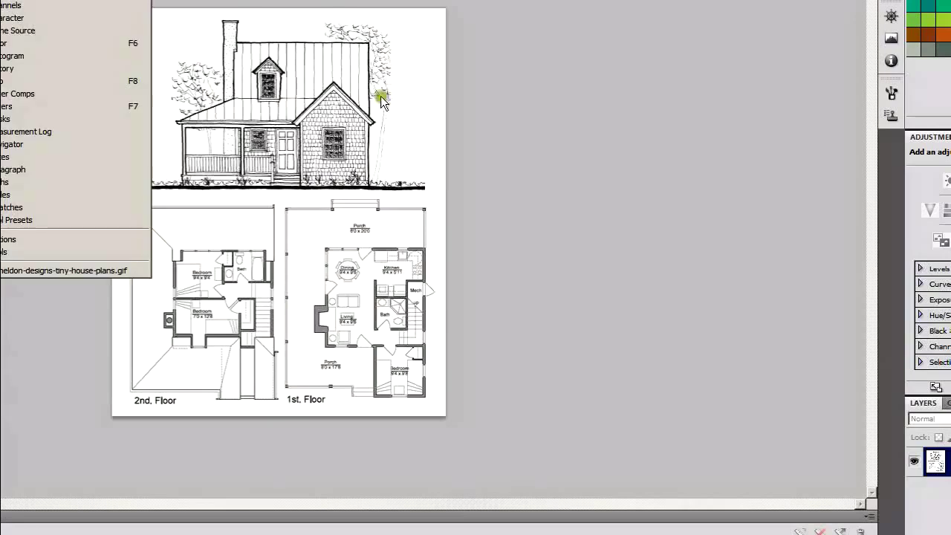
left_click(664, 116)
key("ctrl+plus")
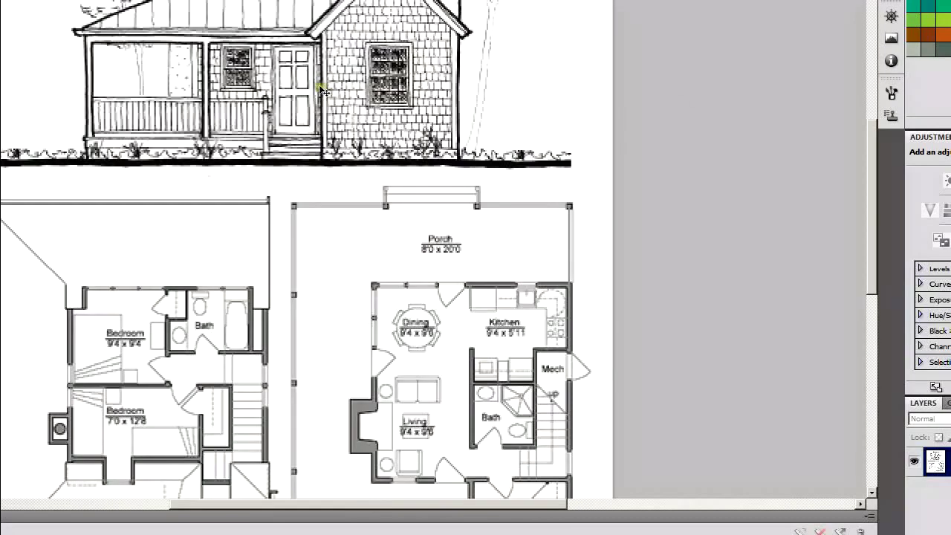
key("ctrl+plus")
left_click_drag(314, 49, 375, 357)
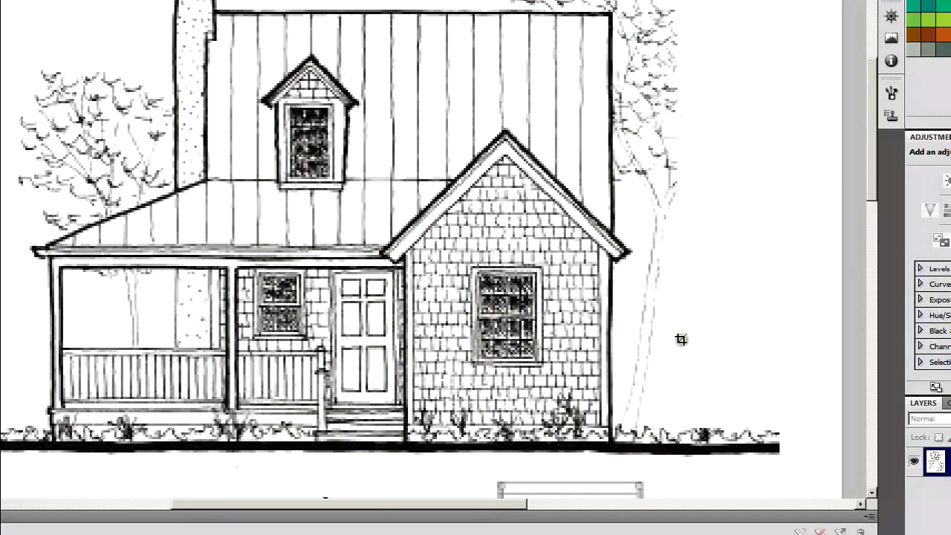
left_click_drag(872, 172, 873, 308)
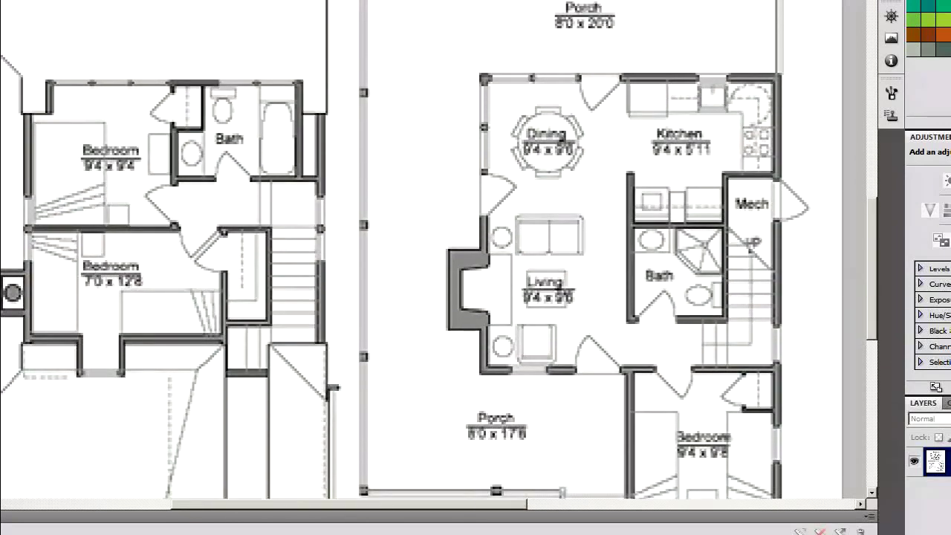
Create an action named DuplicateLayer in Set 1 with function key F2, and stop its recording
key("alt+d")
key("Right")
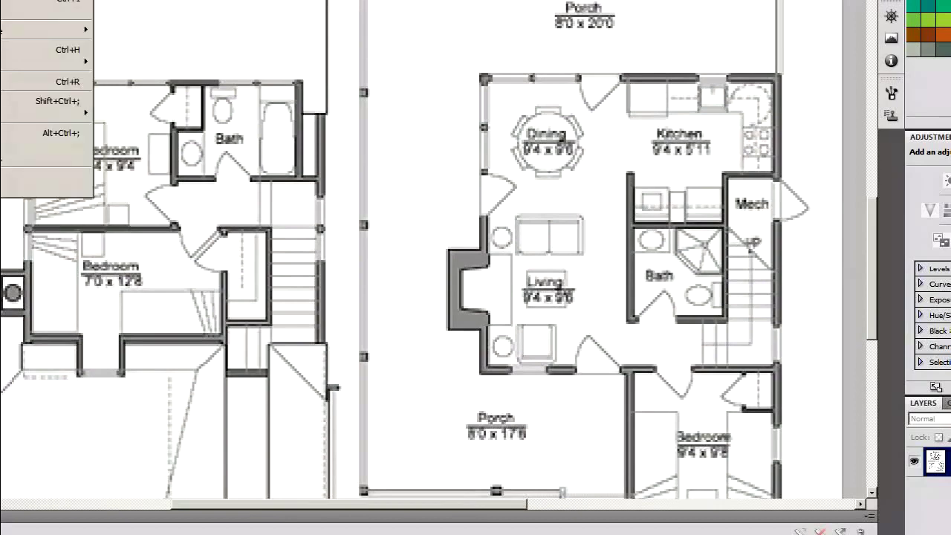
key("Right")
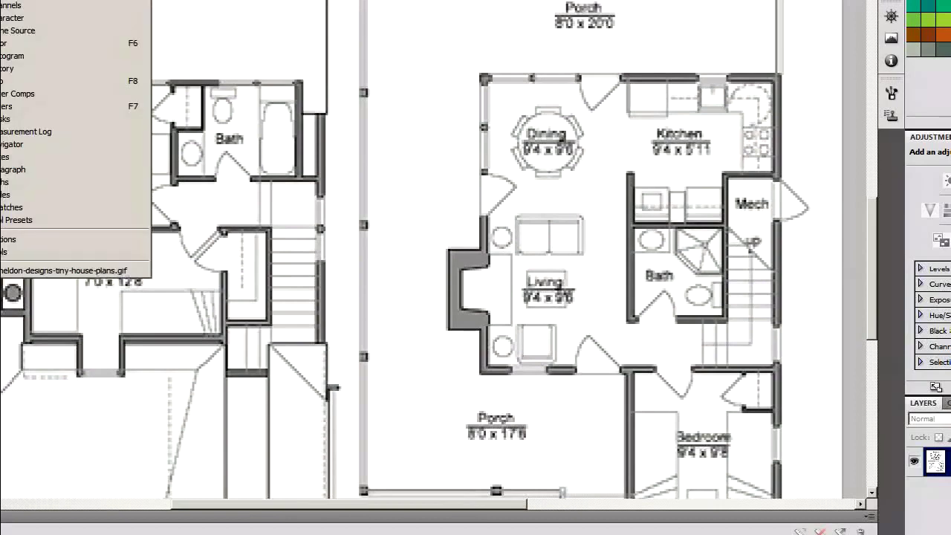
key("alt+F9")
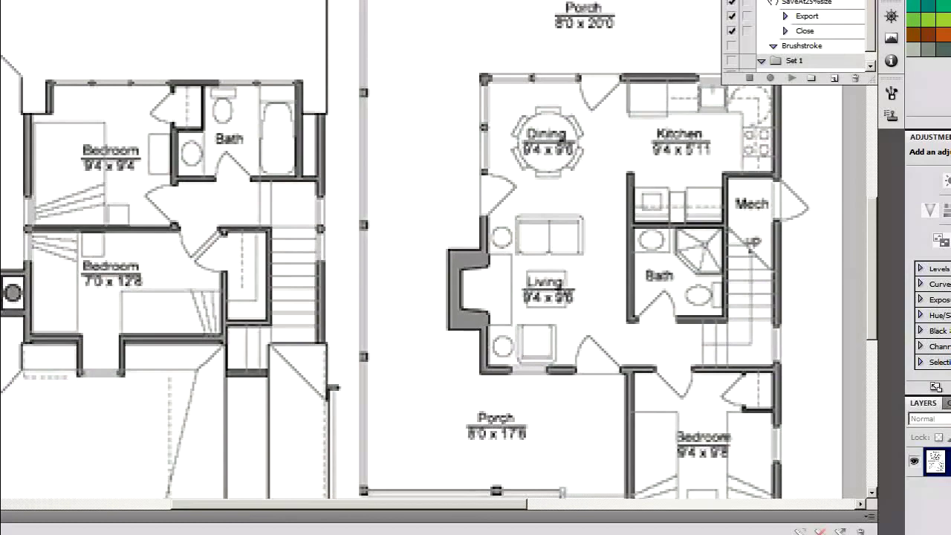
left_click(774, 4)
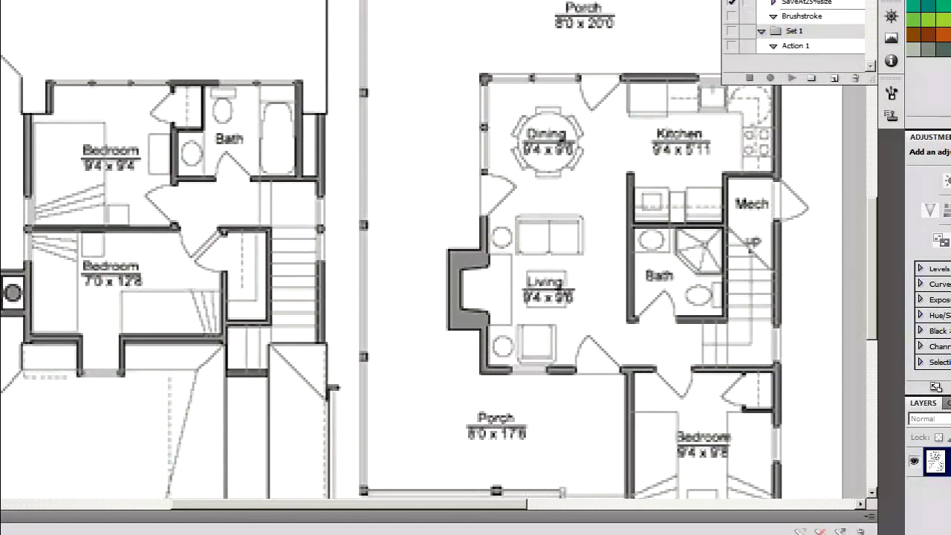
left_click(793, 31)
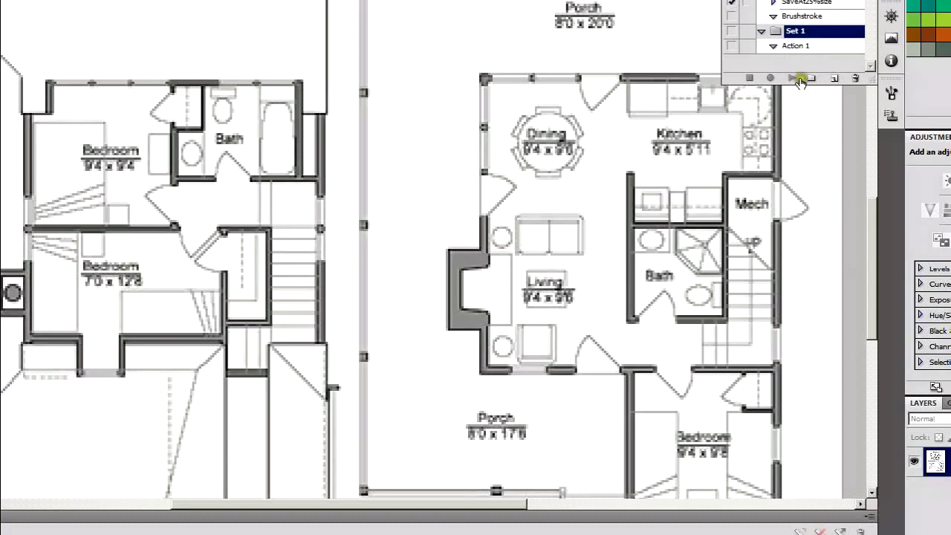
left_click(835, 77)
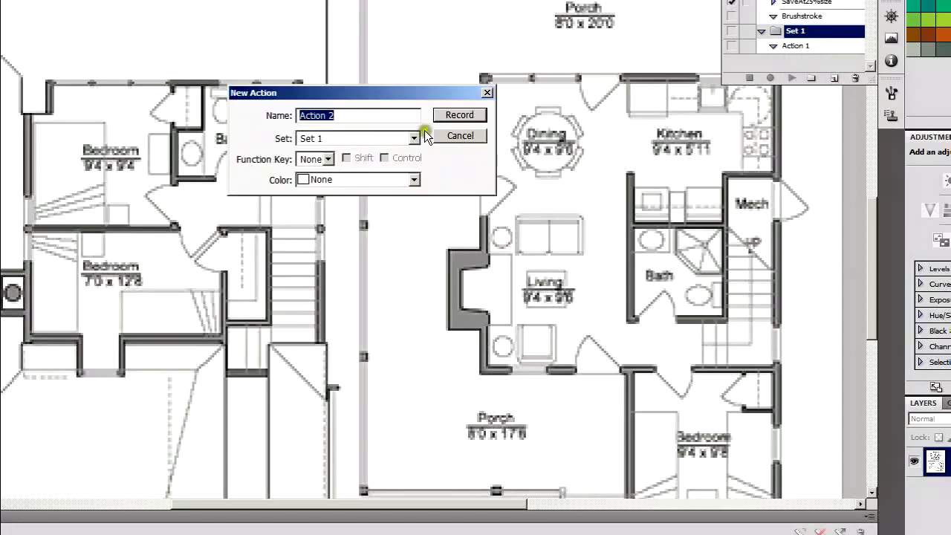
type("DuplicateLayer")
left_click(325, 159)
left_click(310, 192)
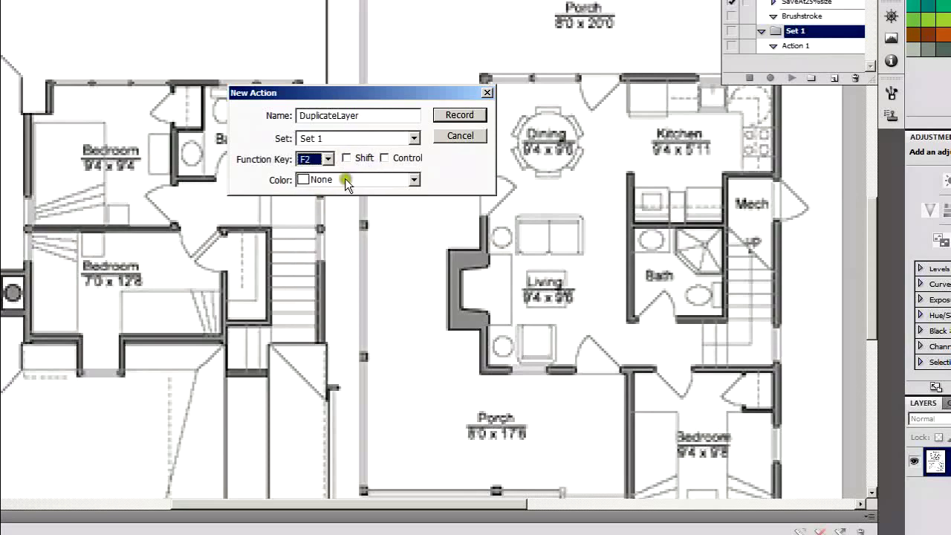
left_click(459, 115)
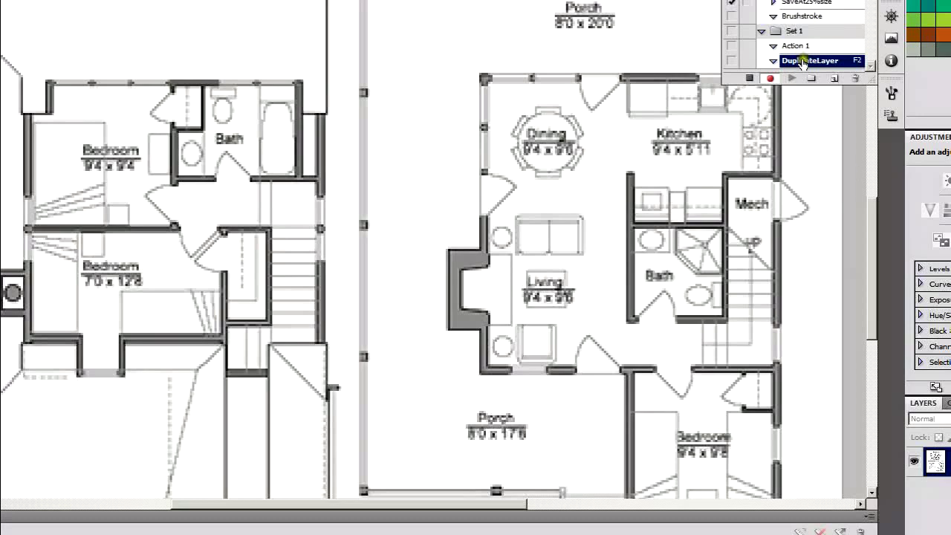
left_click(749, 78)
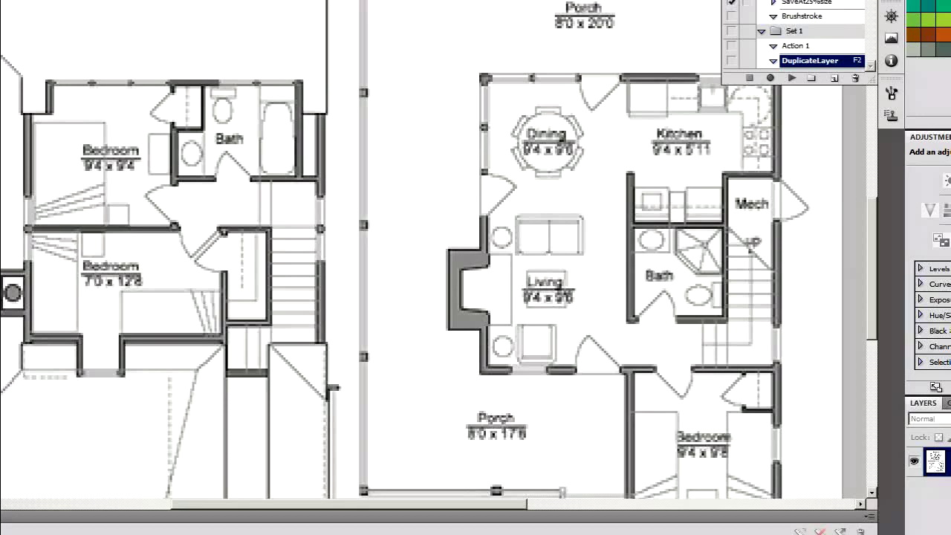
Convert the background to Layer 0 and record duplicating that layer in the DuplicateLayer action
double_click(937, 462)
key("Return")
left_click(769, 78)
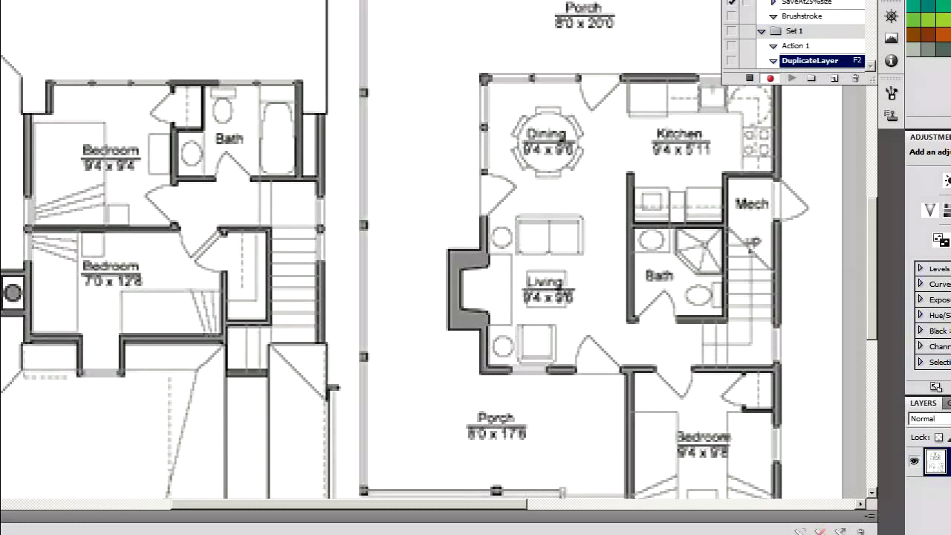
key("alt+l")
key("d")
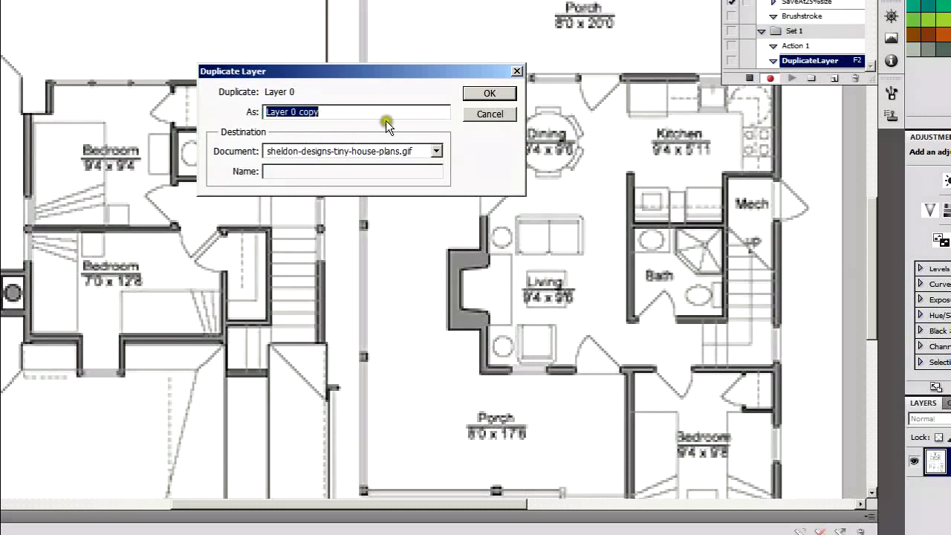
left_click(489, 93)
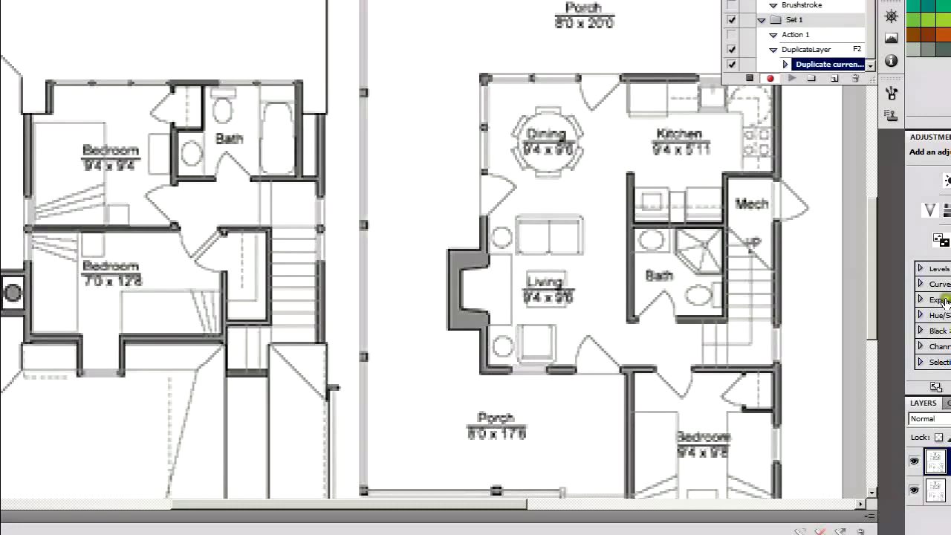
left_click(749, 78)
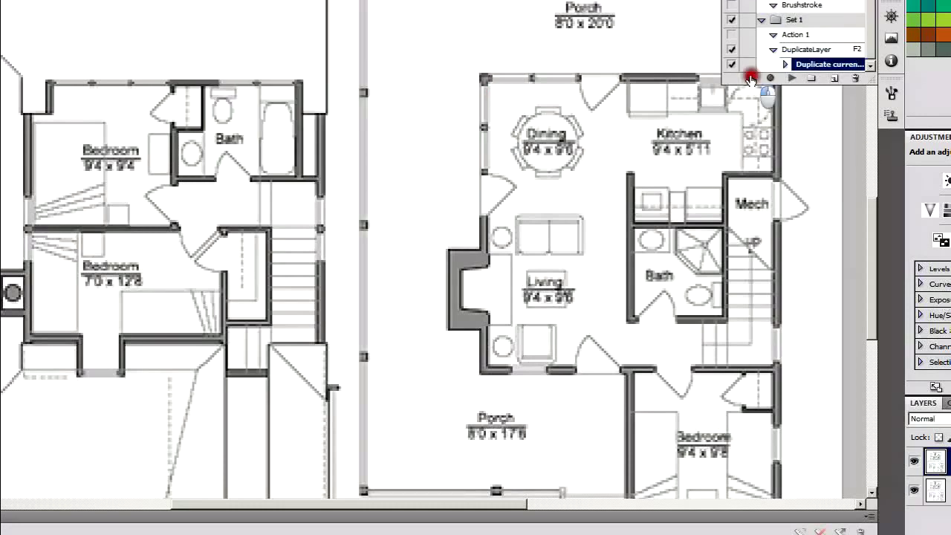
left_click(803, 51)
Erase the chimney in the house elevation in stages, duplicating the layer with the DuplicateLayer action before each stage
left_click_drag(464, 505, 513, 505)
scroll(532, 265, "down", 1)
scroll(532, 265, "down", 1)
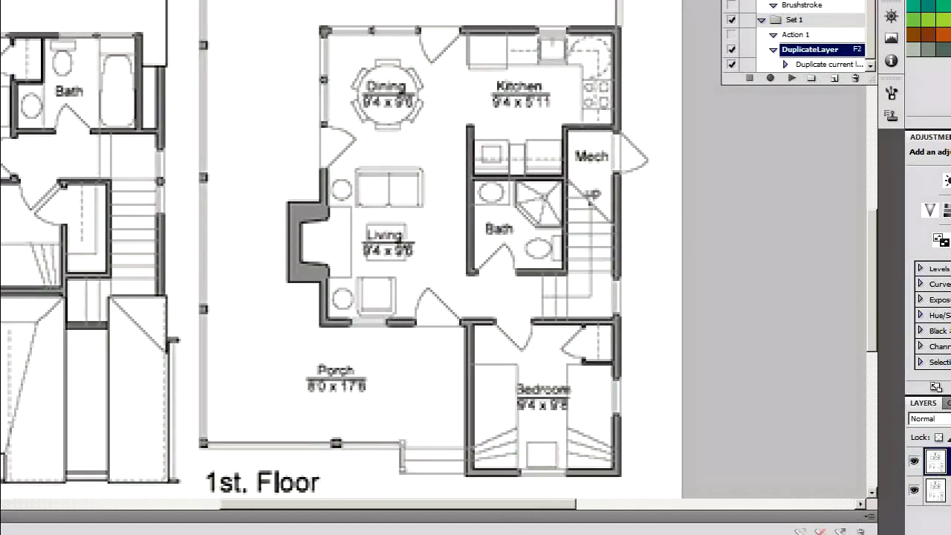
scroll(269, 183, "up", 15)
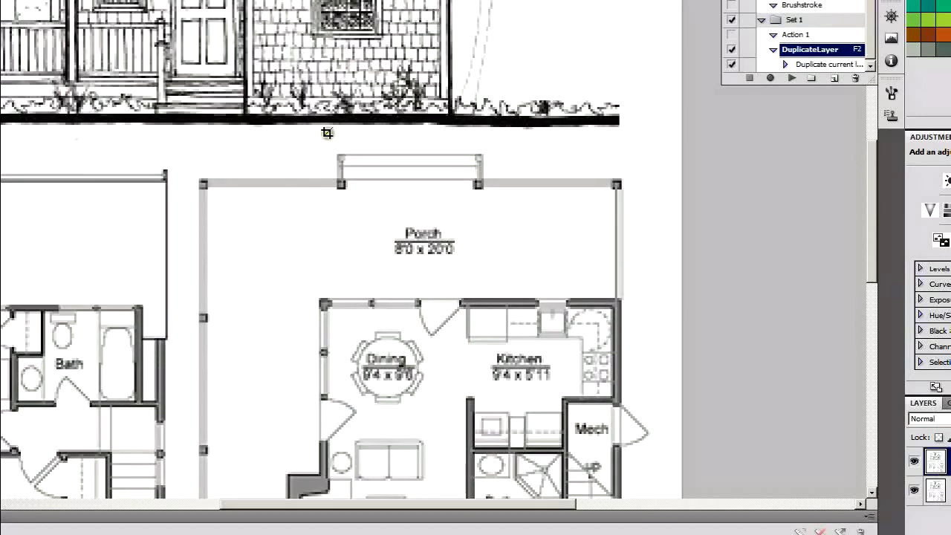
scroll(269, 184, "down", 2)
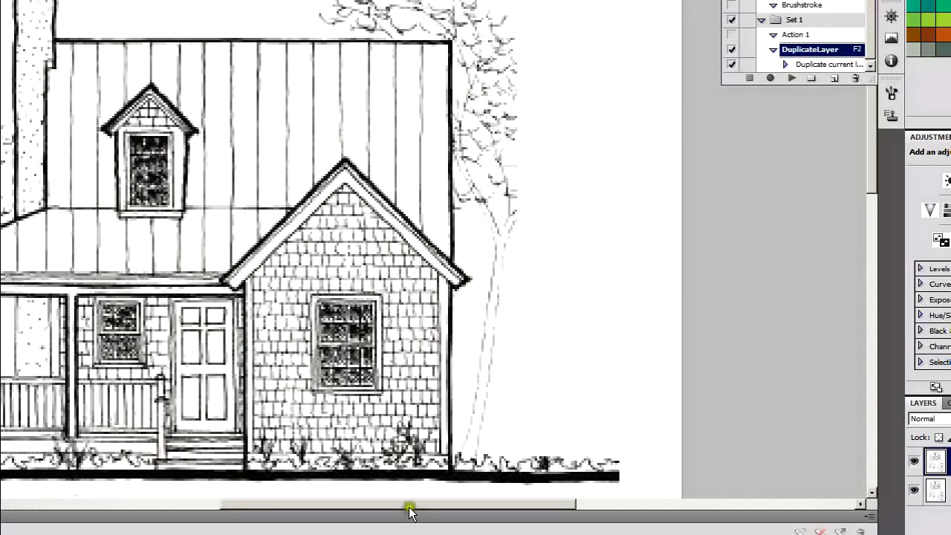
left_click_drag(405, 513, 393, 510)
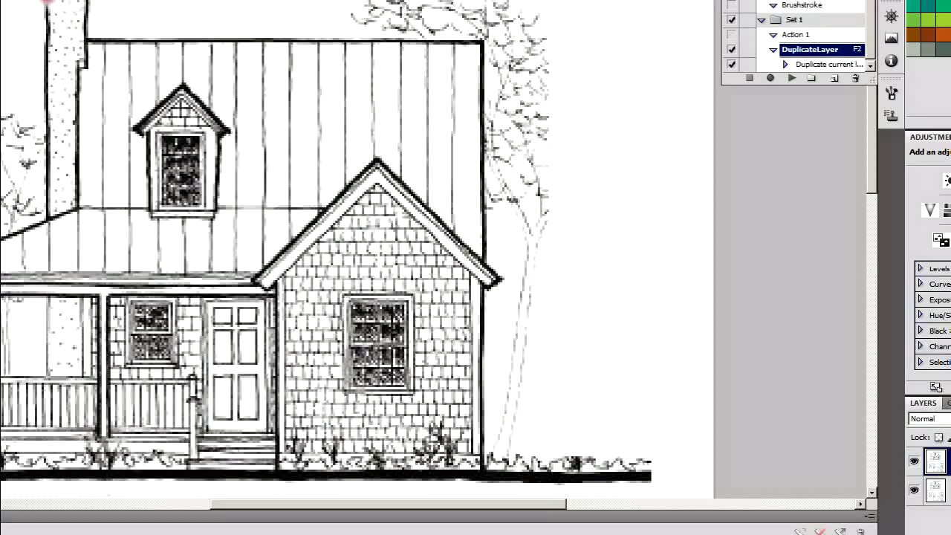
key("F2")
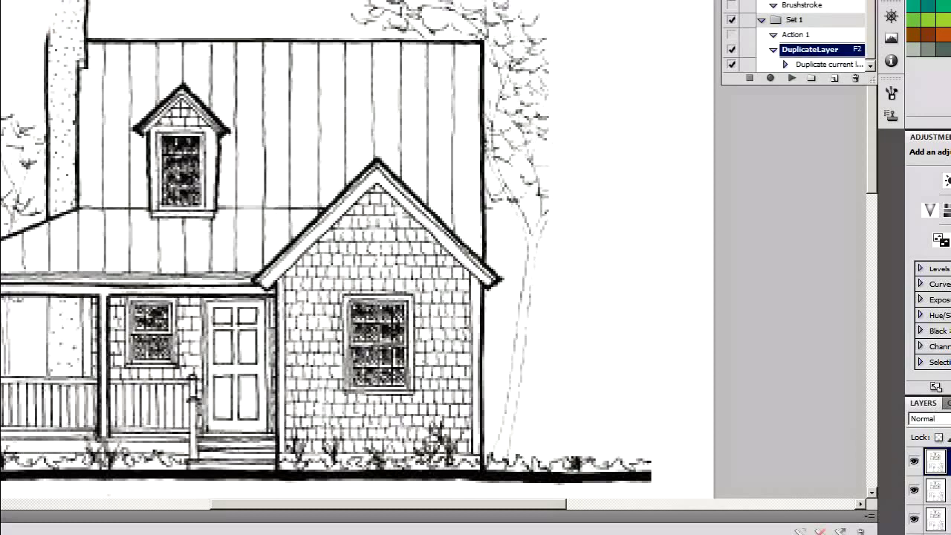
left_click_drag(42, 27, 47, 213)
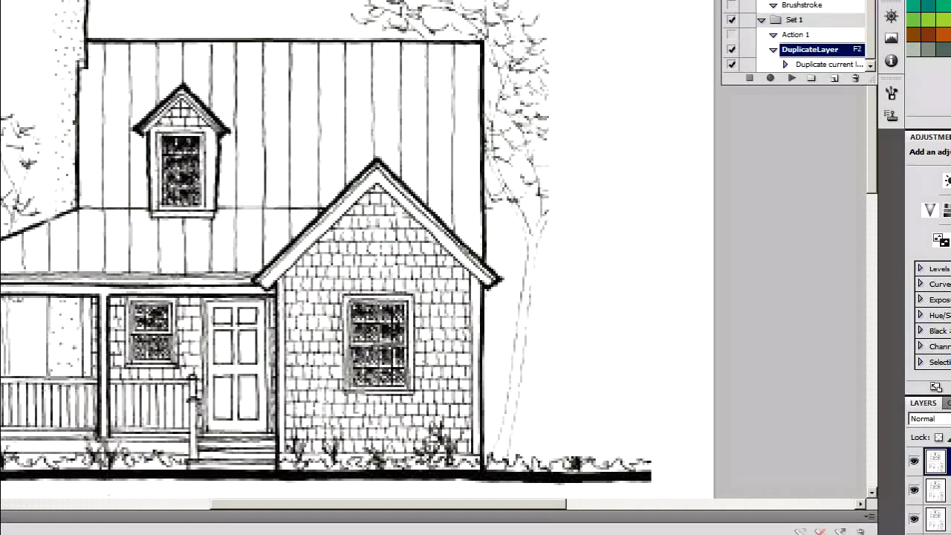
key("F2")
left_click_drag(59, 29, 58, 143)
key("F2")
left_click_drag(67, 30, 75, 203)
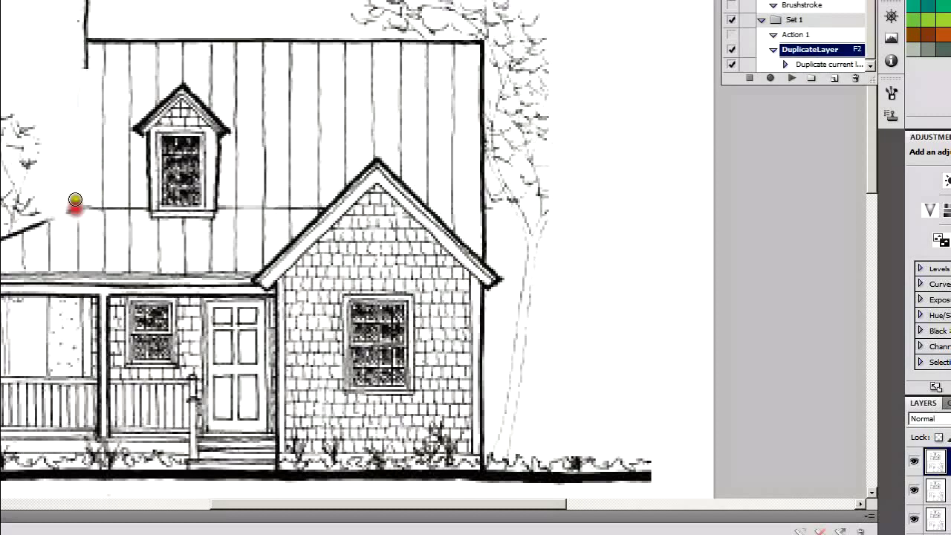
Erase the roof's ridge line and the vertical roof lines near the dormer in the house elevation
mouse_move(86, 6)
left_mouse_down()
mouse_move(78, 66)
mouse_move(75, 9)
mouse_move(136, 29)
mouse_move(190, 31)
left_mouse_up()
left_click_drag(102, 36, 240, 34)
left_click_drag(176, 43, 279, 47)
mouse_move(222, 39)
left_mouse_down()
mouse_move(344, 35)
mouse_move(406, 47)
mouse_move(490, 38)
mouse_move(462, 37)
left_mouse_up()
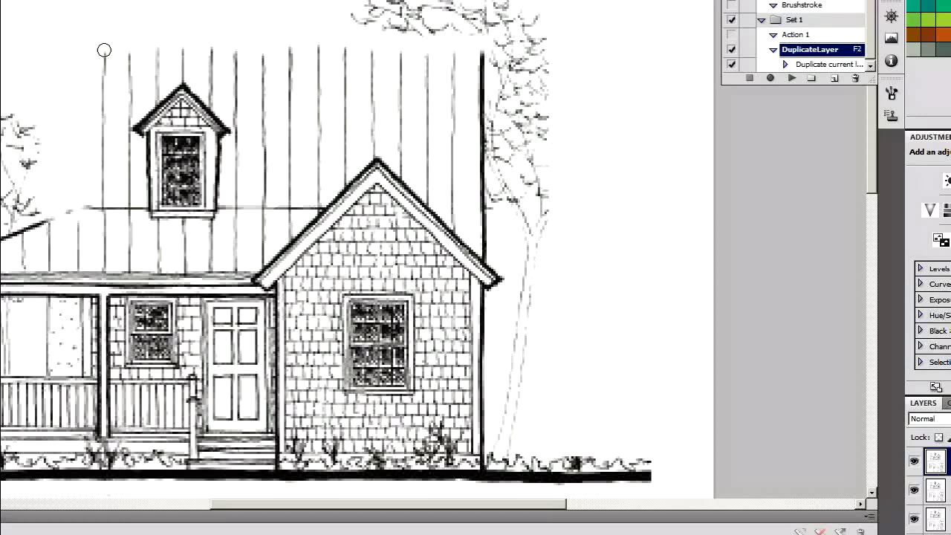
left_click_drag(98, 71, 106, 141)
mouse_move(125, 36)
left_mouse_down()
mouse_move(138, 58)
mouse_move(133, 111)
mouse_move(116, 143)
mouse_move(121, 176)
left_mouse_up()
left_click_drag(155, 16, 151, 85)
left_click_drag(169, 39, 179, 64)
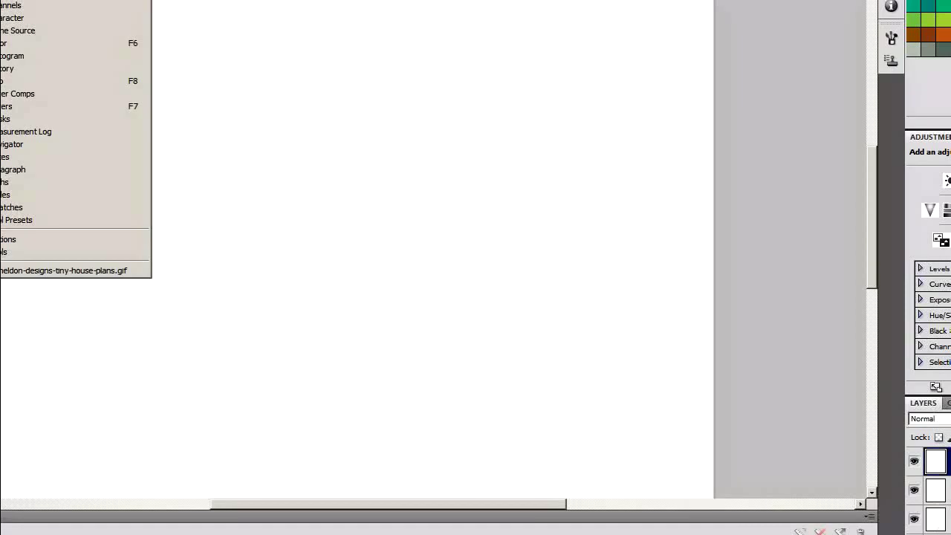
Show the document's animation frames, convert them to a timeline and convert back to frame animation
key("Return")
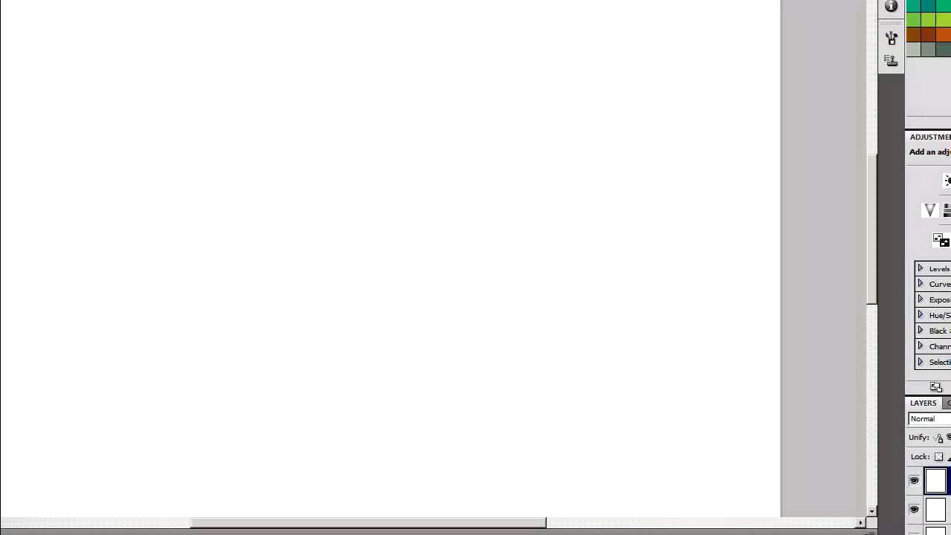
left_click(868, 530)
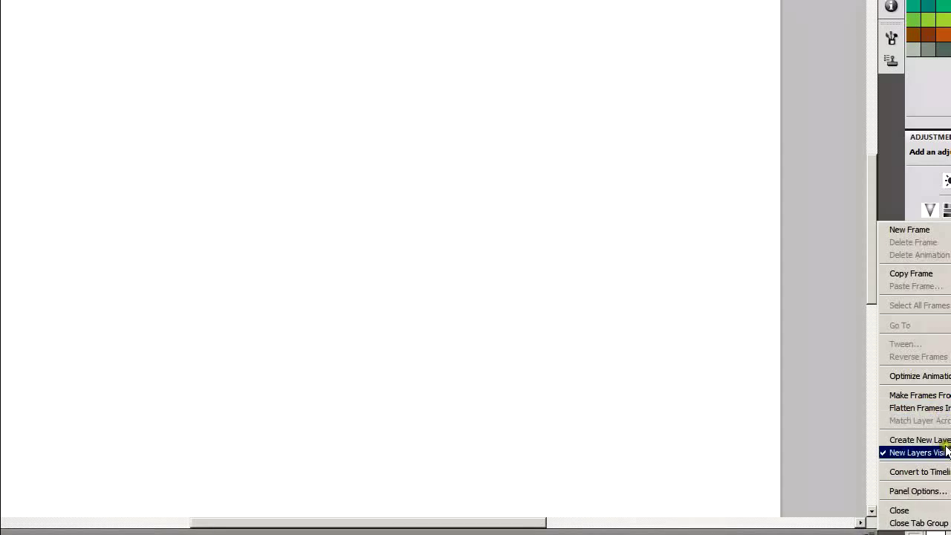
left_click(933, 472)
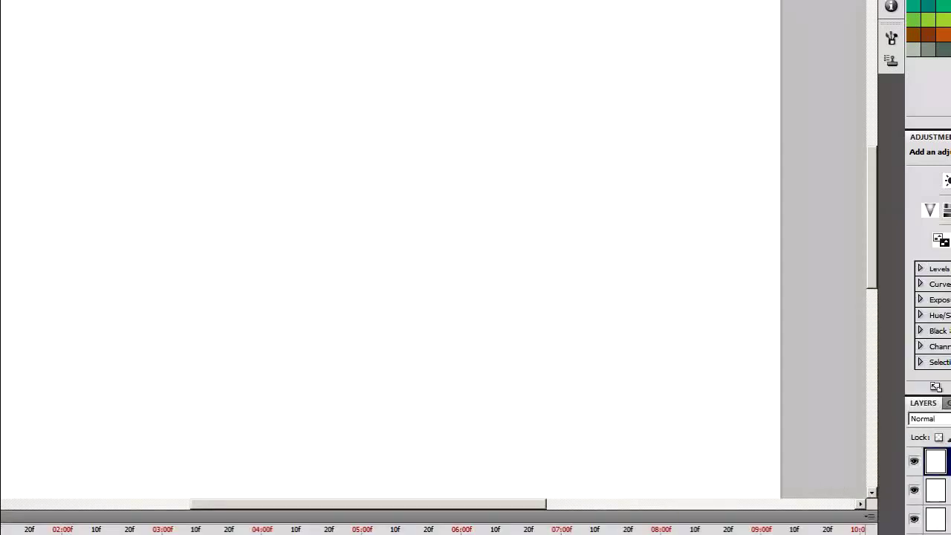
left_click(869, 516)
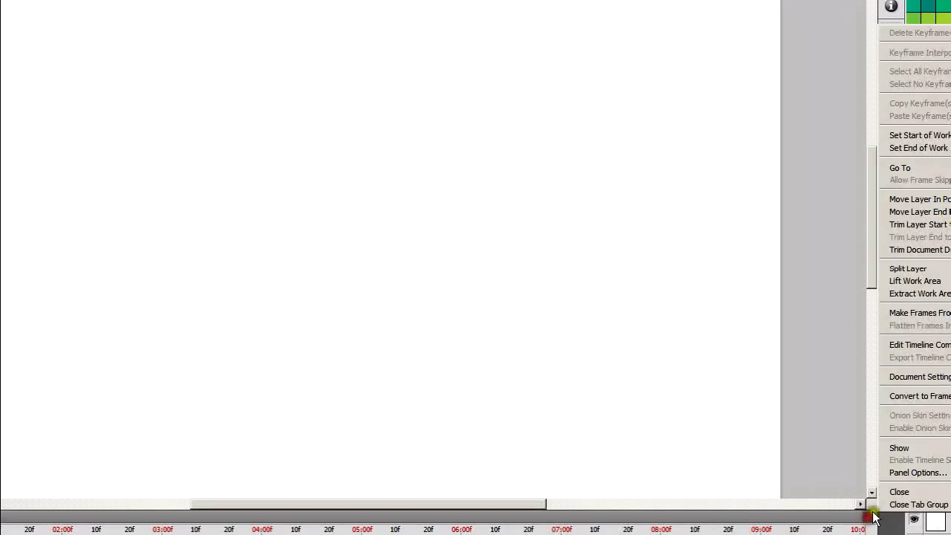
left_click(947, 399)
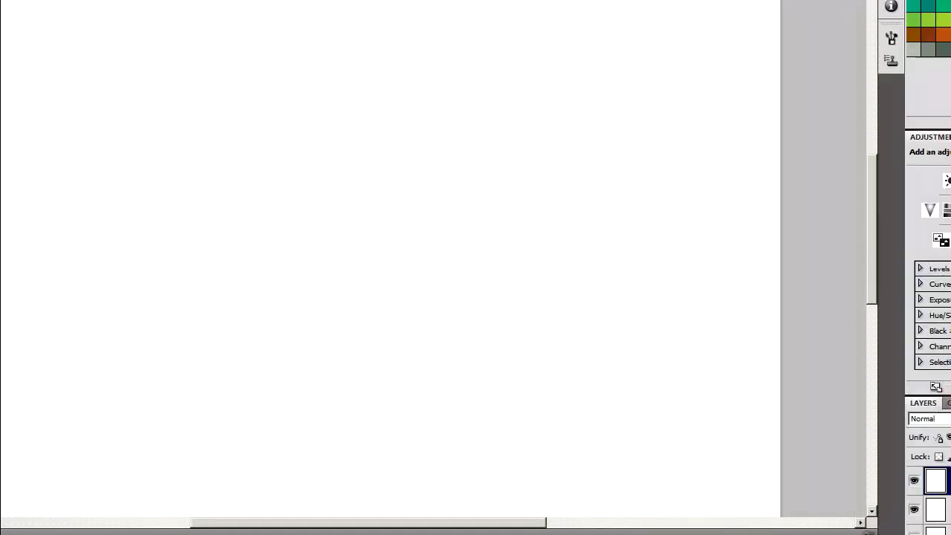
Make animation frames from the stack of progressively erased layers
left_click(869, 528)
left_click(869, 528)
key("ctrl+d")
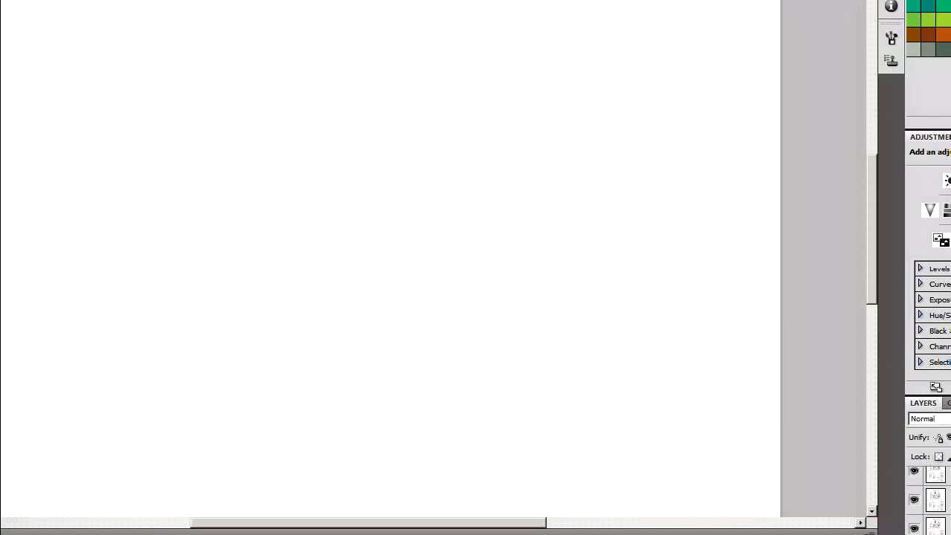
left_click(869, 528)
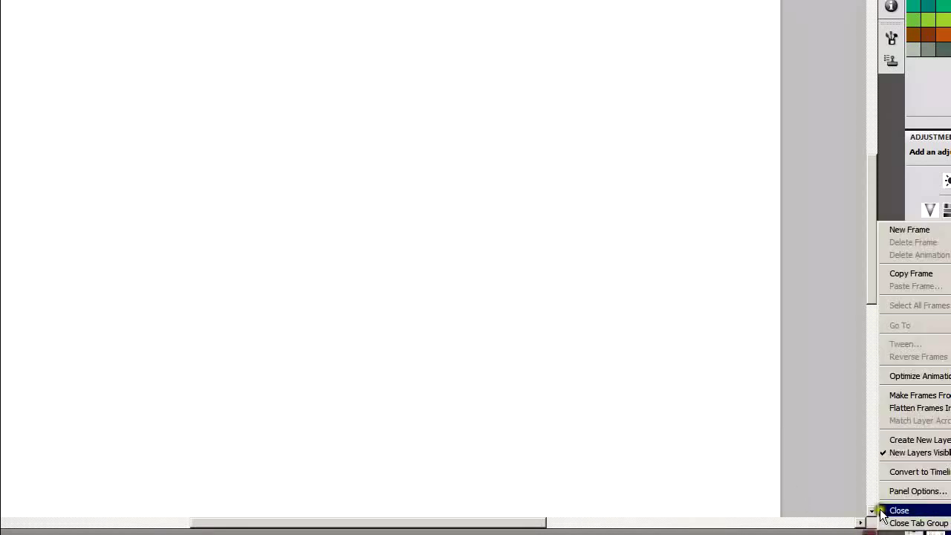
left_click(934, 395)
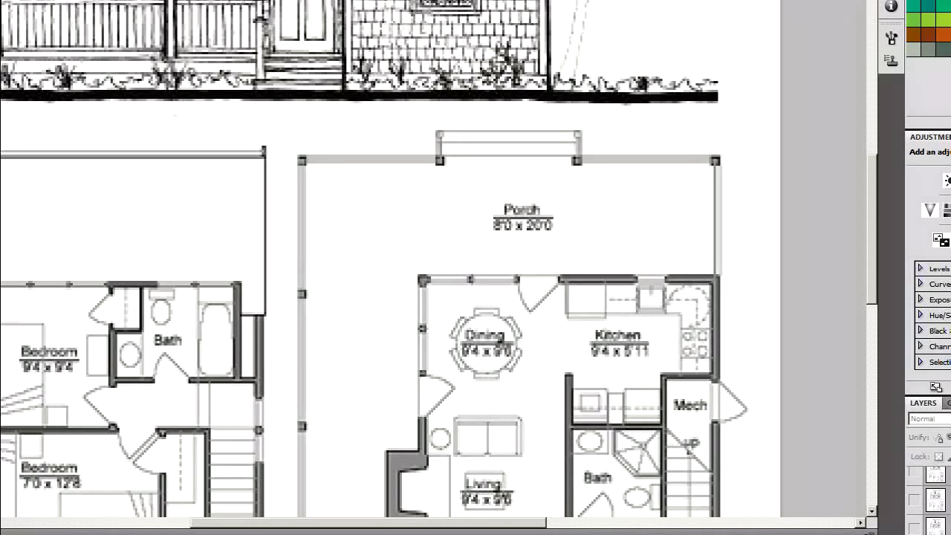
Preview the frame animation of the house elevation, and reverse the order of all its frames
left_click(936, 526, "shift")
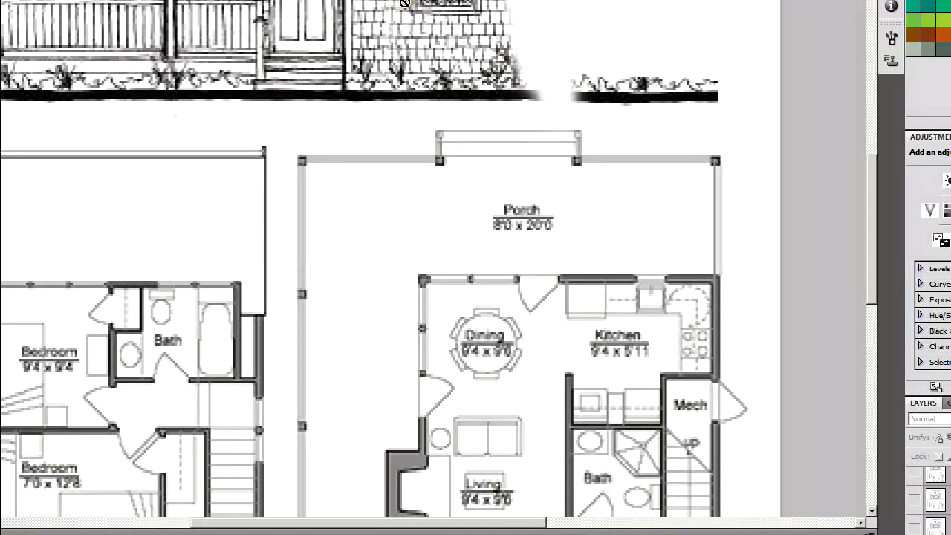
key("ctrl+minus")
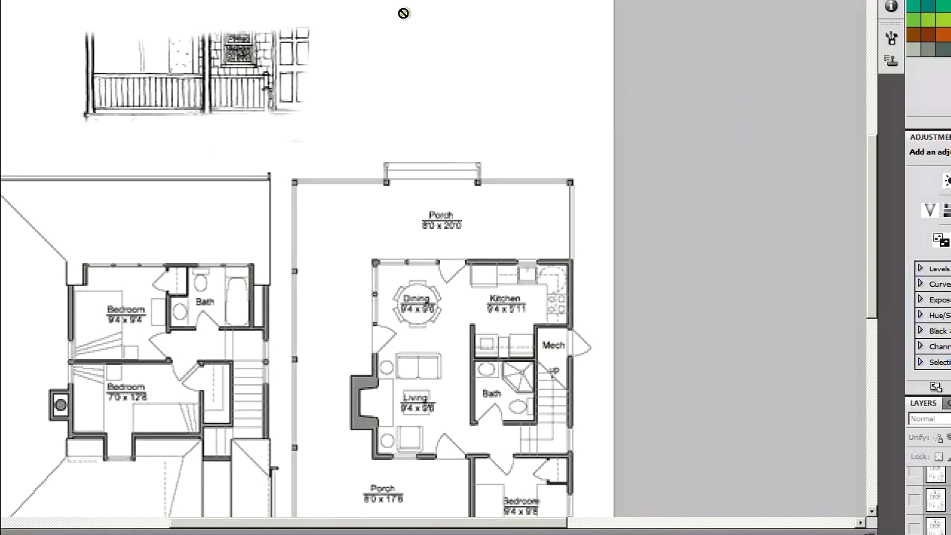
mouse_move(352, 118)
left_mouse_down()
mouse_move(181, 86)
mouse_move(159, 67)
mouse_move(253, 175)
mouse_move(233, 291)
left_mouse_up()
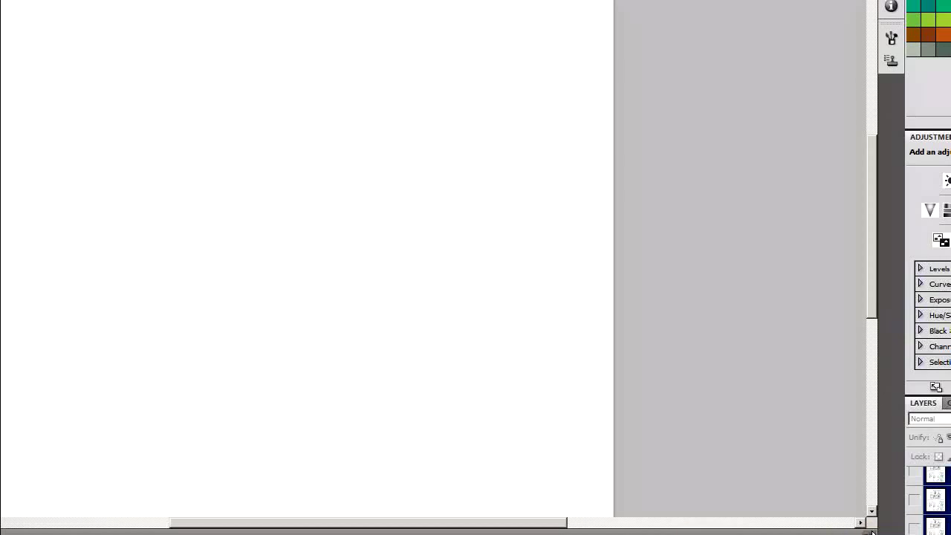
left_click(869, 533)
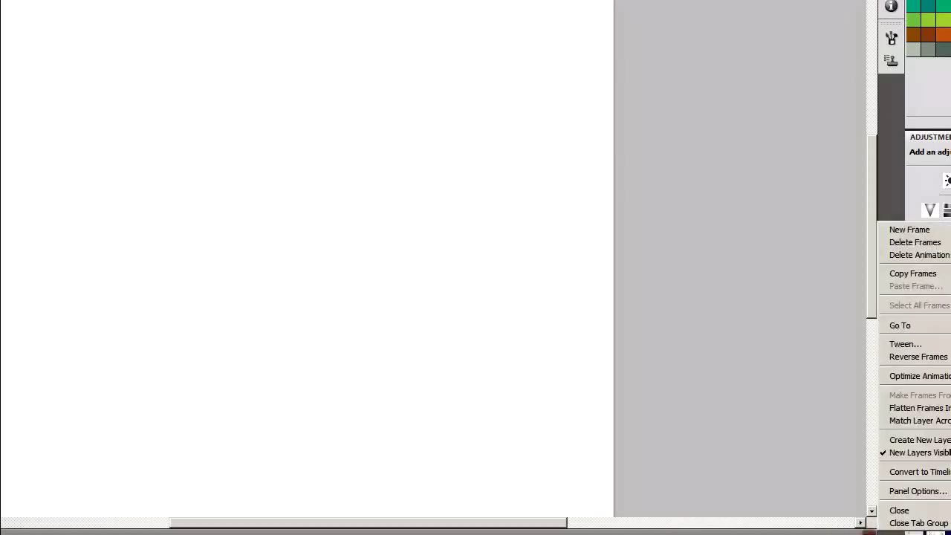
left_click(920, 356)
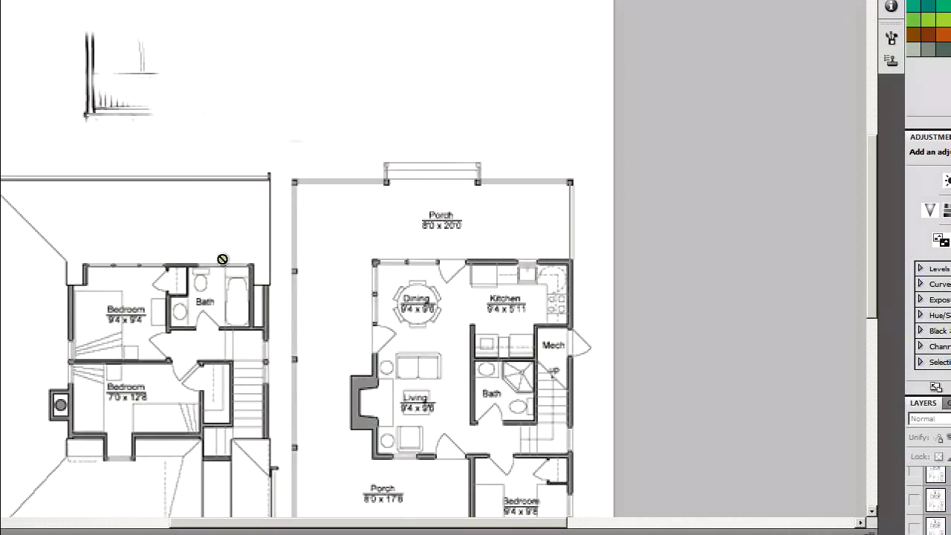
Choose the 3dsMax\downloads folder in My Documents as the render destination for the house plan's image sequence
scroll(278, 164, "up", 5)
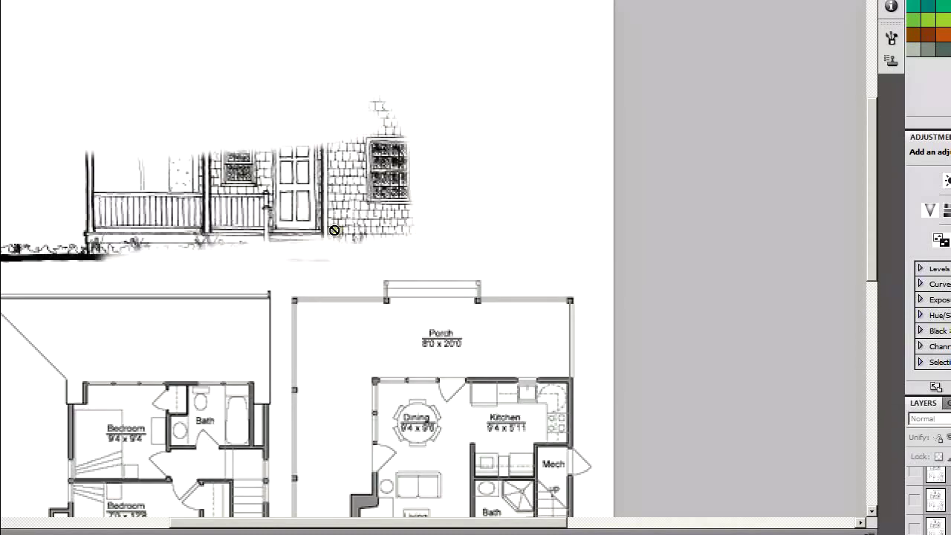
scroll(335, 230, "up", 1)
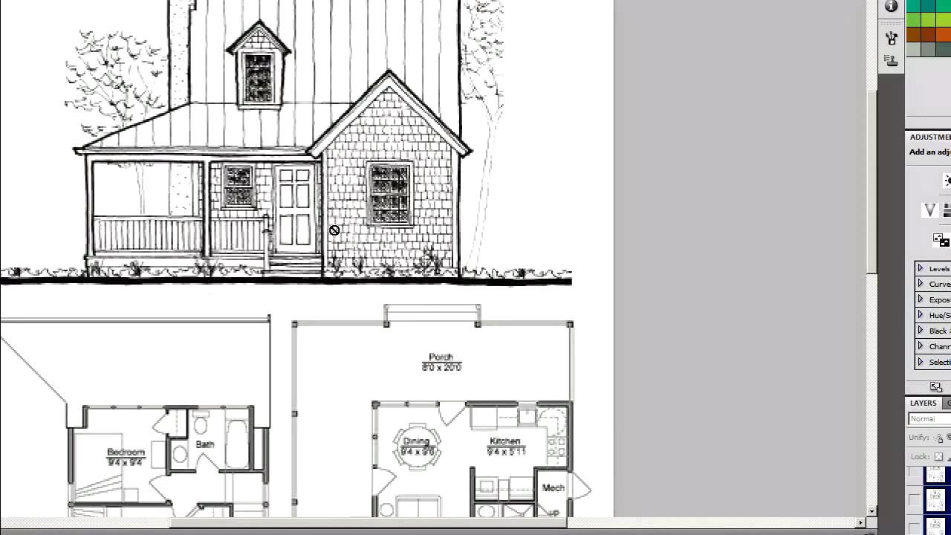
scroll(334, 230, "down", 5)
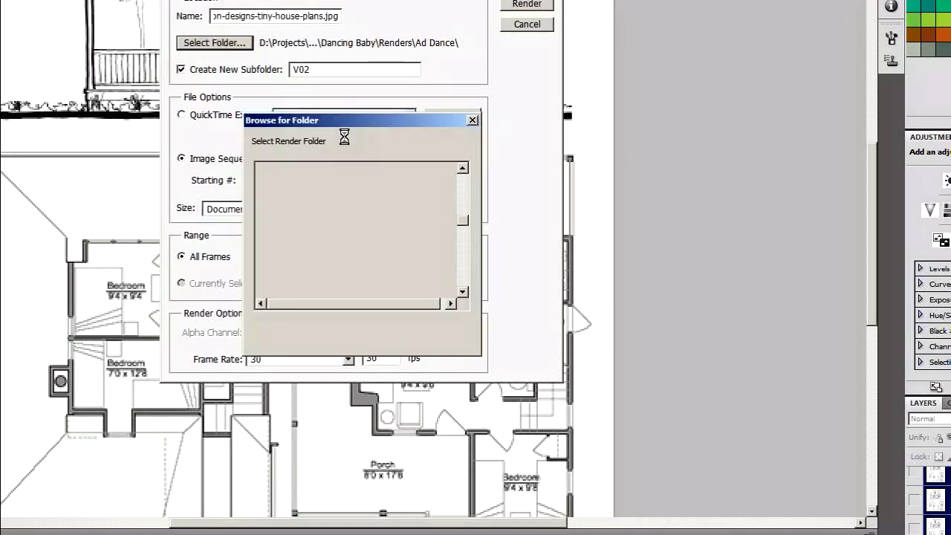
left_click_drag(466, 222, 460, 170)
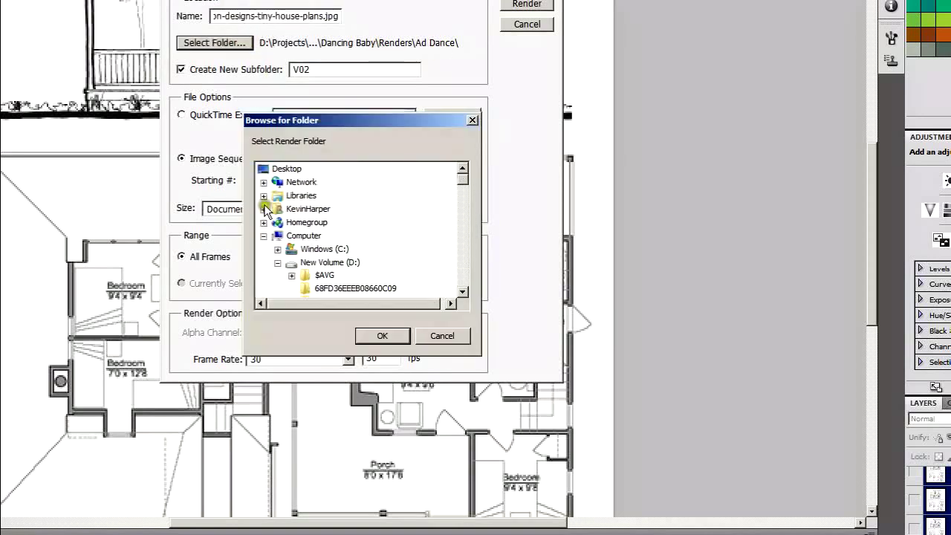
double_click(296, 196)
double_click(316, 235)
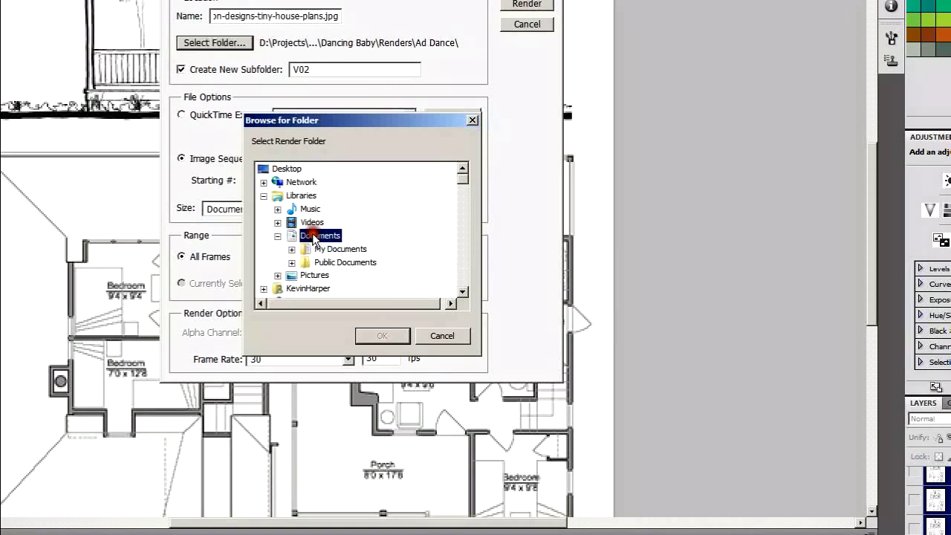
double_click(334, 247)
double_click(340, 196)
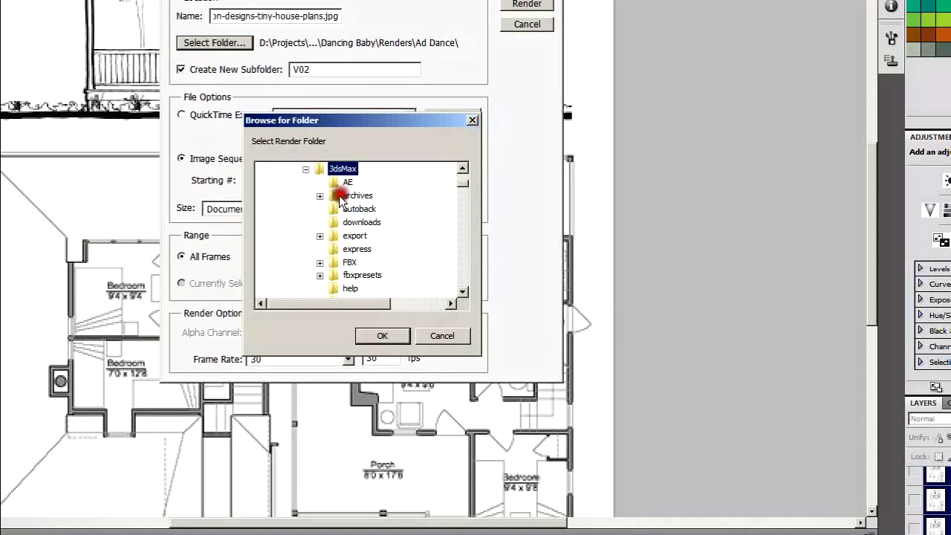
scroll(364, 282, "down", 1)
scroll(364, 284, "up", 1)
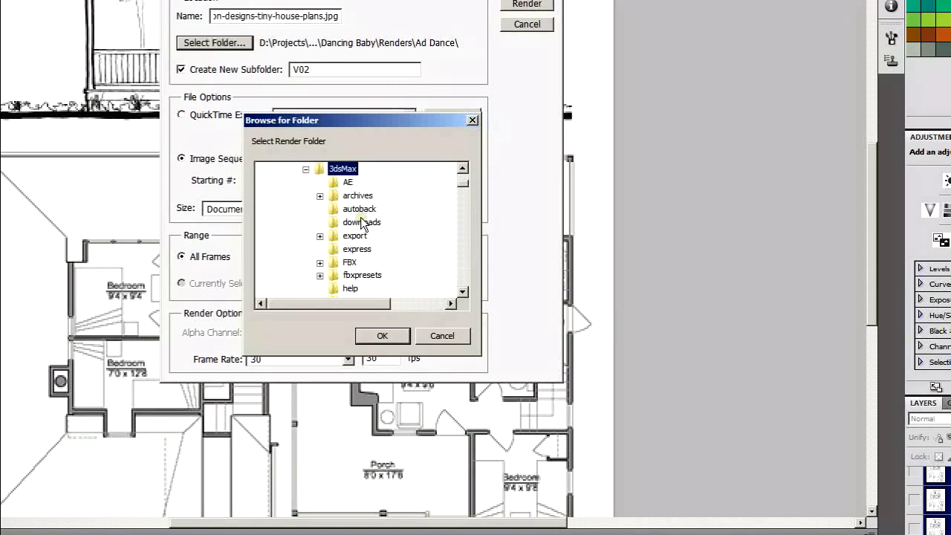
left_click(361, 223)
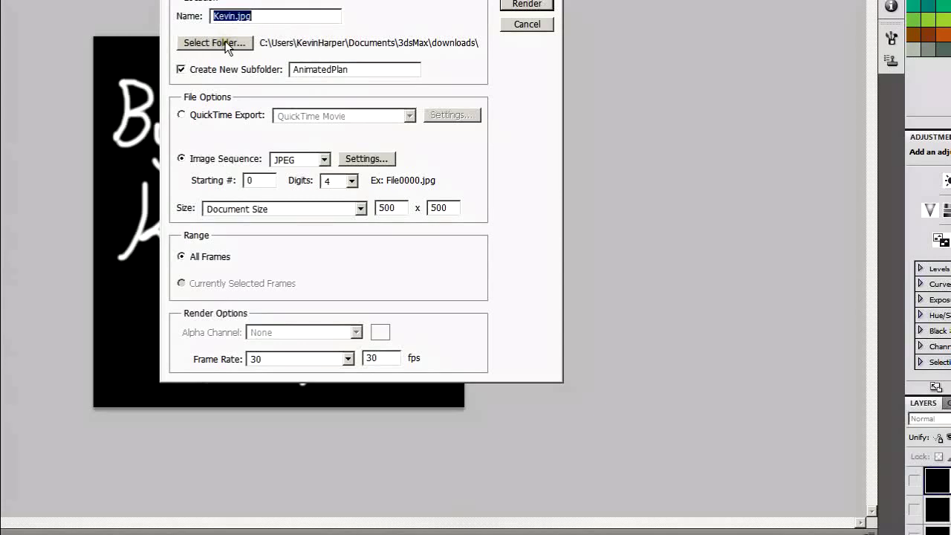
Choose the 3dsMax\downloads folder in My Documents as the render destination for the handwritten name animation
left_click(216, 43)
scroll(312, 238, "up", 1)
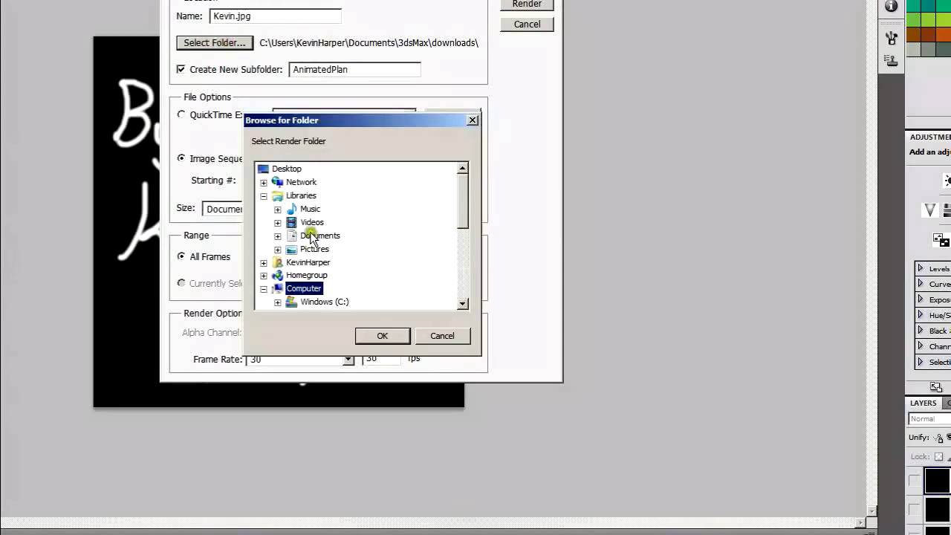
double_click(312, 237)
double_click(318, 249)
double_click(335, 194)
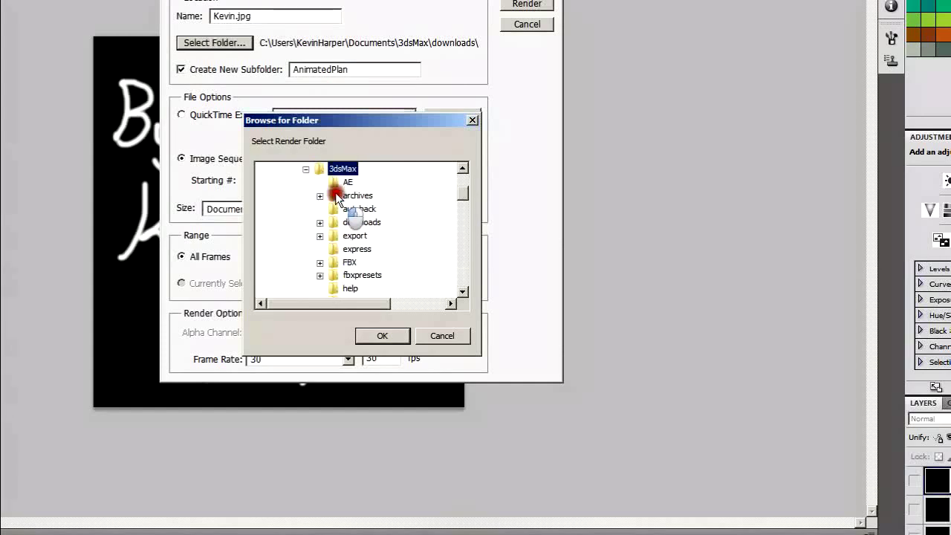
double_click(362, 221)
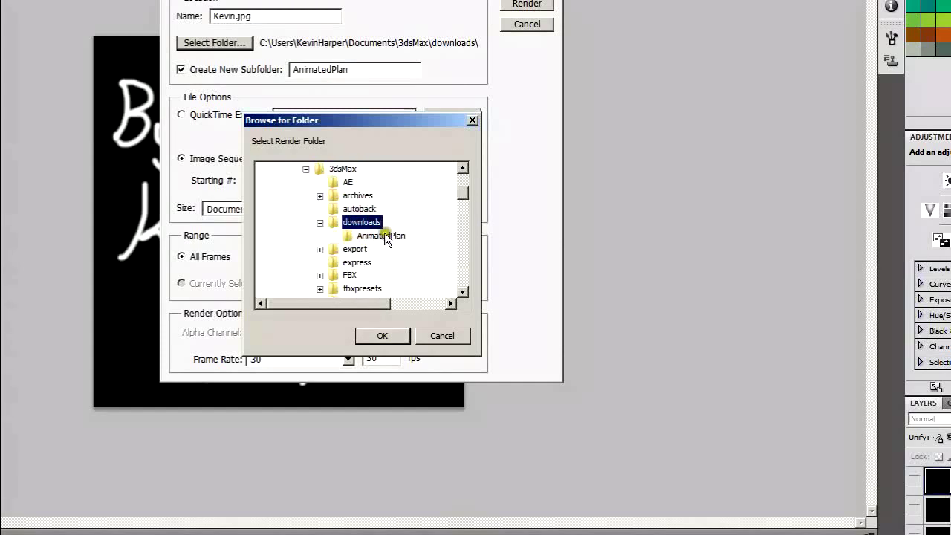
left_click(379, 237)
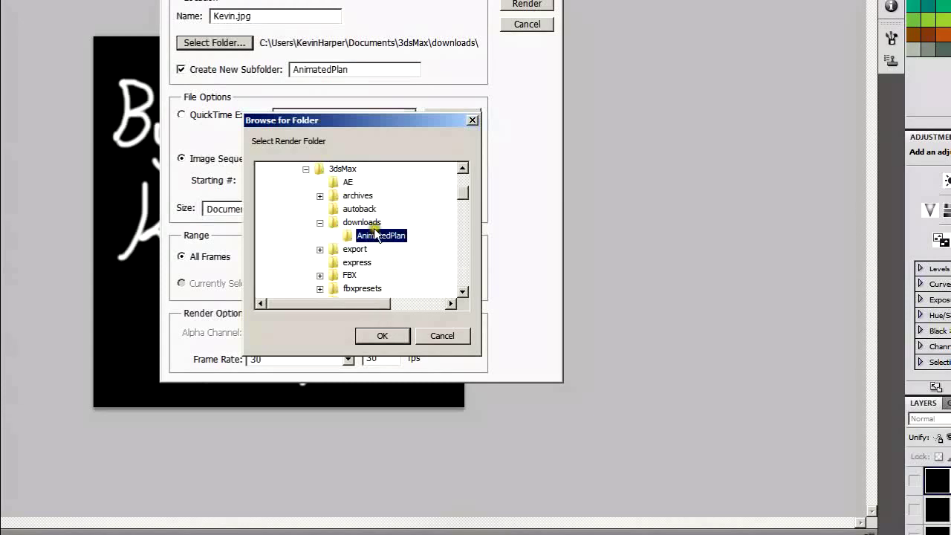
left_click(364, 222)
left_click(375, 334)
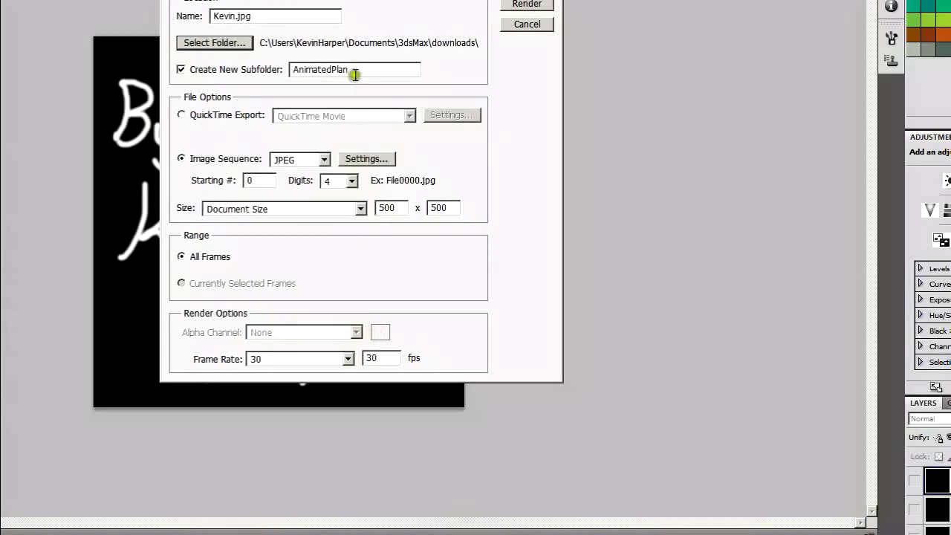
Name the new render subfolder after the author's name and render the handwritten name animation as a JPEG sequence
left_click_drag(355, 75, 171, 43)
type("KevinsNa")
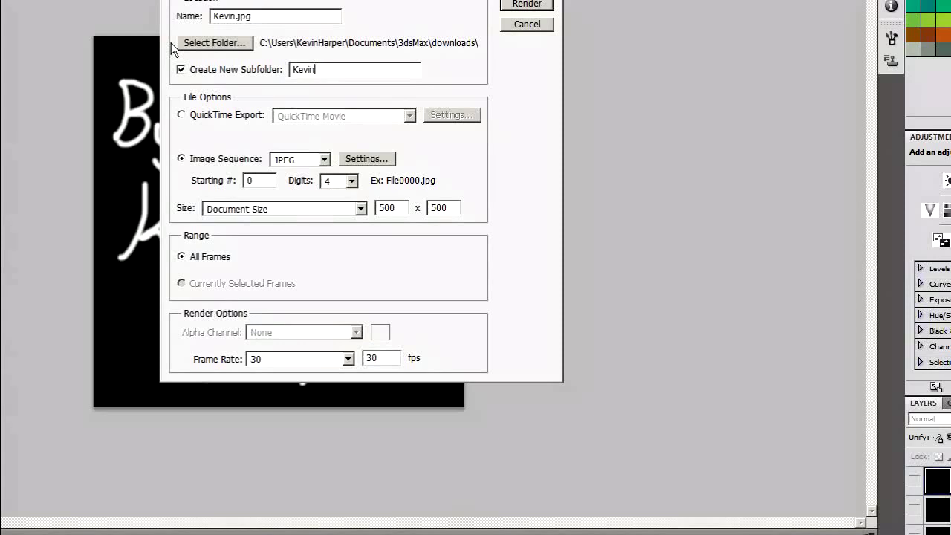
type("me")
left_click(506, 5)
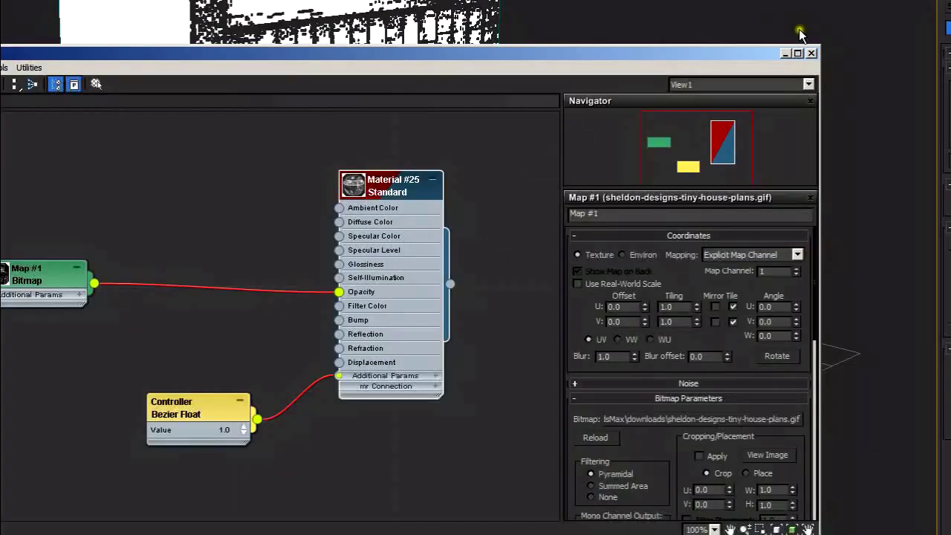
Replace the opacity bitmap in Map #1 with the rendered JPEG sequence starting at sheldon-designs-tiny-house-plans0000 from the AnimatedPlan folder
left_click(339, 192)
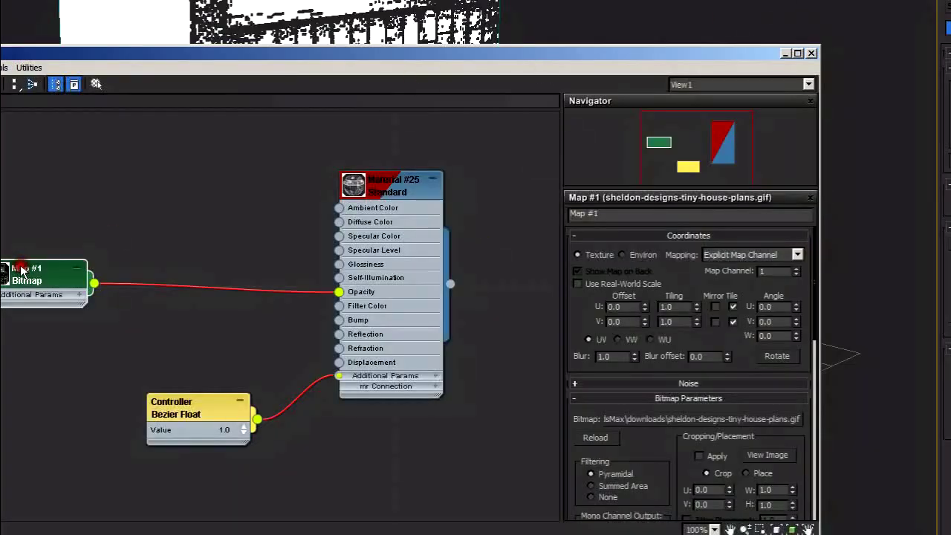
left_click(725, 419)
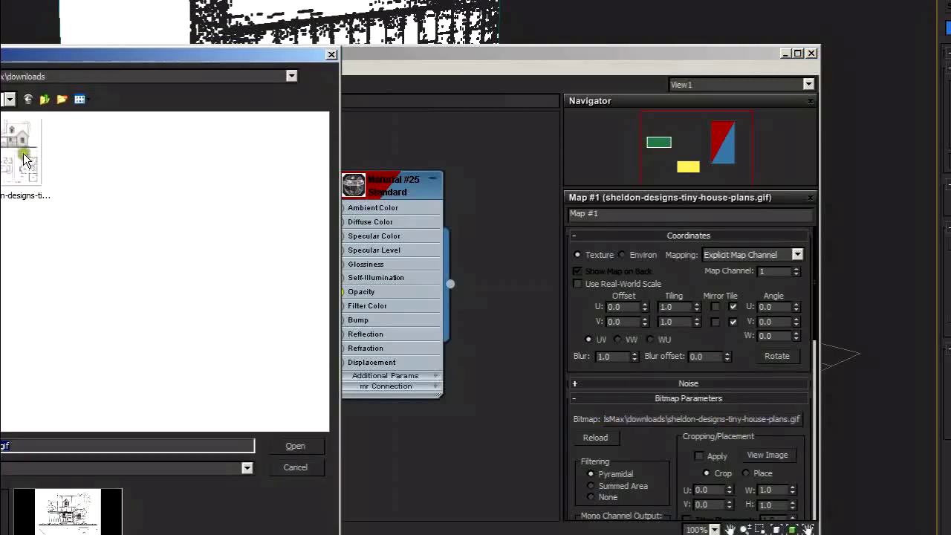
left_click(248, 468)
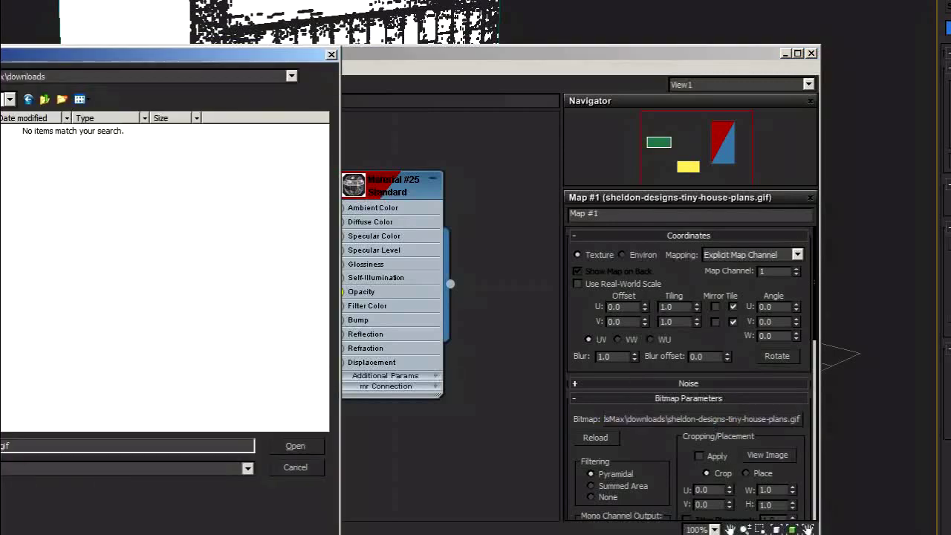
left_click(127, 456)
left_click(1, 130)
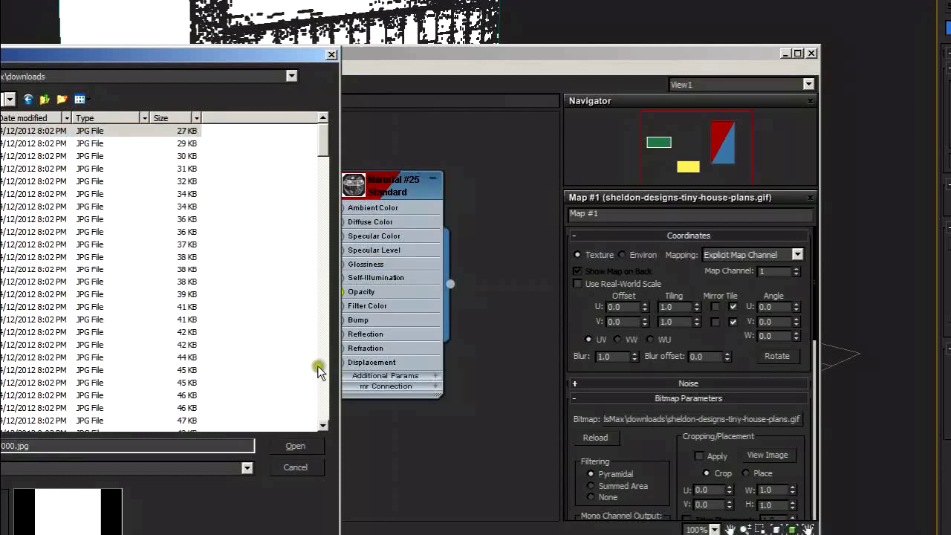
left_click(294, 447)
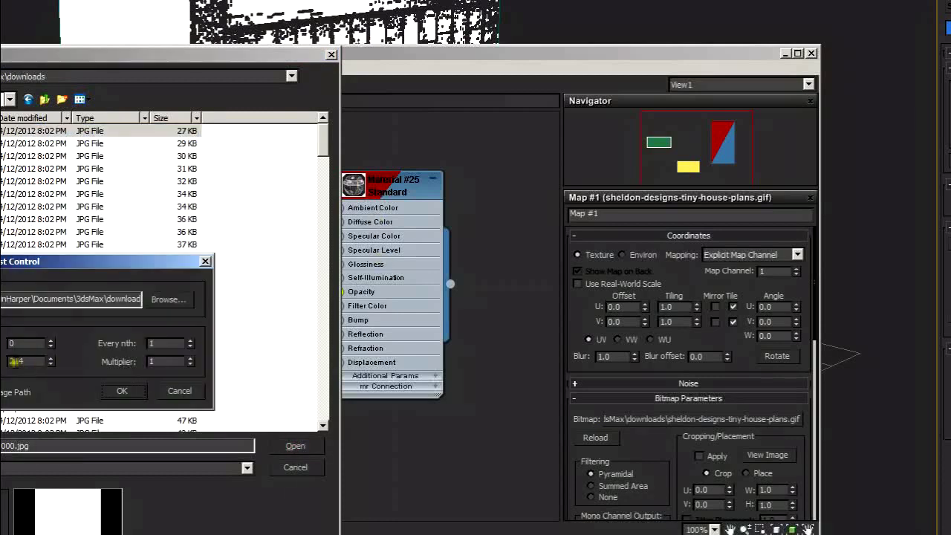
left_click(127, 389)
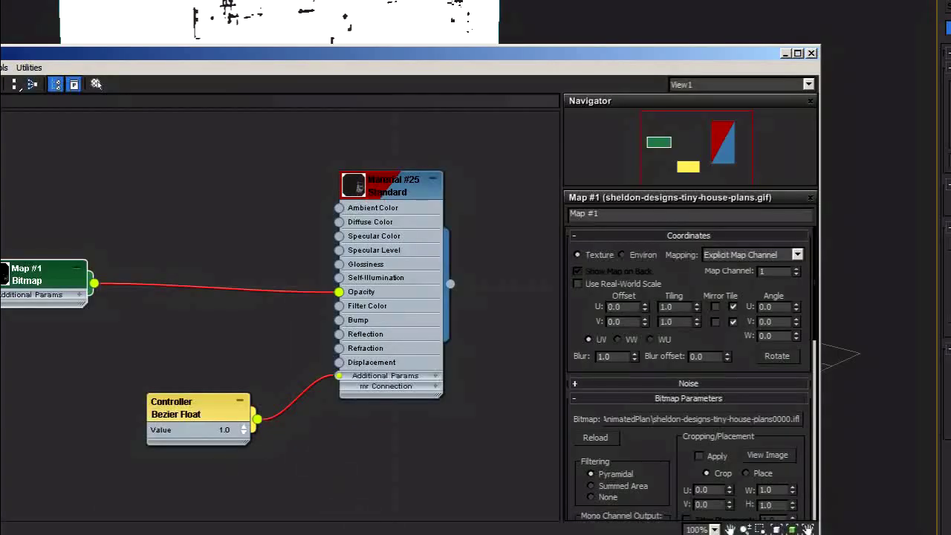
Set the scene animation's end time to frame 300
left_click(950, 534)
left_click_drag(322, 266, 237, 265)
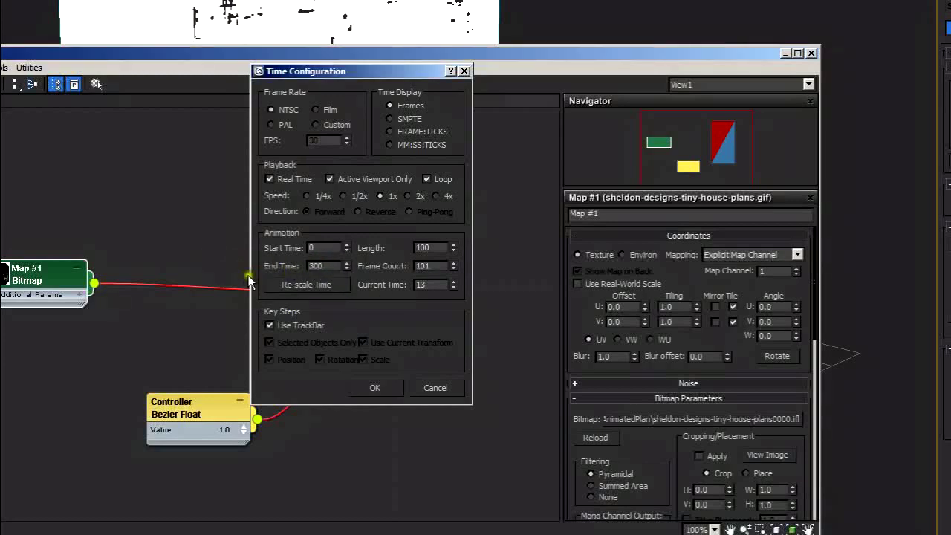
left_click(369, 387)
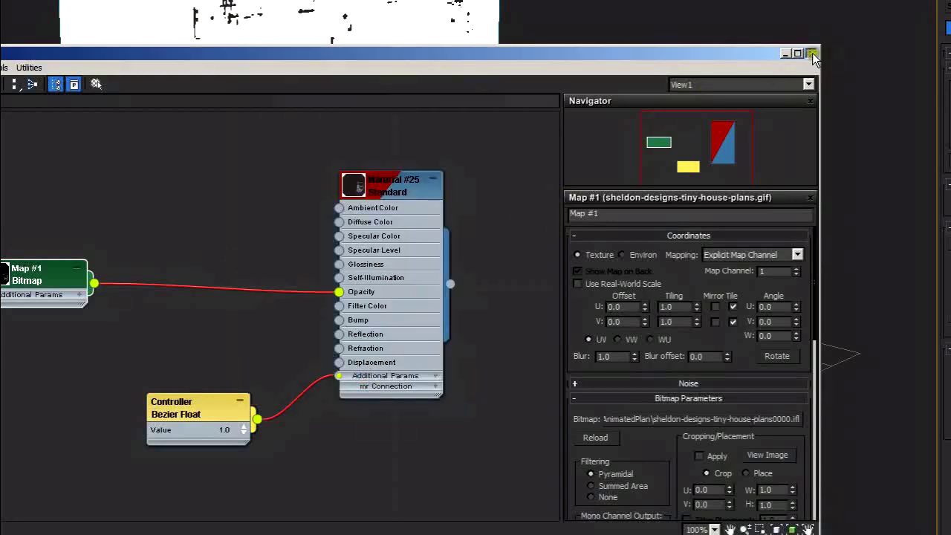
Close the material editor and render the plan planes in the perspective view to check the animated map
left_click(812, 53)
middle_click_drag(476, 297, 520, 295, "alt")
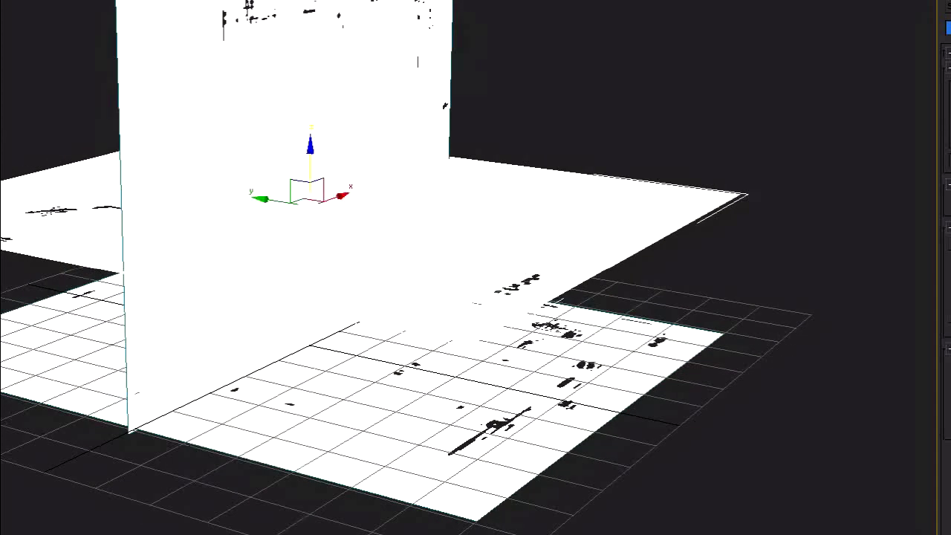
key("F9")
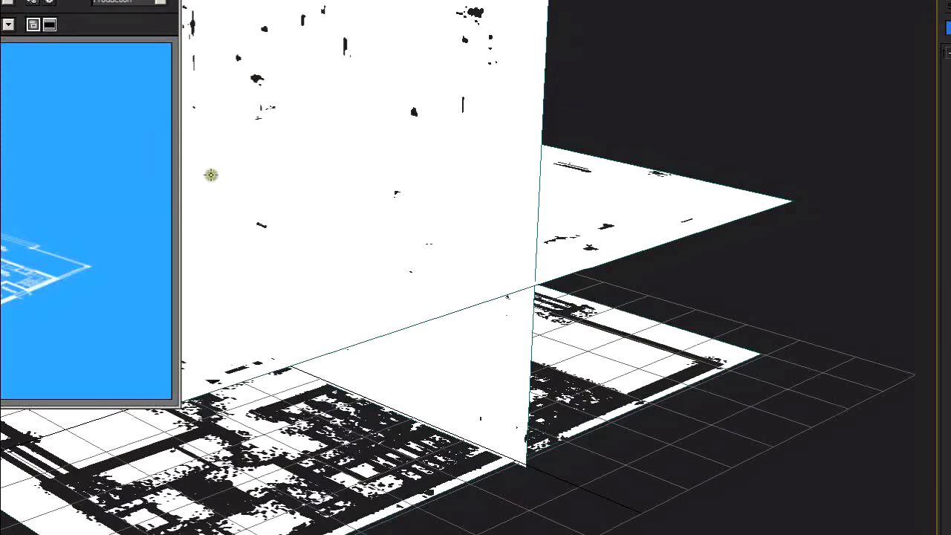
left_click(172, 1)
Set the end condition of the Map #1 image sequence to Hold
key("m")
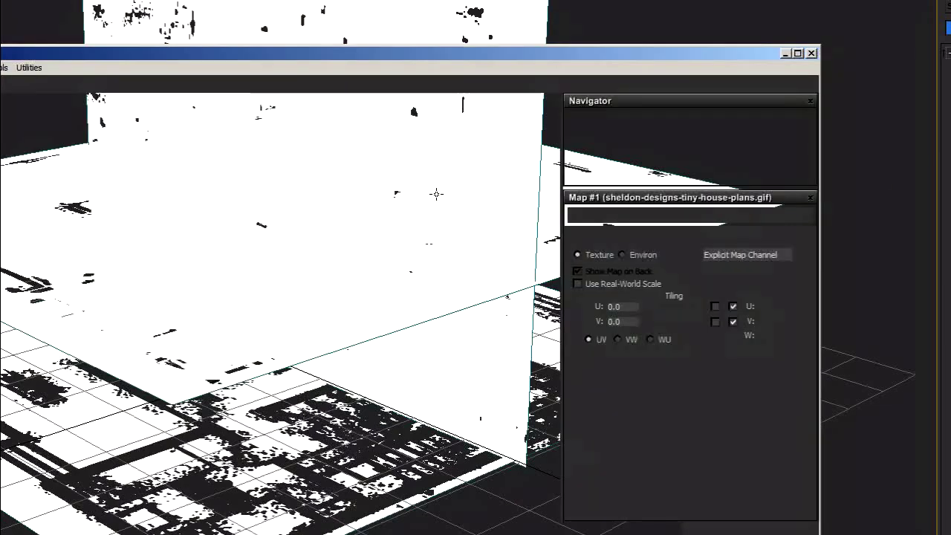
scroll(658, 411, "down", 2)
scroll(658, 411, "down", 5)
left_click(622, 331)
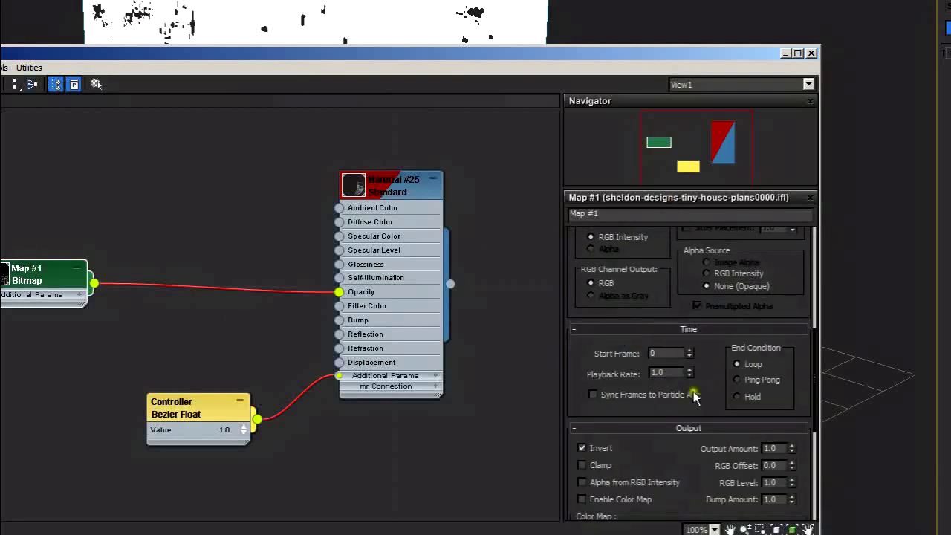
left_click(736, 396)
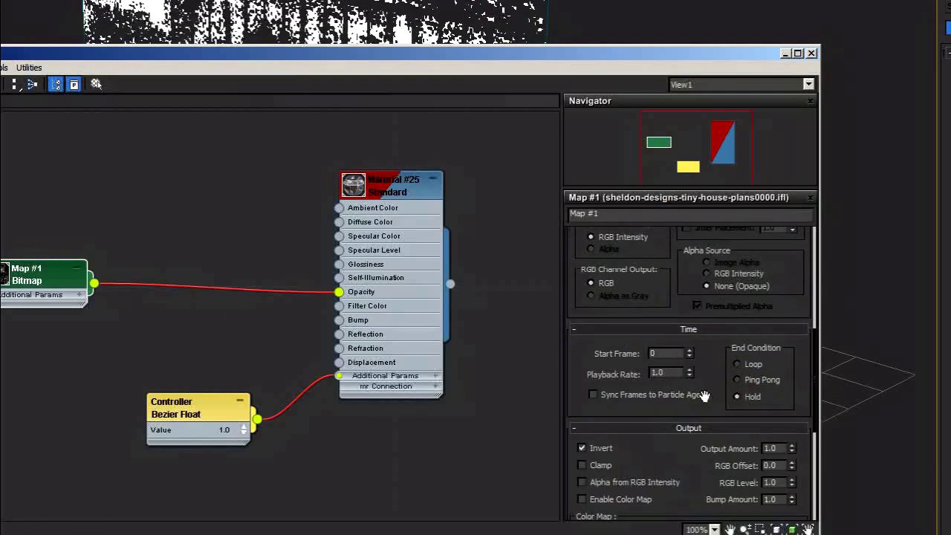
left_click(811, 54)
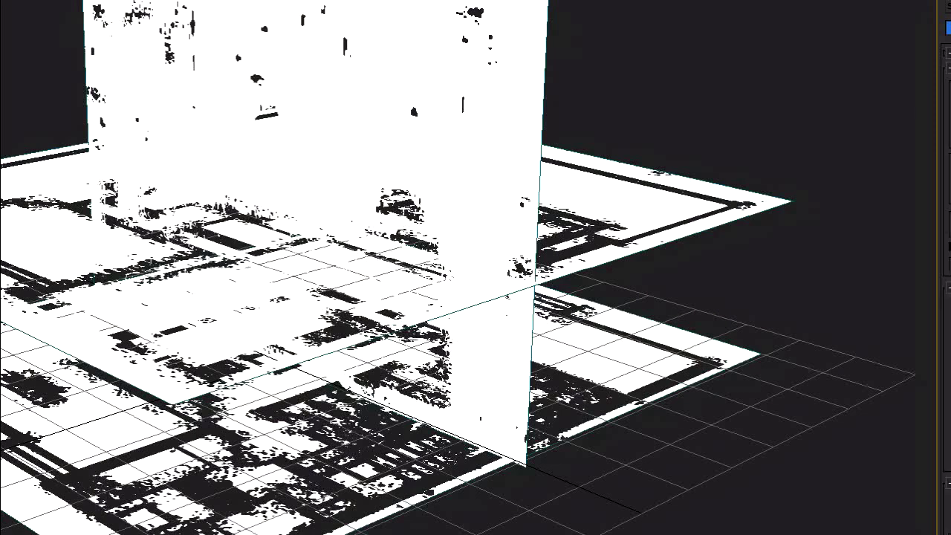
Examine the plan planes from several angles while the lines draw on across the animation
middle_click_drag(416, 312, 512, 297, "alt")
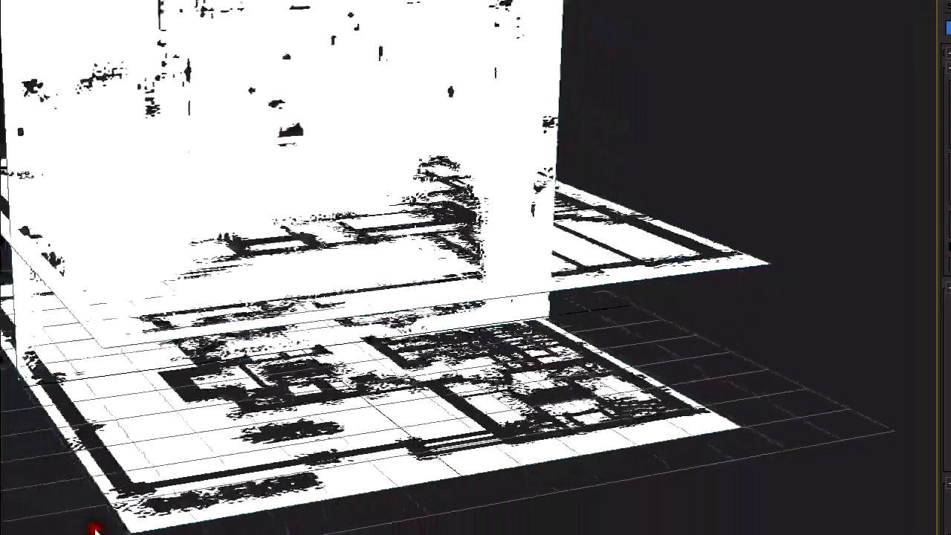
mouse_move(273, 534)
middle_mouse_down("alt")
mouse_move(424, 531)
mouse_move(571, 508)
mouse_move(413, 497)
mouse_move(199, 508)
mouse_move(305, 520)
middle_mouse_up("alt")
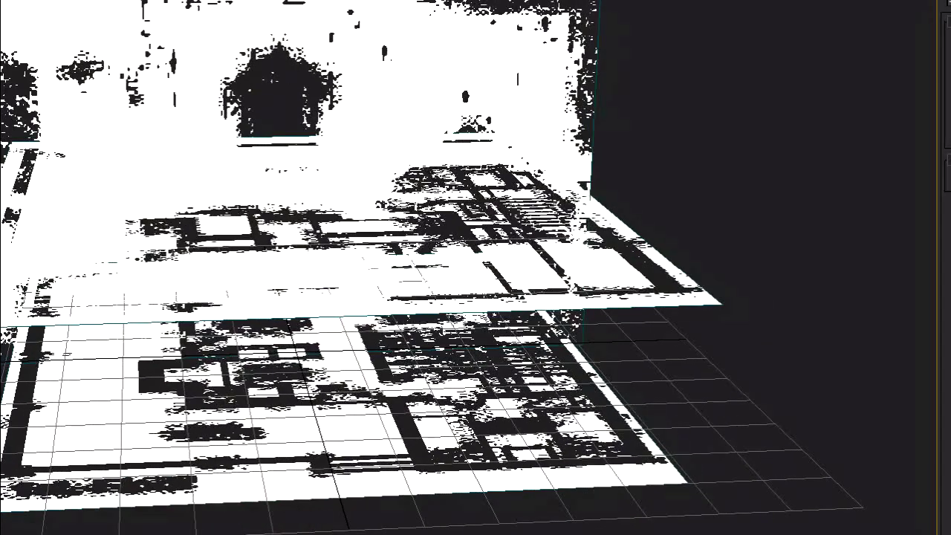
mouse_move(306, 532)
middle_mouse_down("alt")
mouse_move(145, 532)
mouse_move(294, 530)
middle_mouse_up("alt")
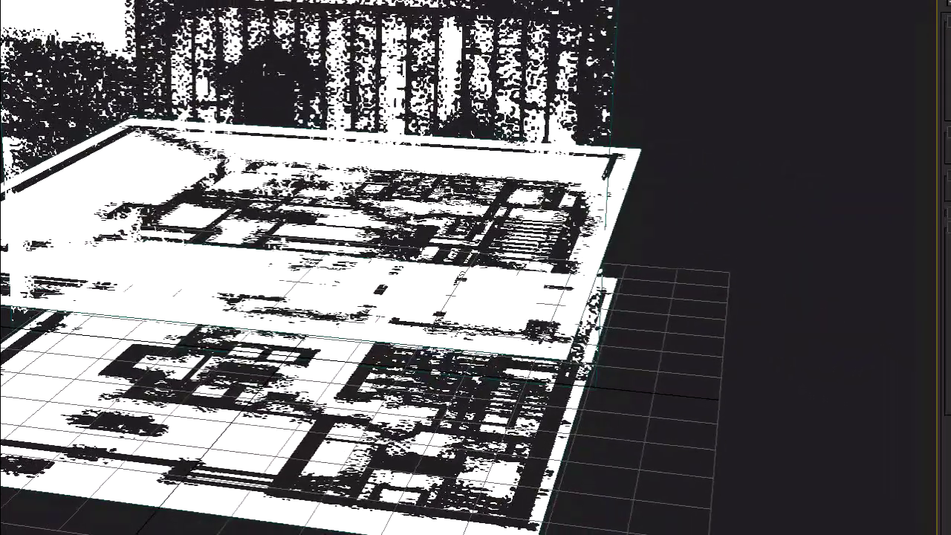
Create a plane beside the house elevation in the front view and move it closer to the elevation
key("f")
left_click_drag(500, 121, 688, 248)
key("w")
left_click_drag(621, 165, 560, 158)
Duplicate Material #25 in the material graph and place the copy above the original
key("m")
middle_click_drag(334, 301, 334, 311)
scroll(321, 309, "down", 3)
middle_click_drag(183, 261, 214, 331)
scroll(217, 330, "up", 1)
mouse_move(379, 310)
left_mouse_down("shift")
mouse_move(254, 93)
mouse_move(281, 95)
left_mouse_up("shift")
middle_click_drag(92, 335, 175, 427)
Add a Bitmap map with the handwritten-name image sequence and connect it to the Opacity of Material #26
left_click(168, 445)
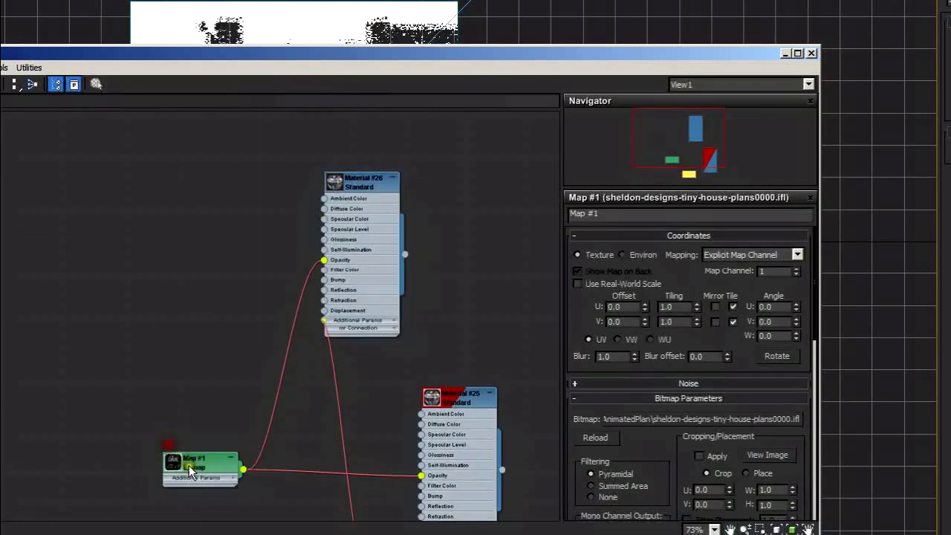
left_click_drag(190, 469, 113, 449)
right_click(110, 265)
mouse_move(141, 283)
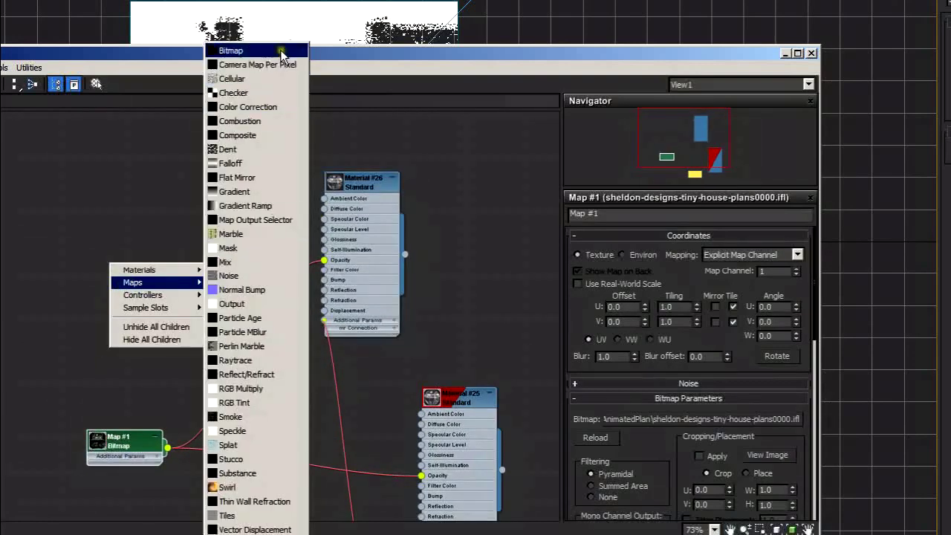
left_click(282, 54)
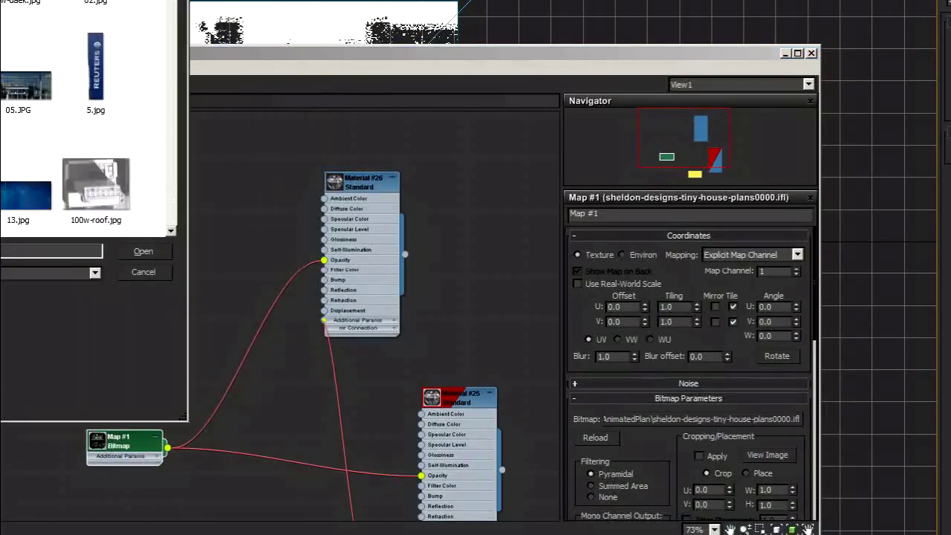
scroll(85, 119, "up", 3)
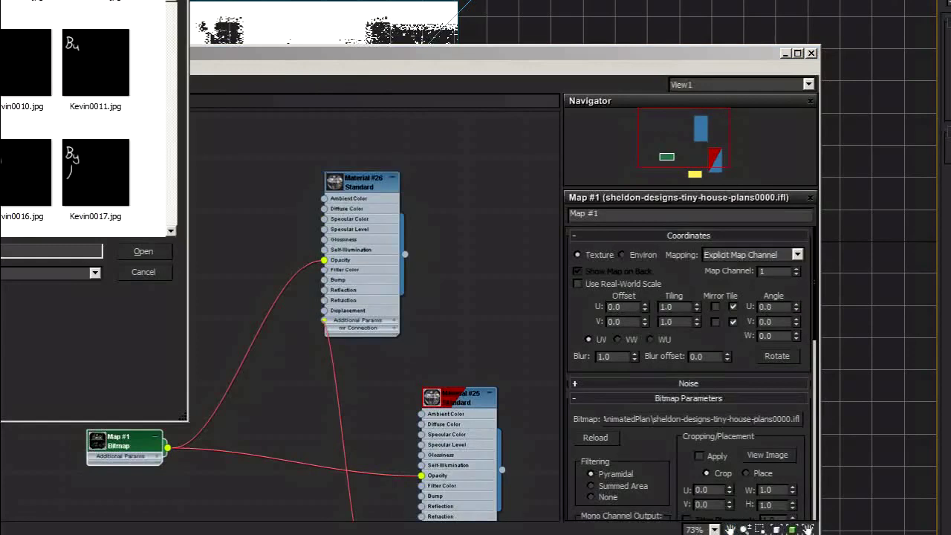
left_click(134, 253)
left_click(2, 196)
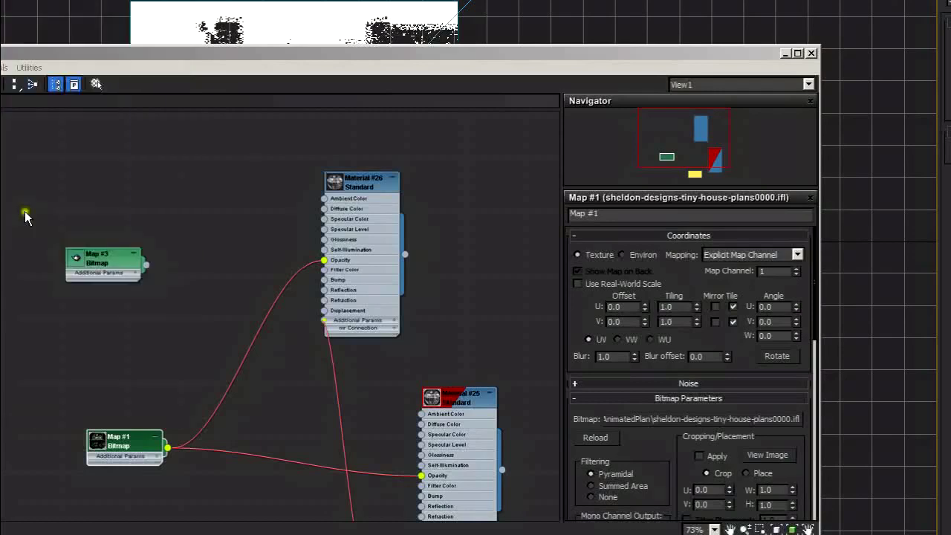
left_click_drag(110, 260, 325, 260)
left_click_drag(366, 180, 378, 159)
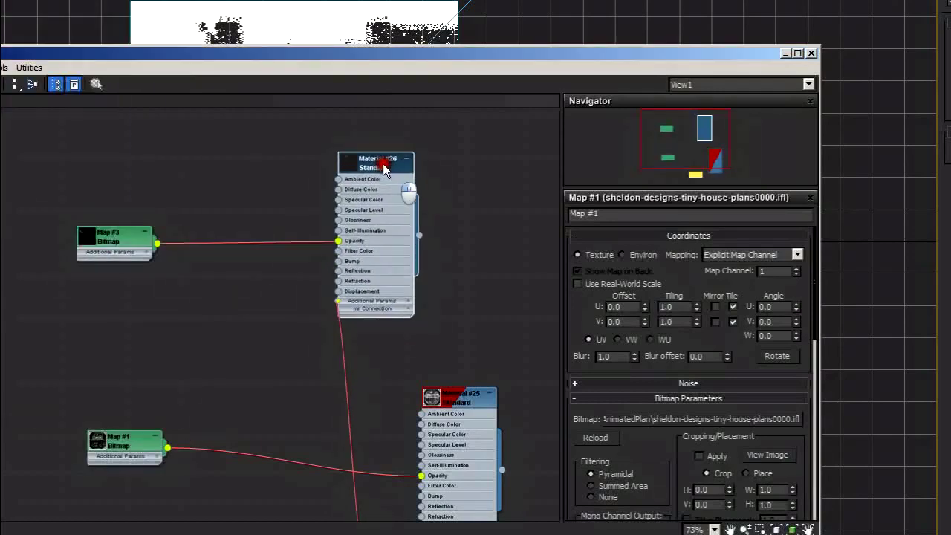
Set the handwritten-name map's start frame to 240 and its end condition to Hold
double_click(371, 161)
middle_click_drag(309, 368, 254, 316)
left_click(658, 472)
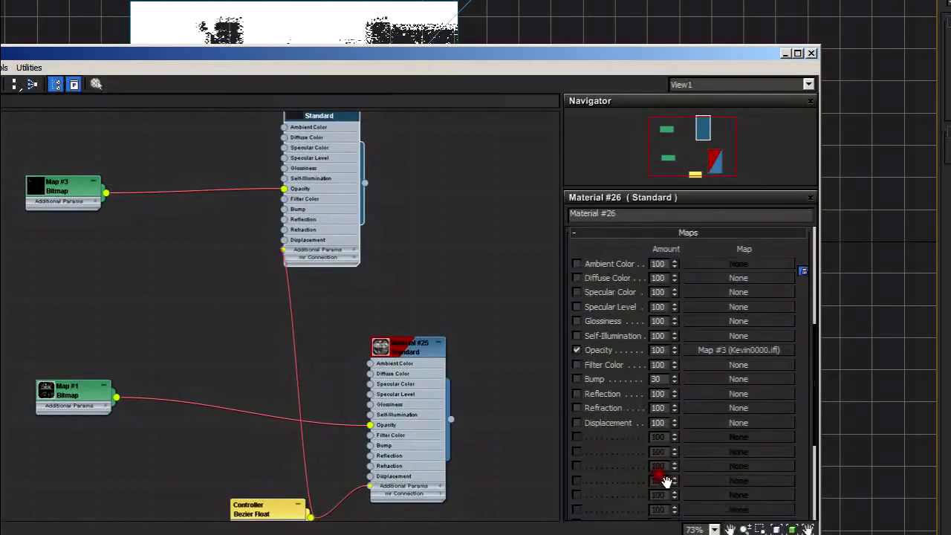
left_click(719, 349)
left_click_drag(665, 457, 642, 343)
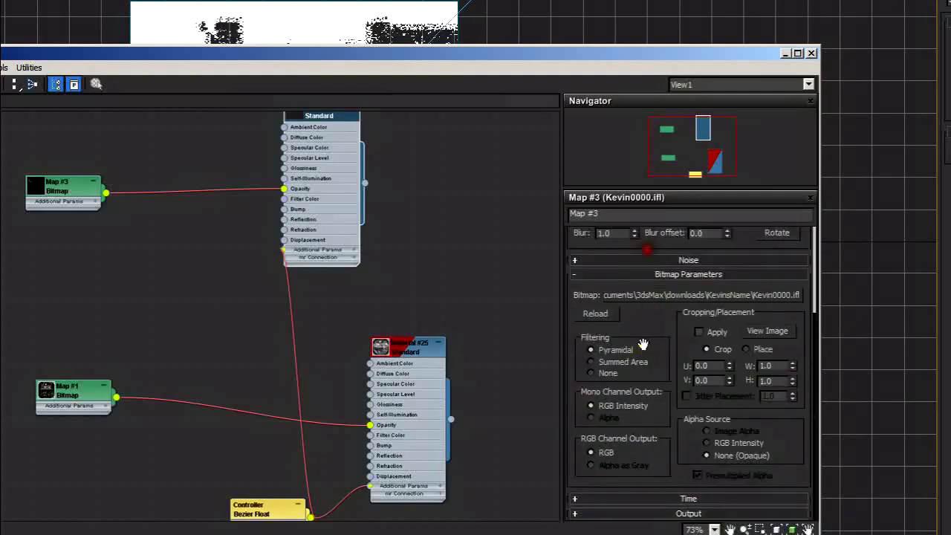
left_click(657, 499)
left_click(658, 457)
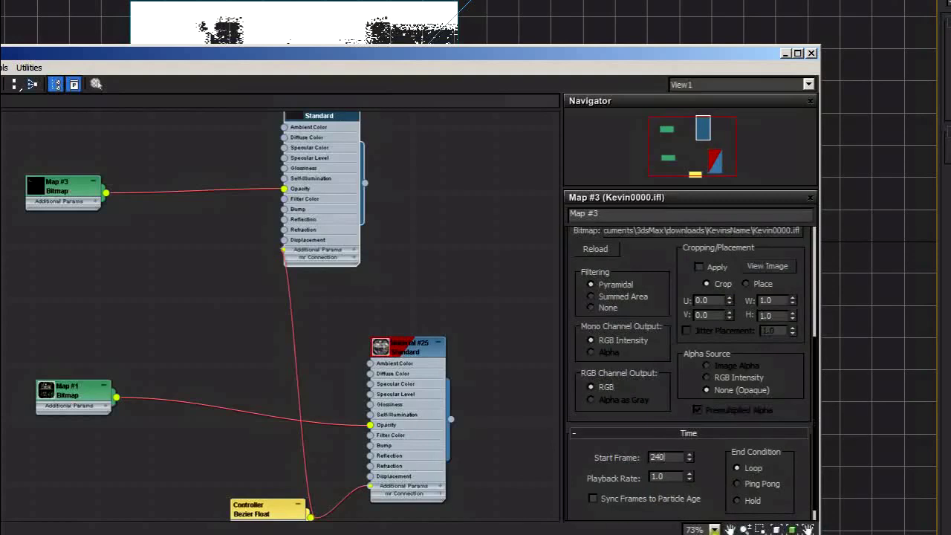
left_click(738, 501)
scroll(616, 416, "down", 1)
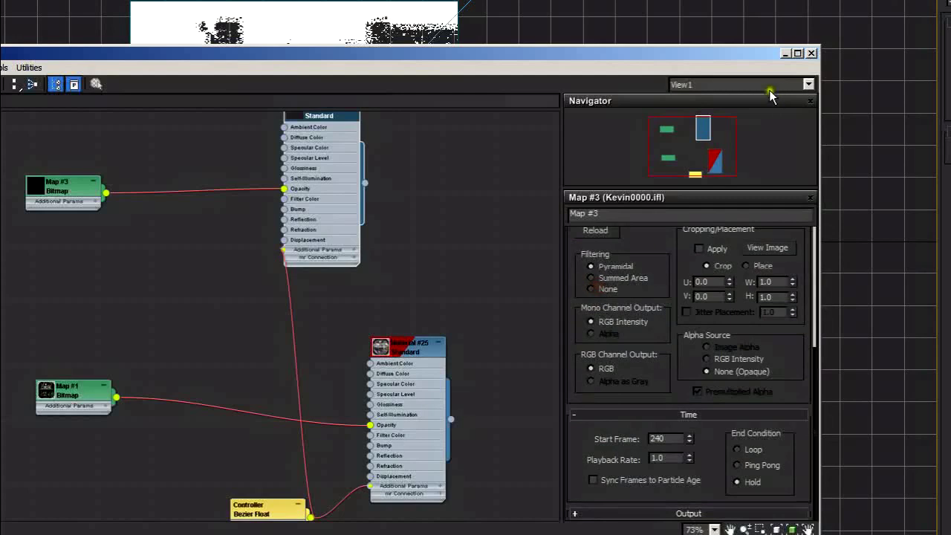
left_click(811, 53)
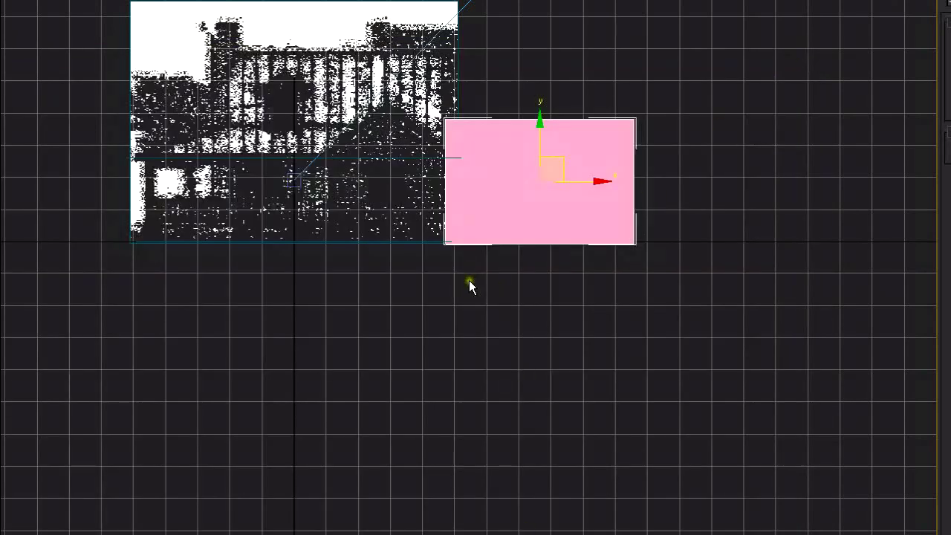
Apply Material #26 to the new plane beside the house elevation
key("m")
left_click_drag(548, 46, 589, 232)
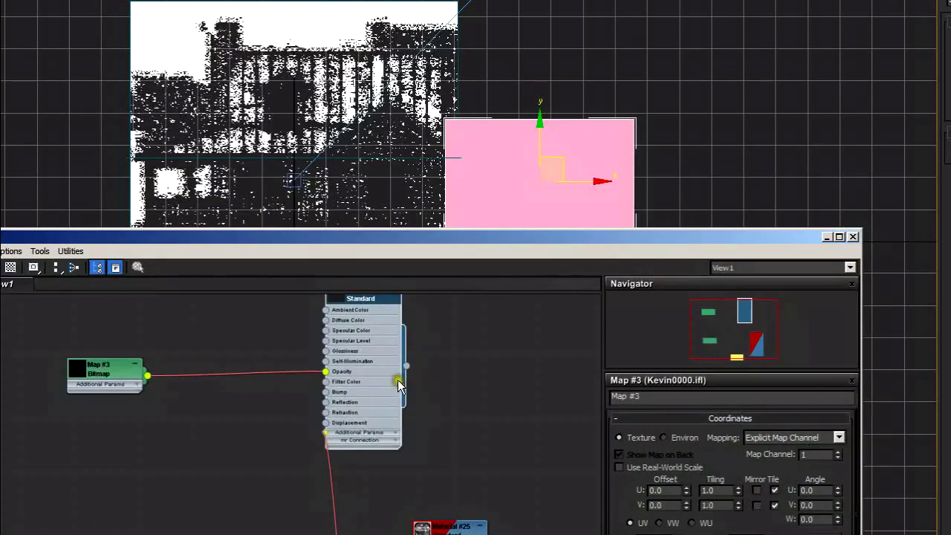
left_click_drag(410, 367, 603, 161)
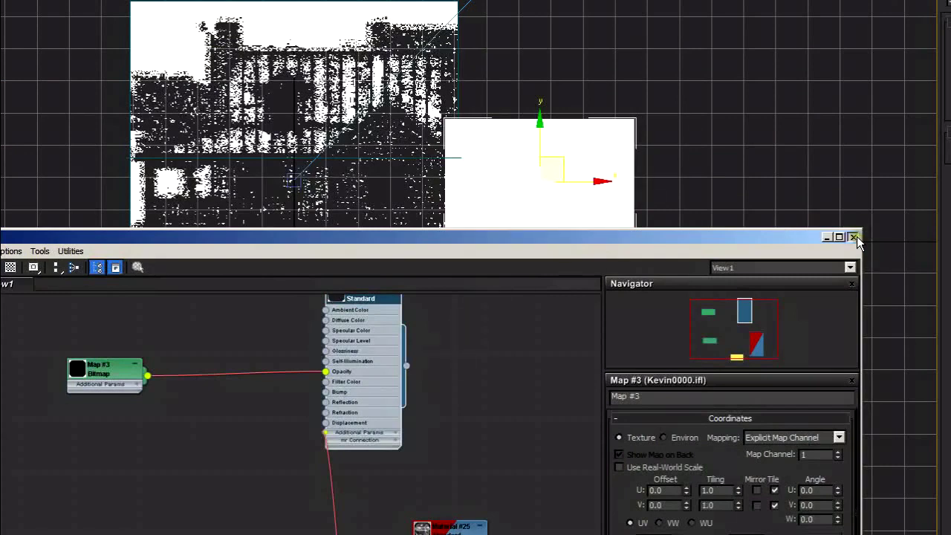
left_click(854, 237)
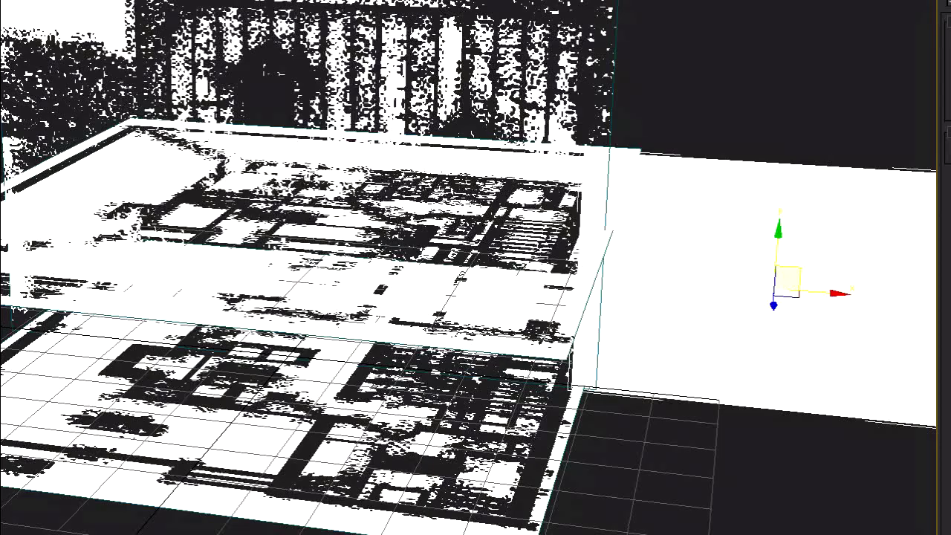
Render the perspective view of the plan planes and the name plane from two slightly different angles
key("shift+q")
middle_click_drag(476, 297, 454, 317, "alt")
key("shift+q")
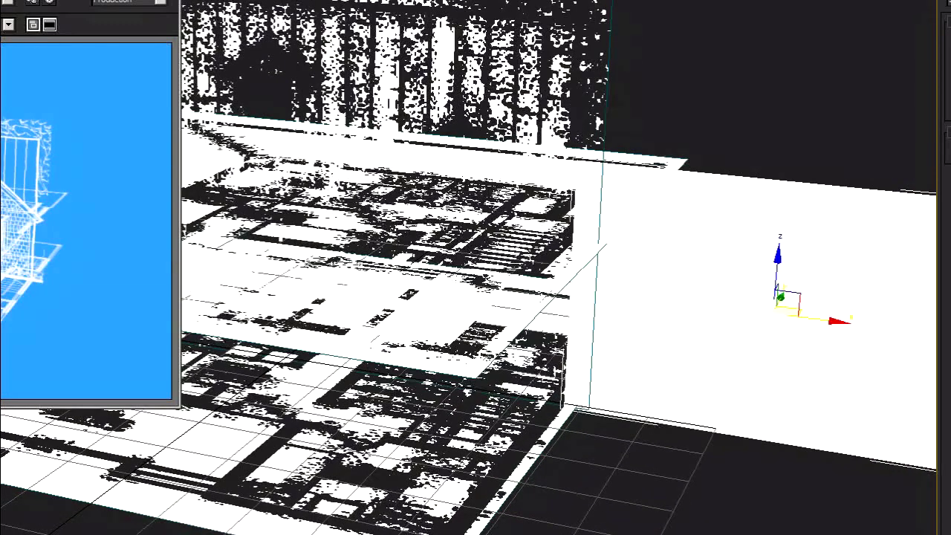
Check the node connections of both materials and the time settings of Map #3
key("m")
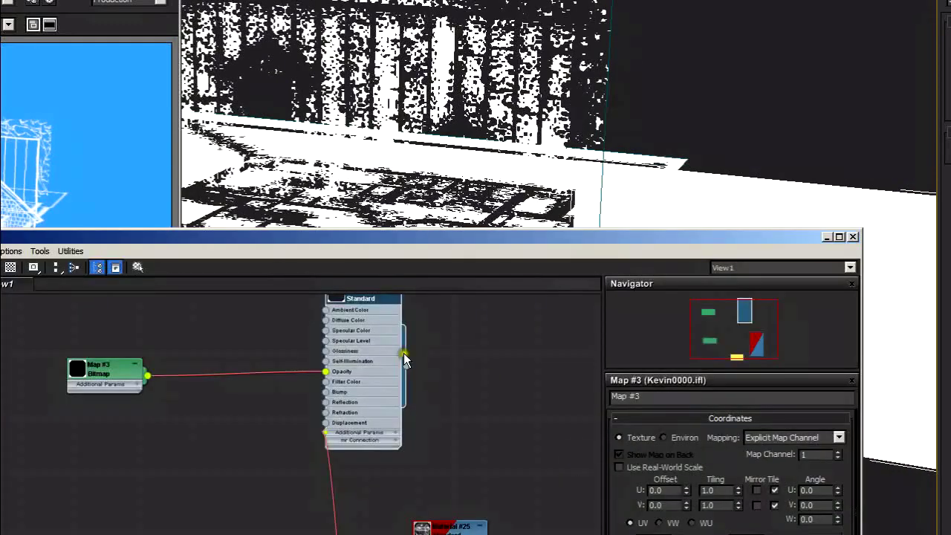
middle_click_drag(392, 354, 375, 401)
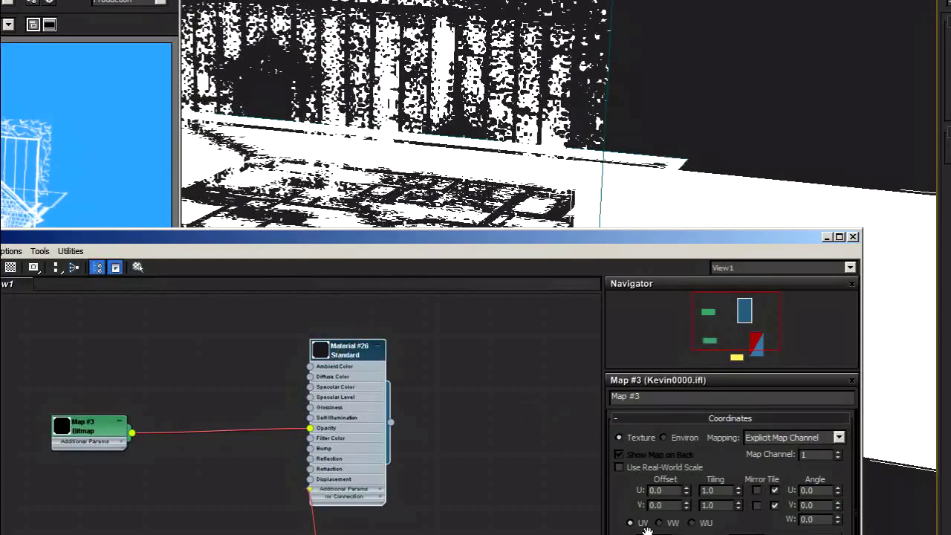
scroll(628, 512, "down", 5)
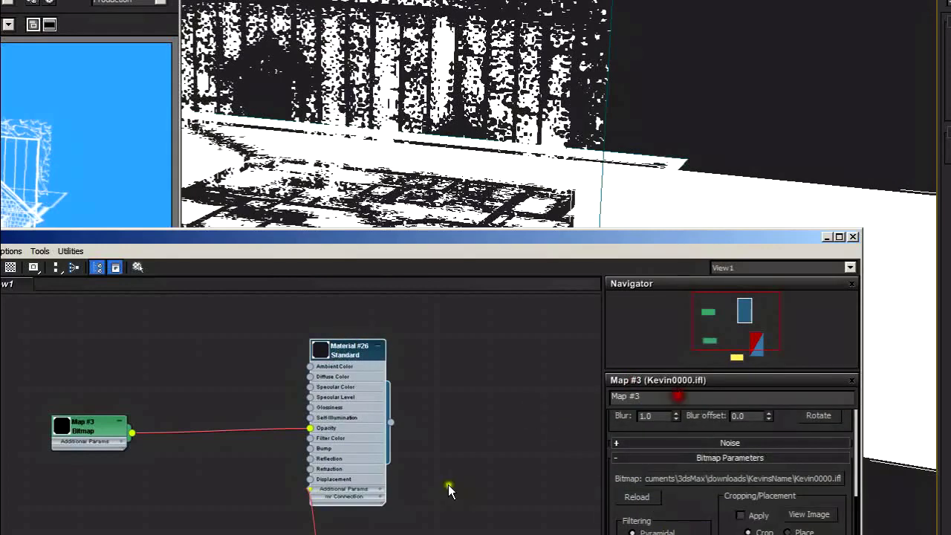
middle_click_drag(448, 490, 356, 336)
left_click(221, 462)
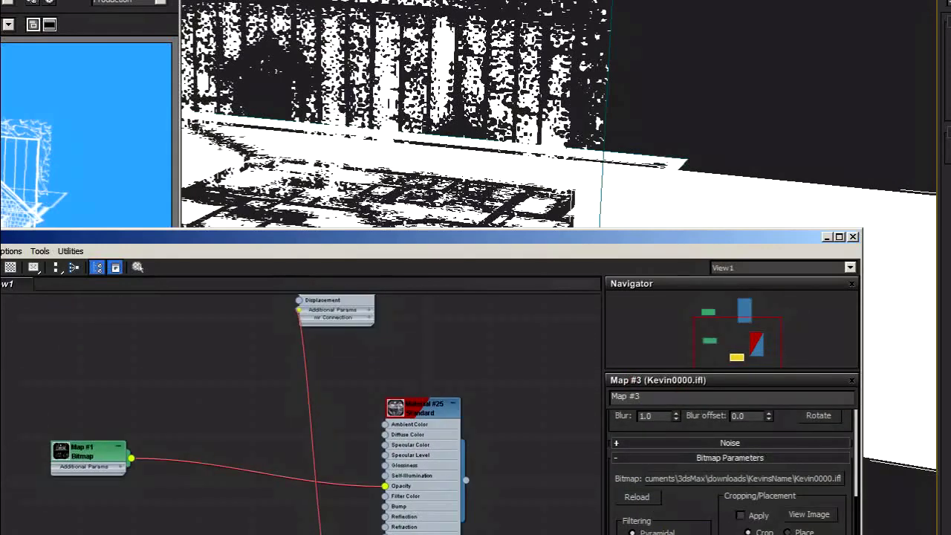
left_click(695, 499)
left_click(710, 313)
left_click_drag(707, 121, 662, 0)
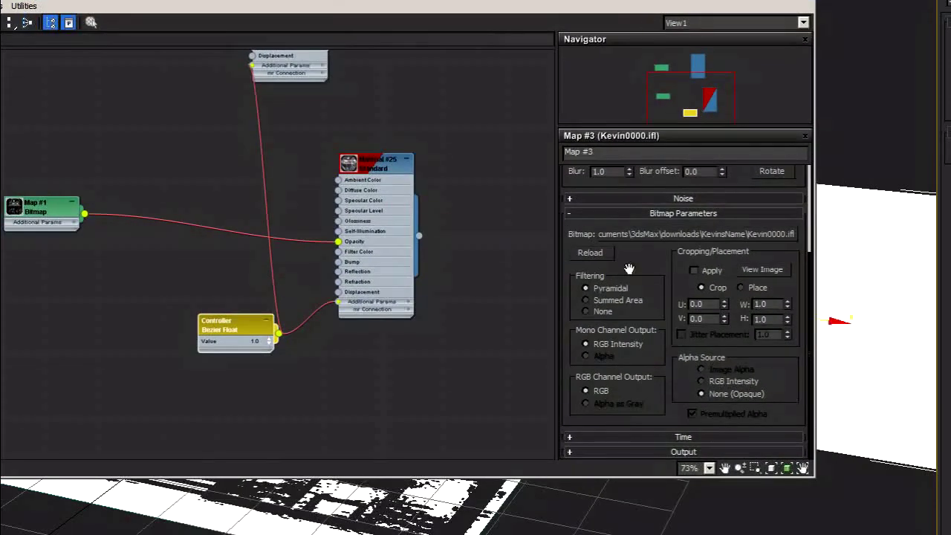
left_click(619, 436)
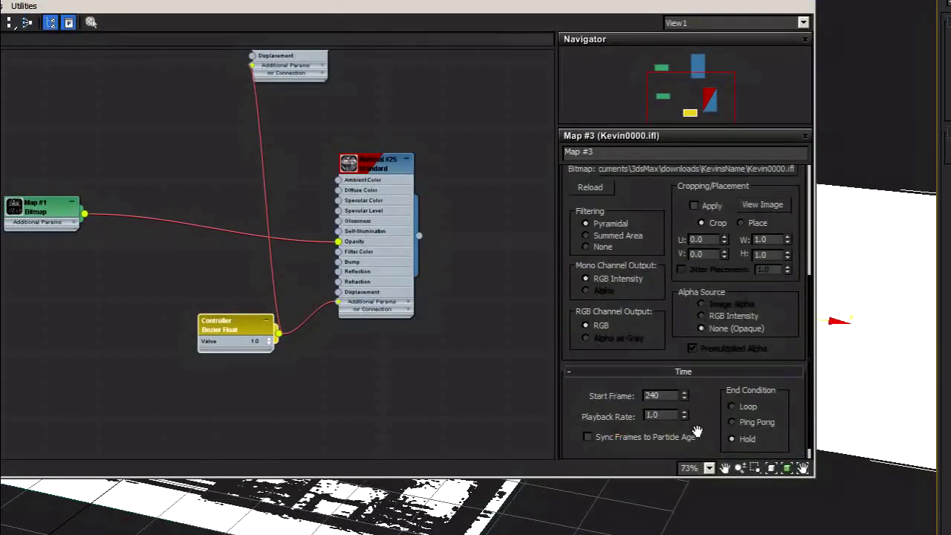
middle_click_drag(442, 203, 482, 388)
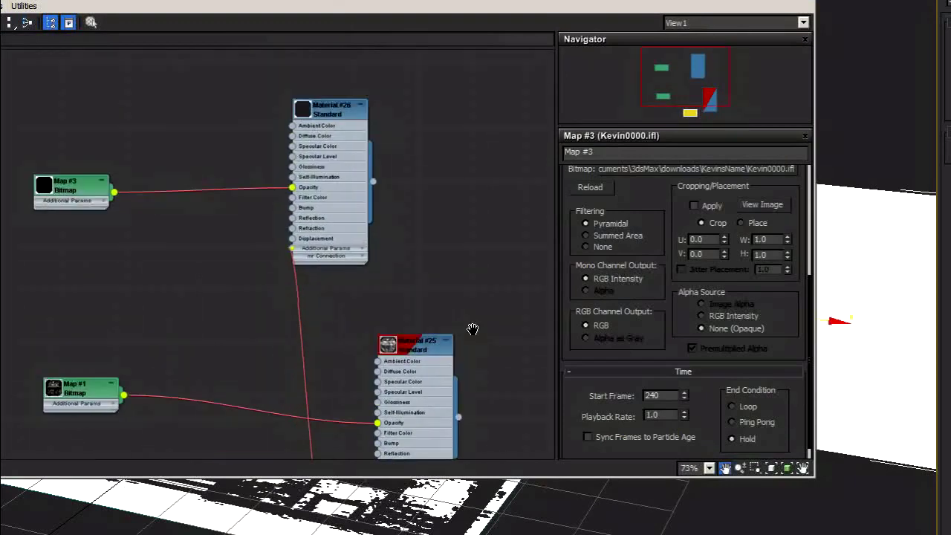
Render the perspective view to check the handwritten name drawing on beside the plans
left_click(79, 183)
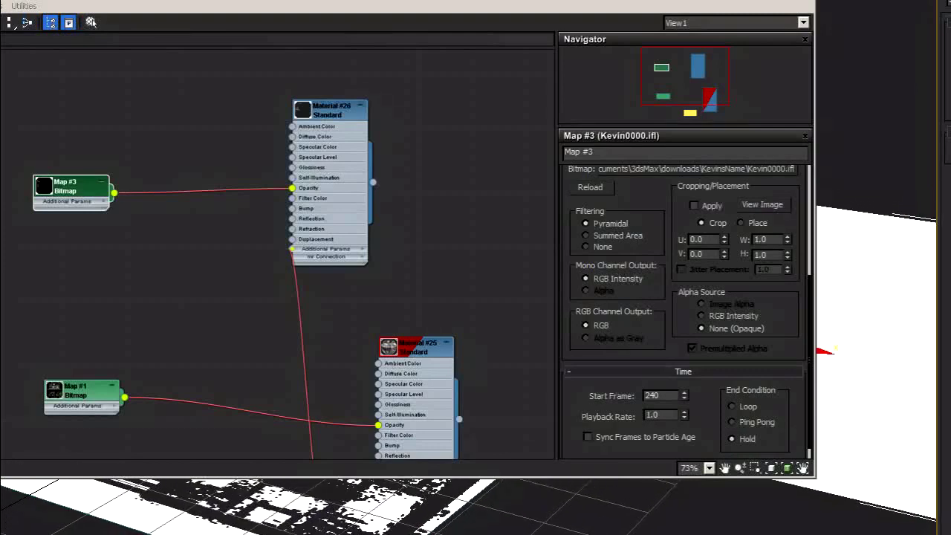
key("shift+q")
key("shift+q")
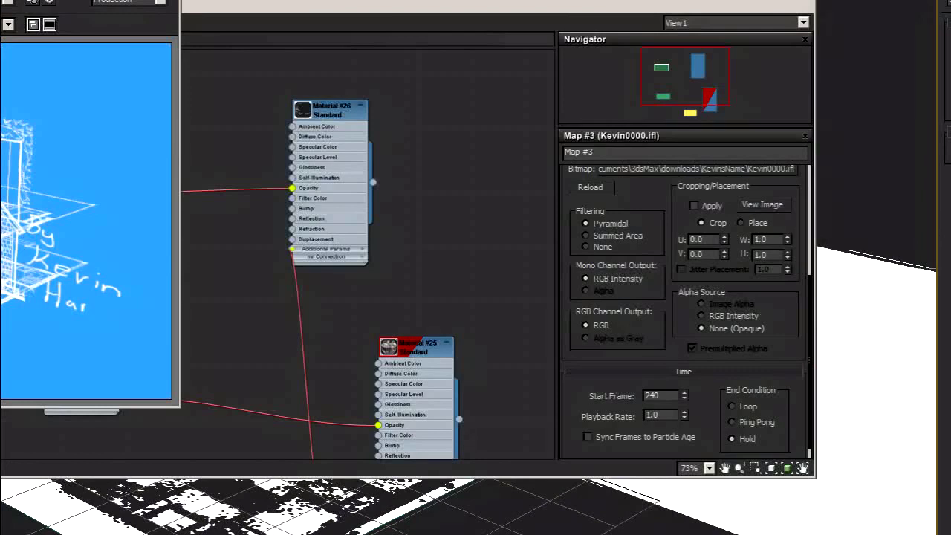
left_click(809, 0)
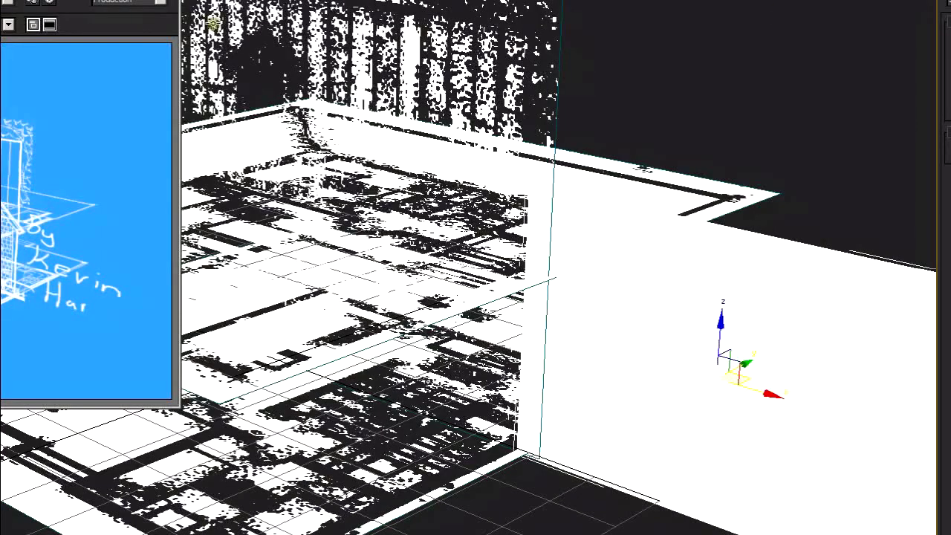
left_click(171, 0)
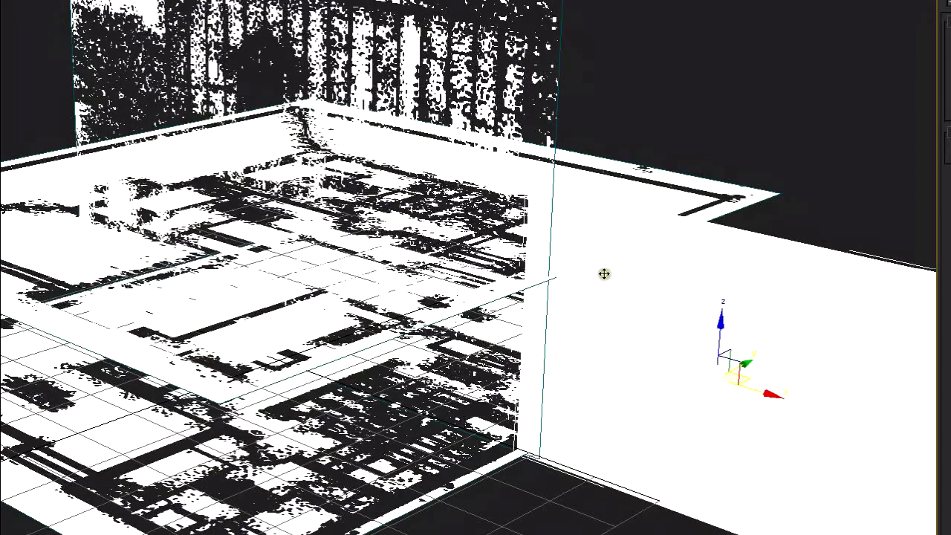